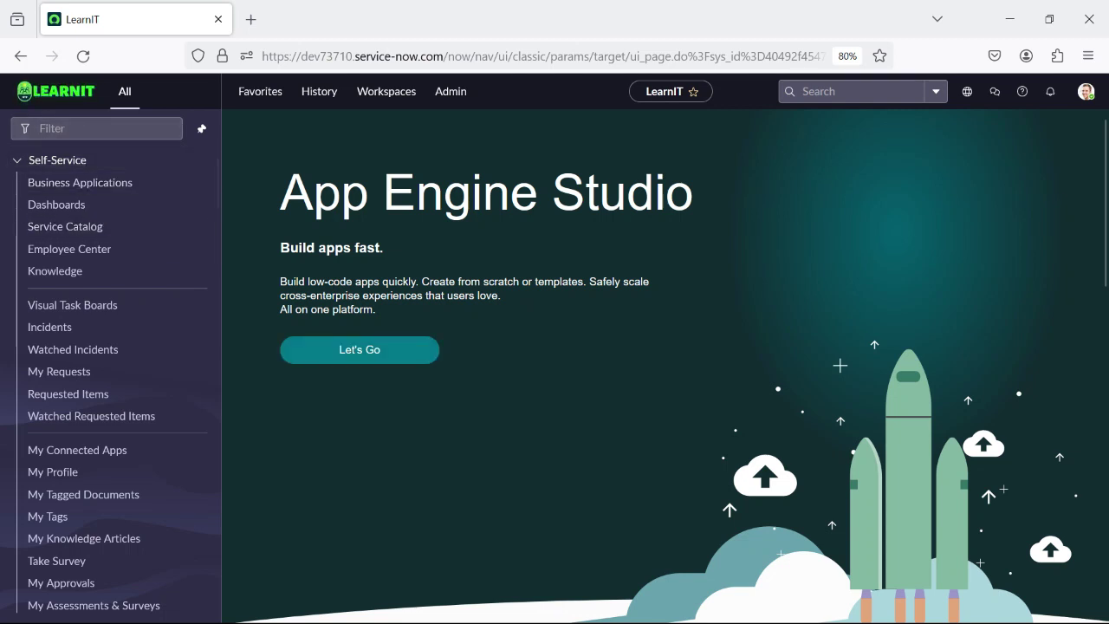
- Find the Self-Service Dashboards module with the filter text "dashboard" and open My LearnIT Dashboard
left_click(40, 128)
type("dashboard")
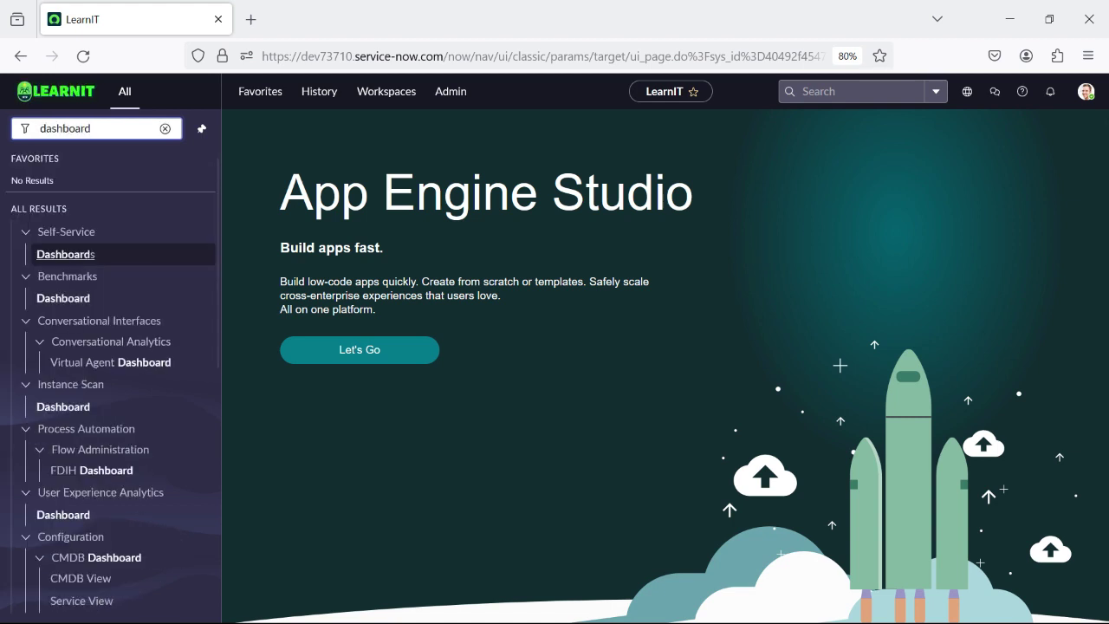
left_click(65, 254)
key("Return")
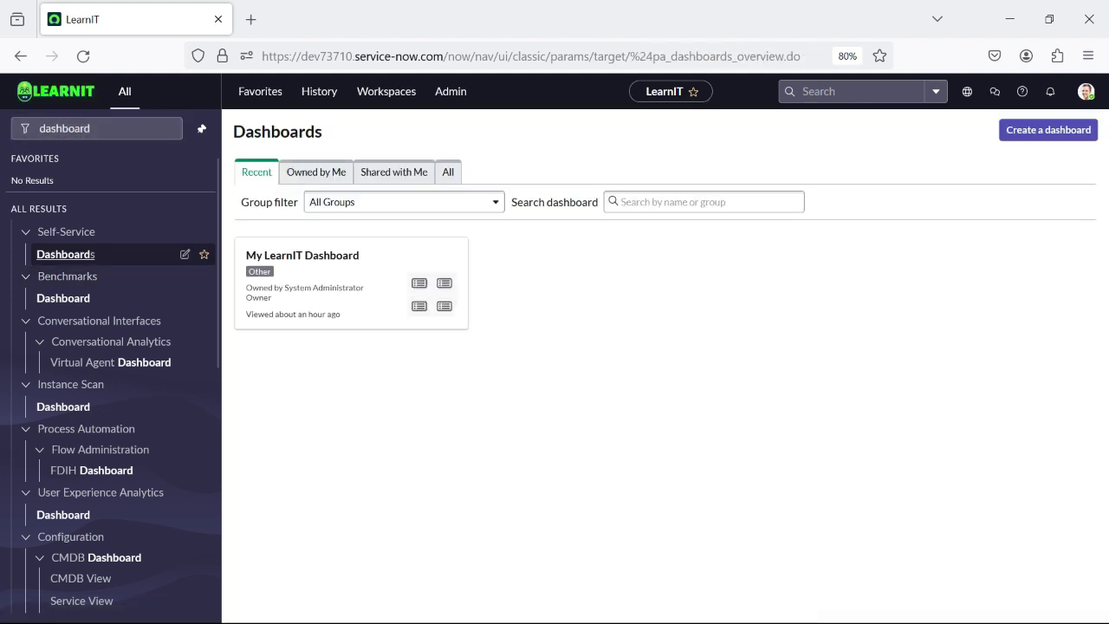
left_click(351, 284)
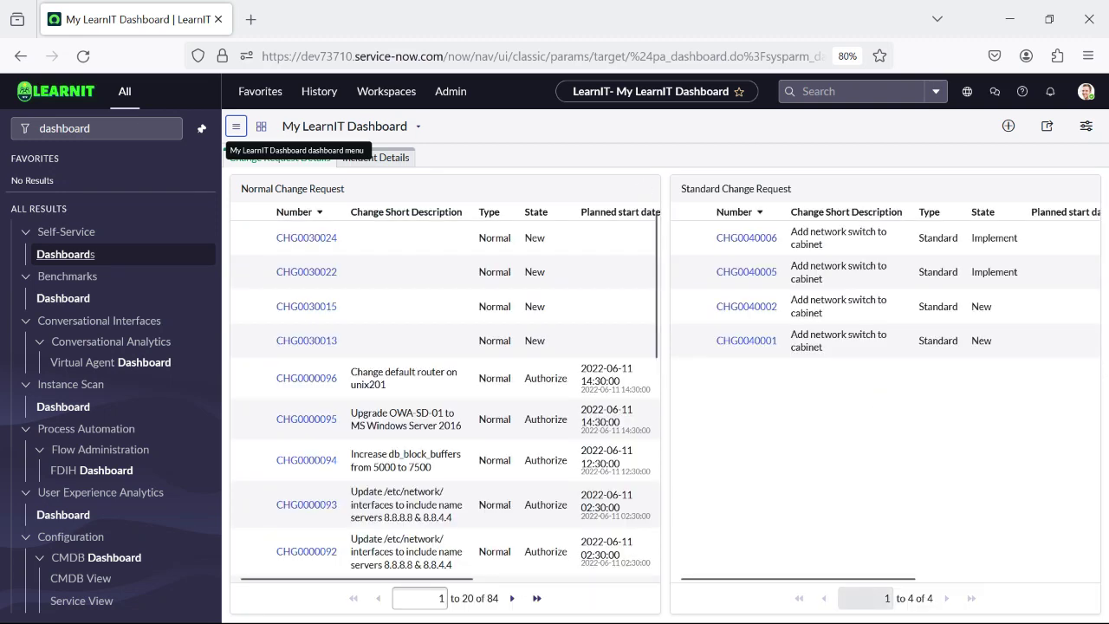
- Look through the change request reports, and switch to Incident Details to view the P1 Incident Report
scroll(446, 398, "down", 5)
scroll(445, 379, "up", 5)
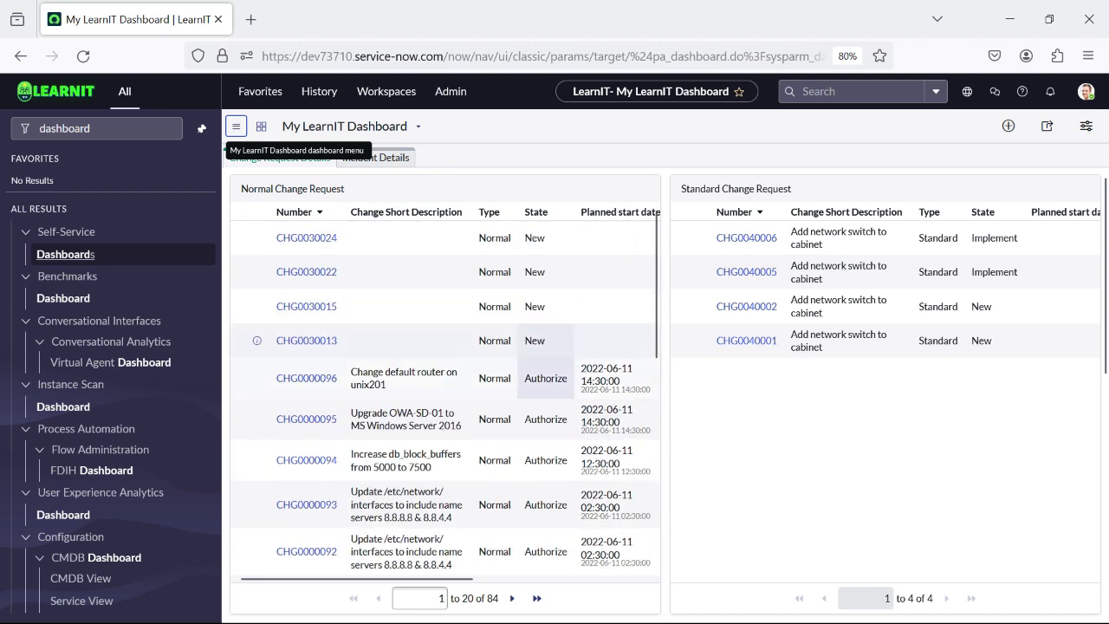
left_click(375, 158)
left_click(375, 157)
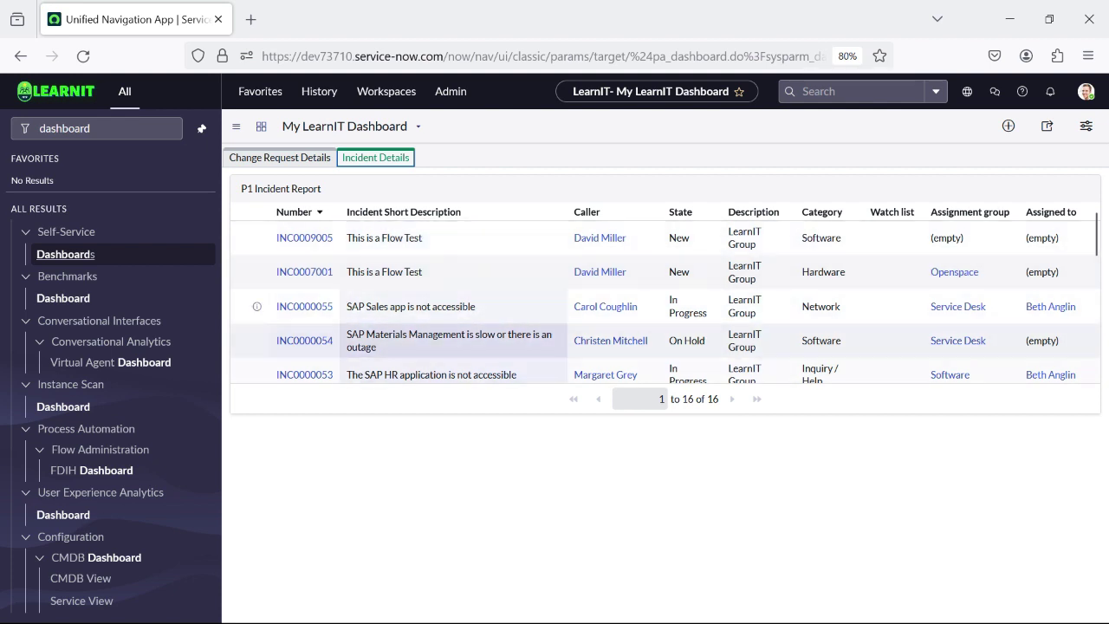
scroll(599, 295, "down", 3)
scroll(690, 364, "up", 3)
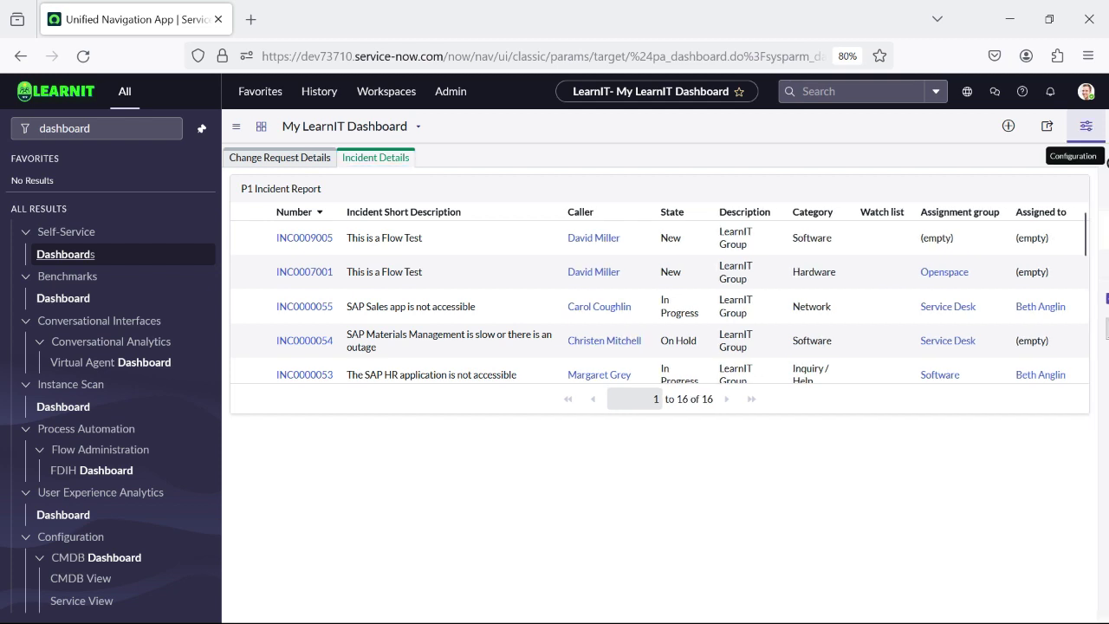
- Check which widgets the Interactive Filters category offers for the dashboard, and close the widget picker
left_click(1085, 126)
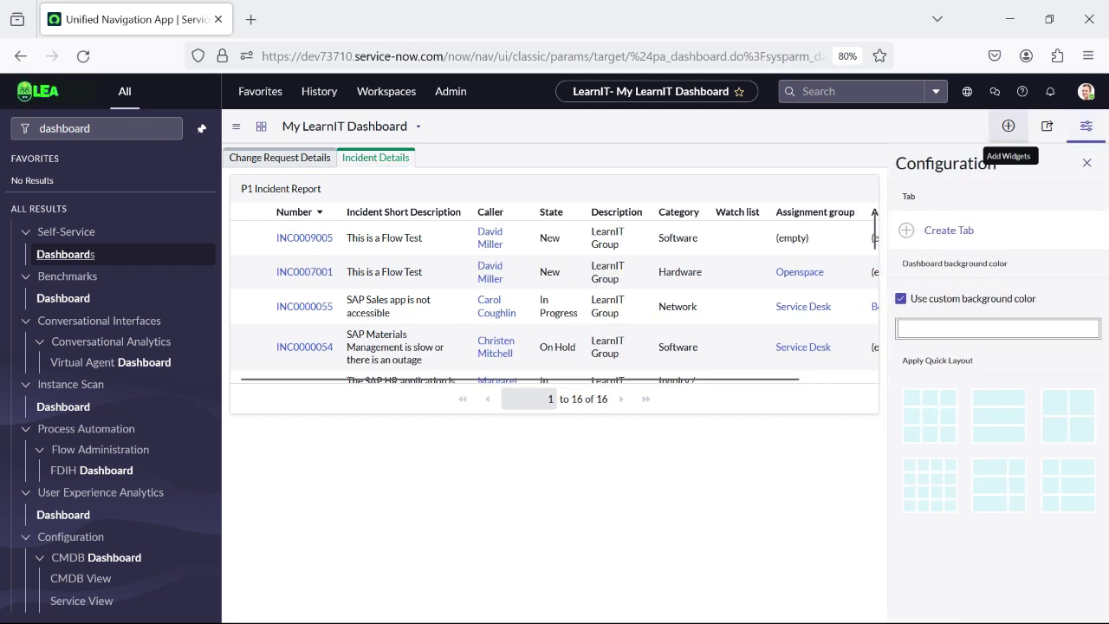
left_click(1008, 126)
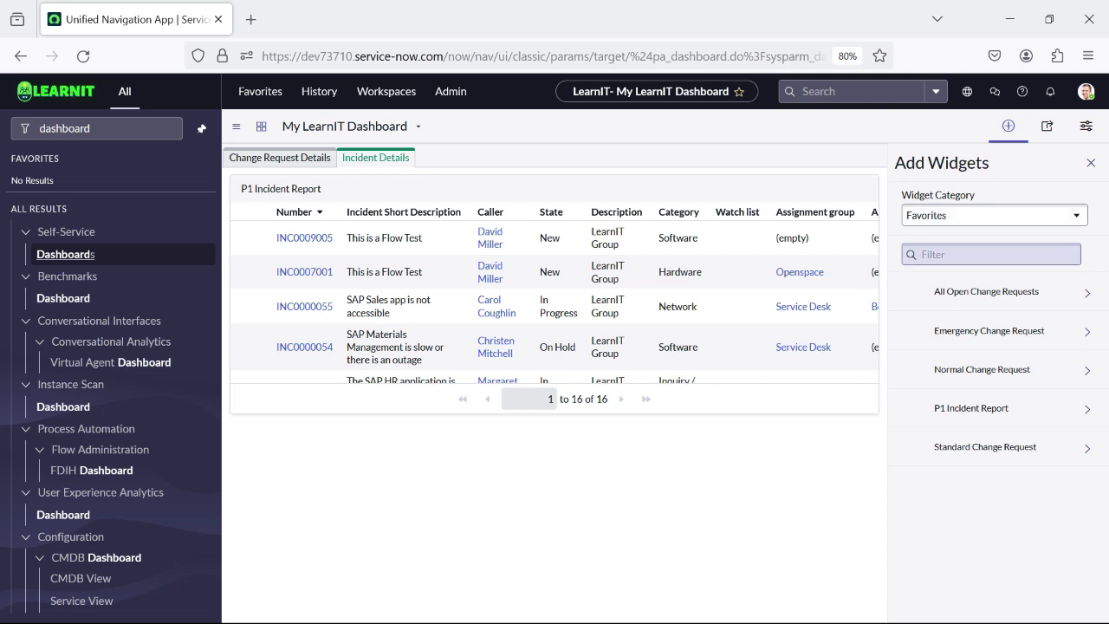
left_click(994, 215)
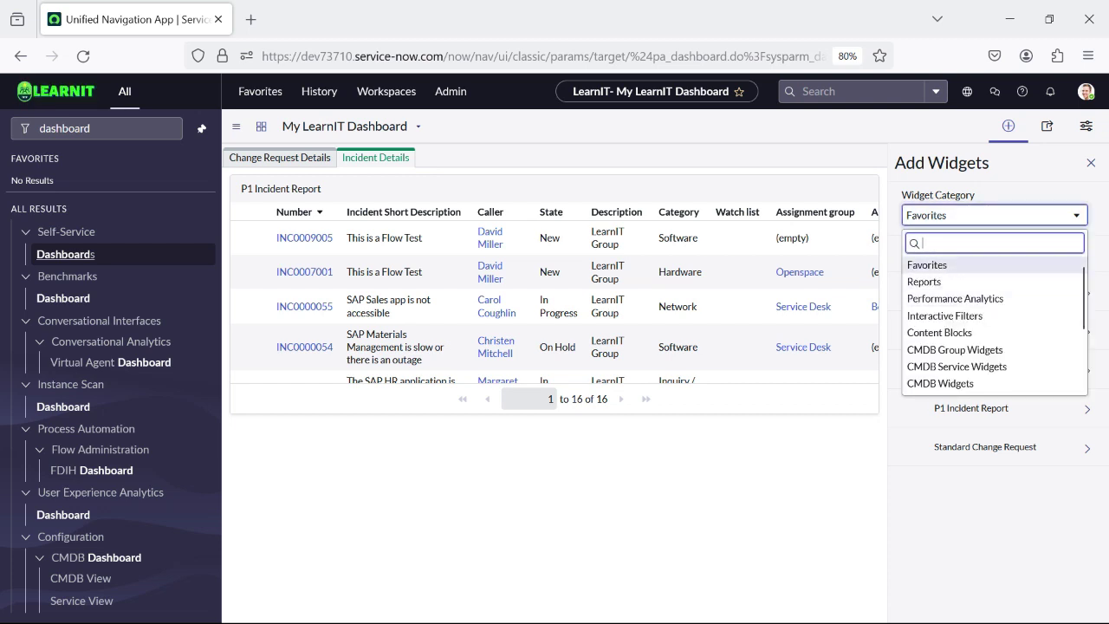
left_click(944, 316)
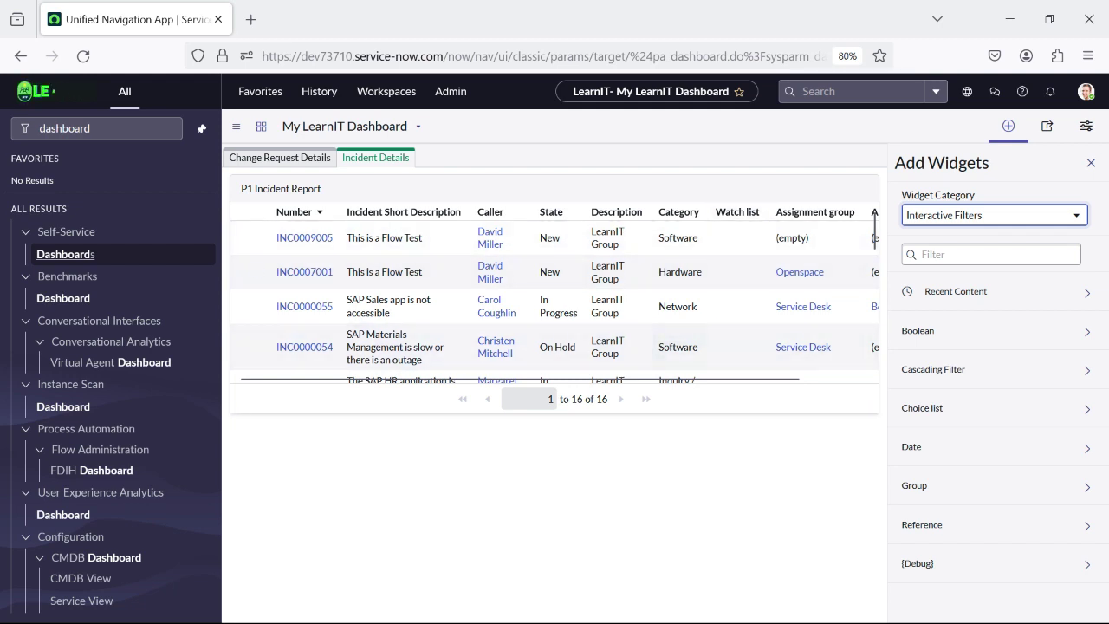
left_click(1008, 126)
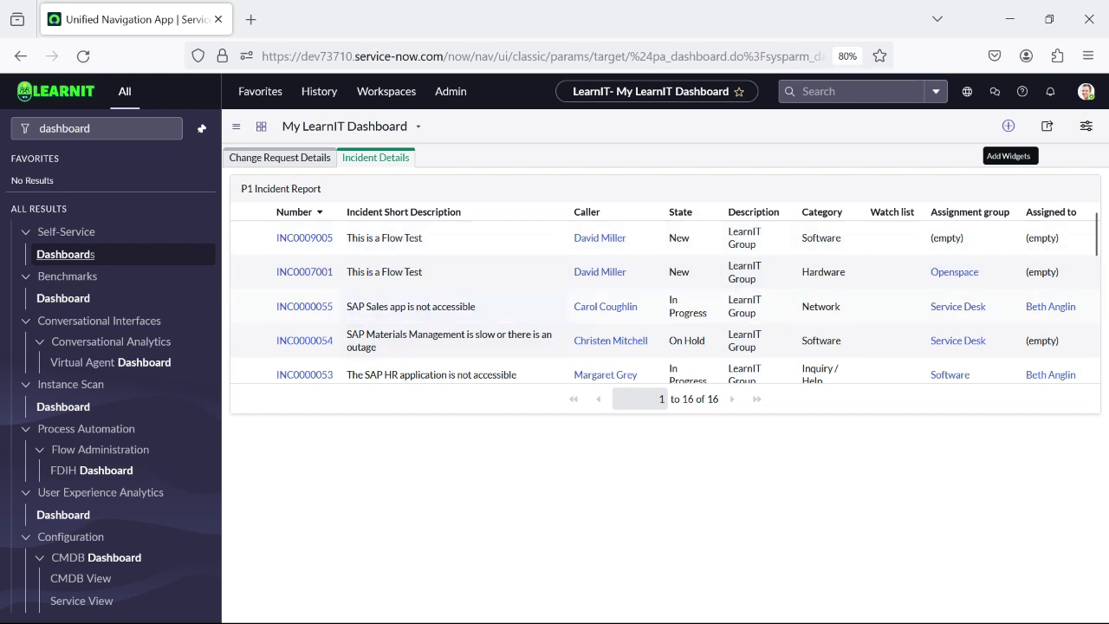
- Search the navigator for "interactive" and open the Interactive Filters list in a separate browser tab
left_click_drag(92, 128, 39, 128)
type("i")
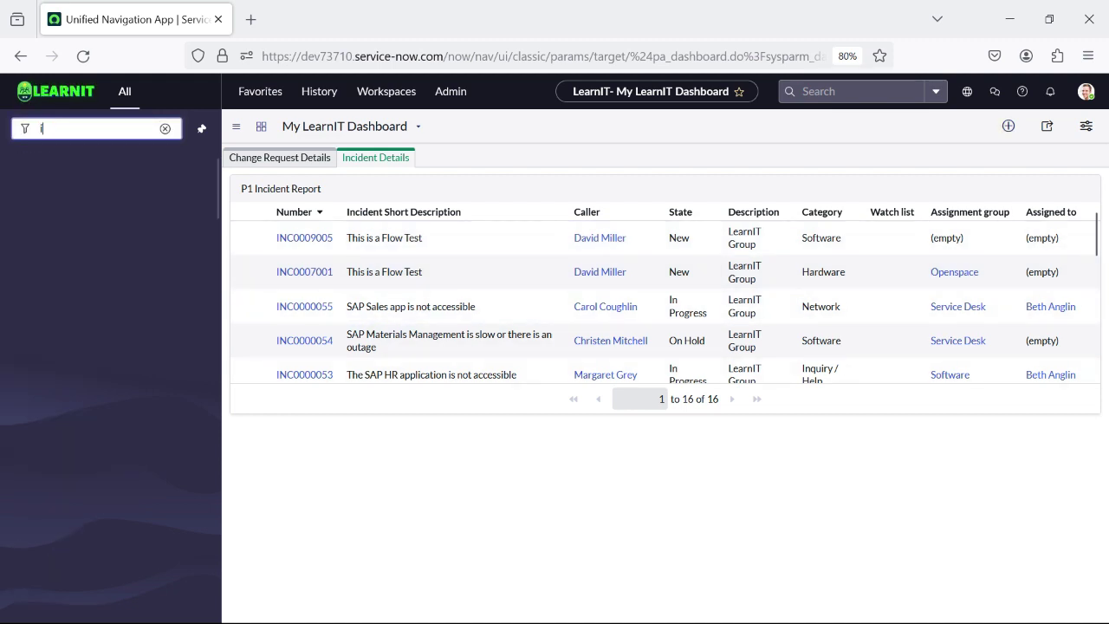
type("nteractive")
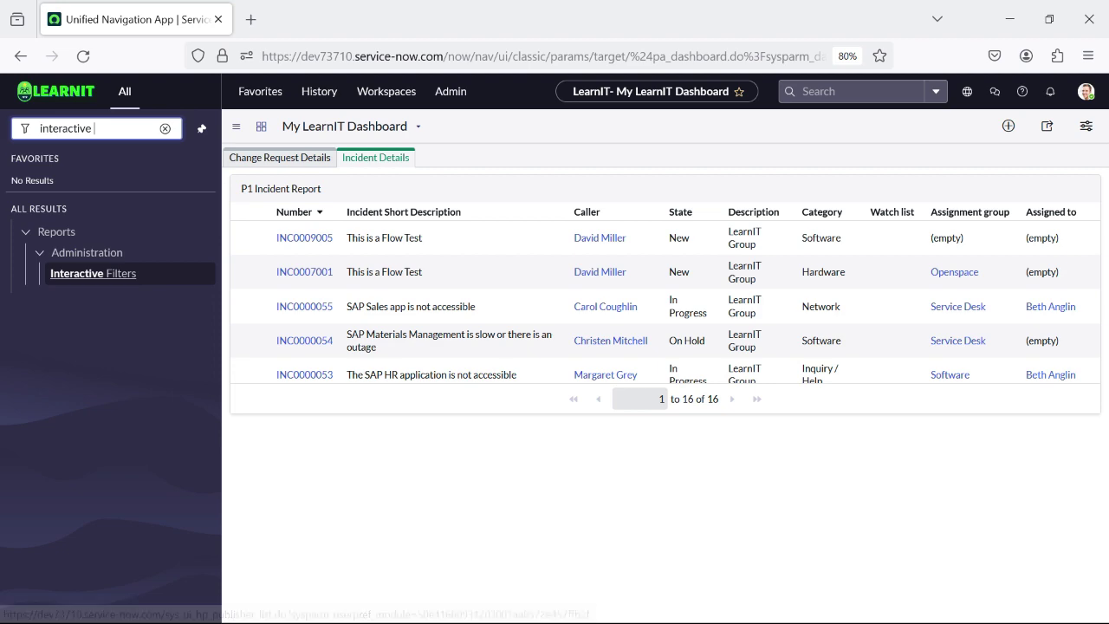
left_click(93, 273)
left_click(322, 19)
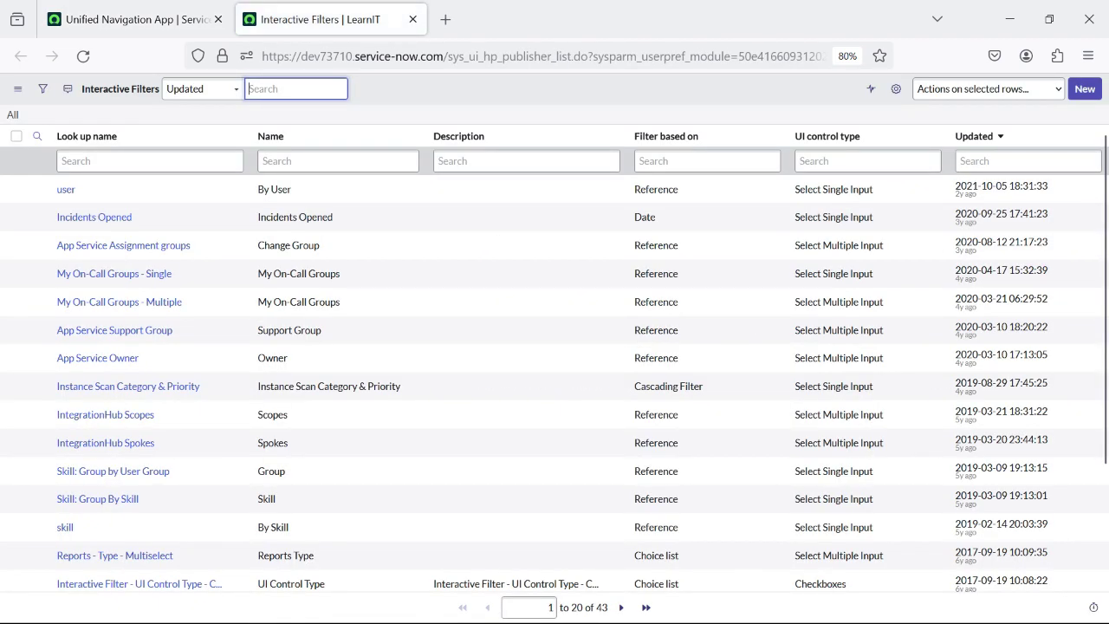
- Examine the existing interactive filters, and return to the dashboard to review the P1 Incident Report rows
scroll(555, 370, "down", 2)
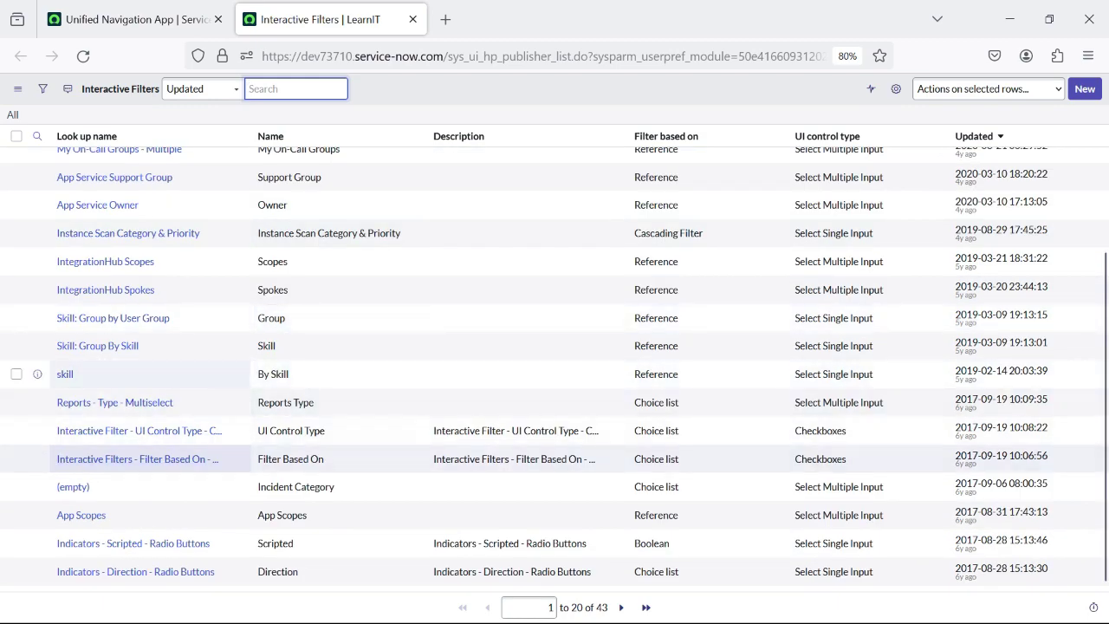
scroll(147, 459, "up", 2)
scroll(147, 459, "down", 3)
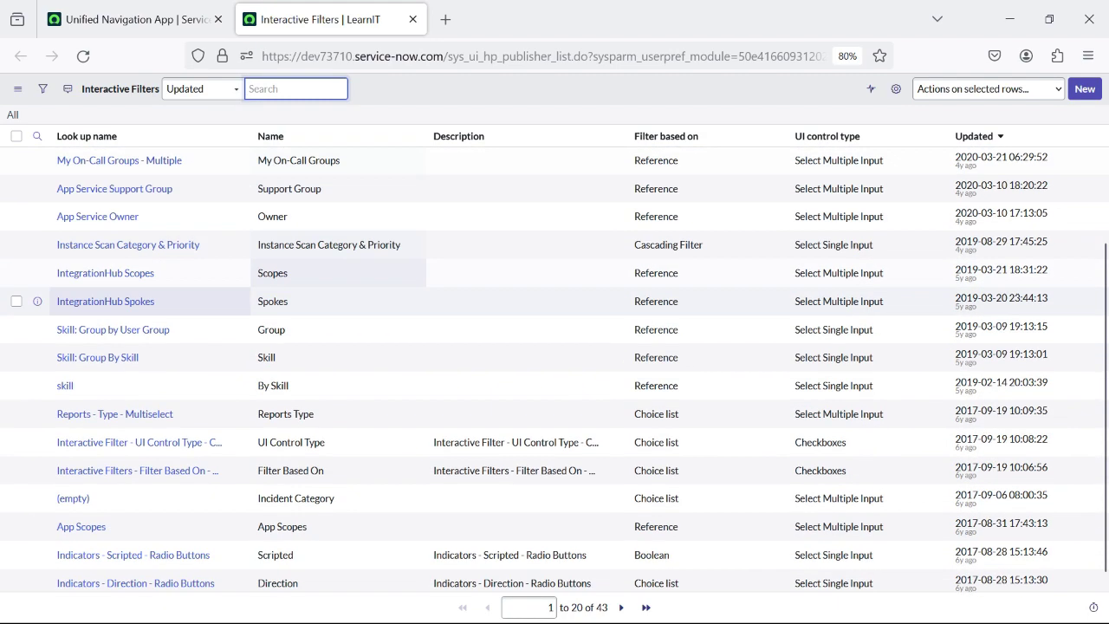
scroll(147, 486, "up", 3)
scroll(338, 295, "down", 3)
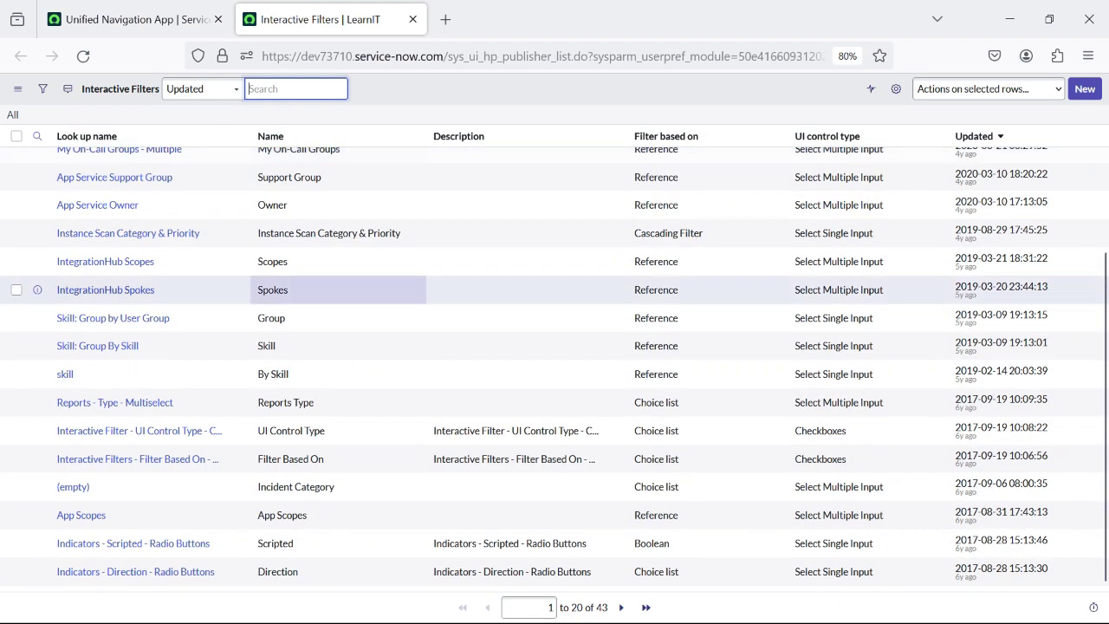
scroll(337, 295, "up", 3)
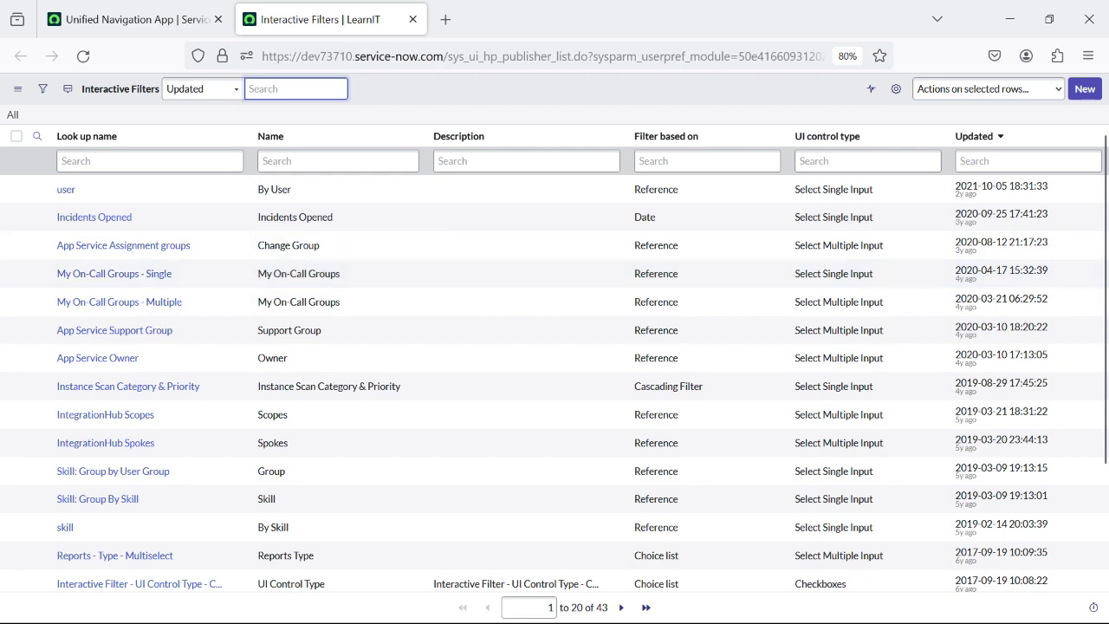
left_click(130, 19)
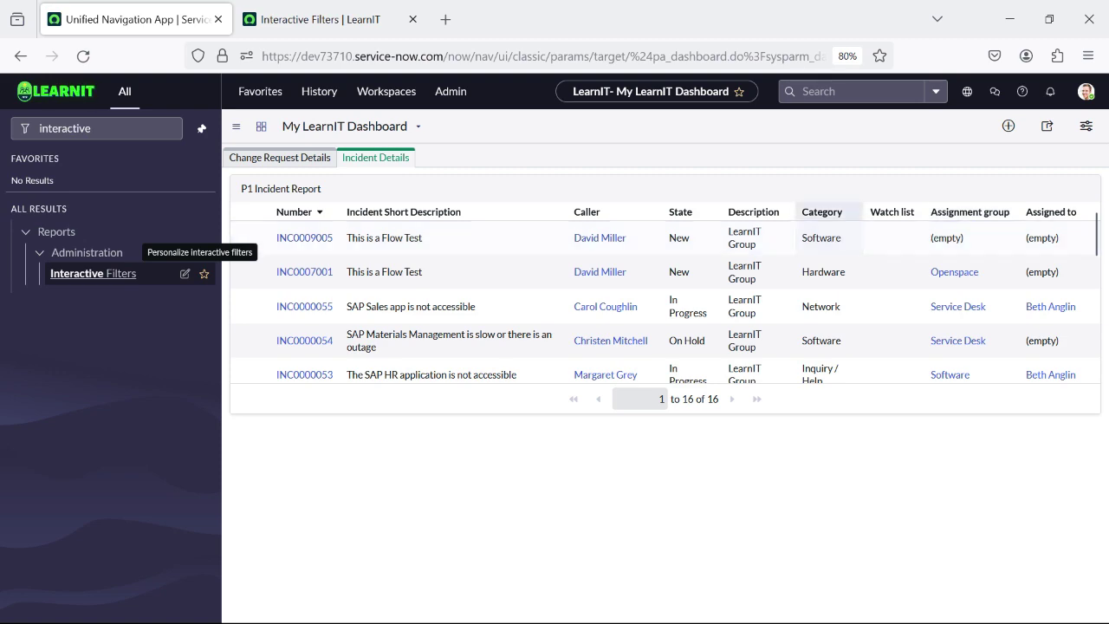
scroll(821, 260, "down", 3)
scroll(821, 260, "down", 3)
scroll(821, 259, "up", 5)
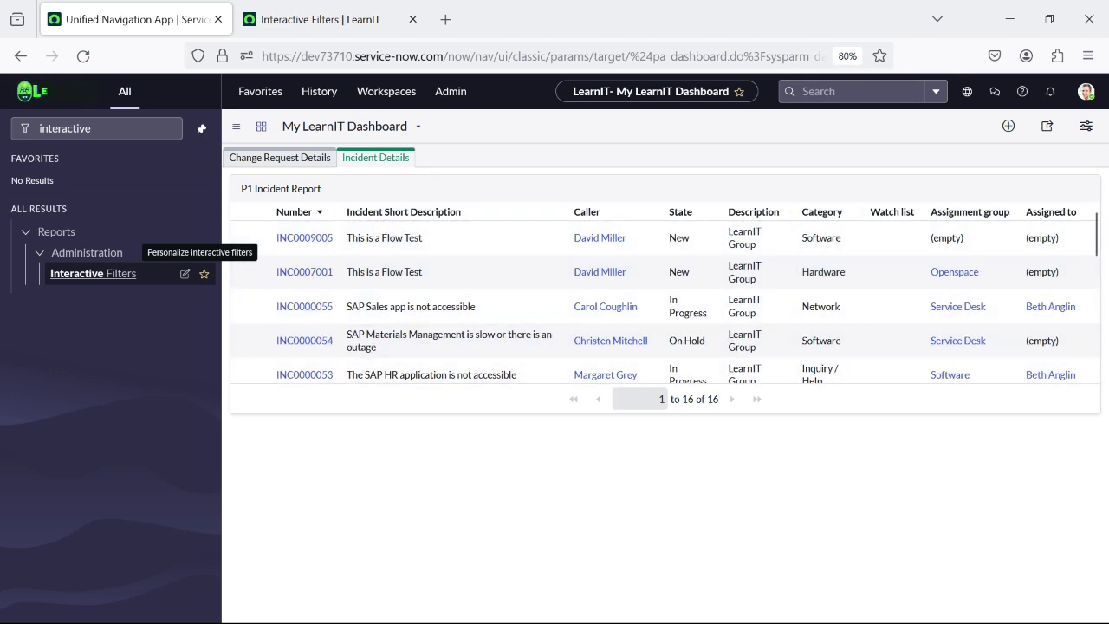
- Start a new record in the Interactive Filters list
left_click(321, 19)
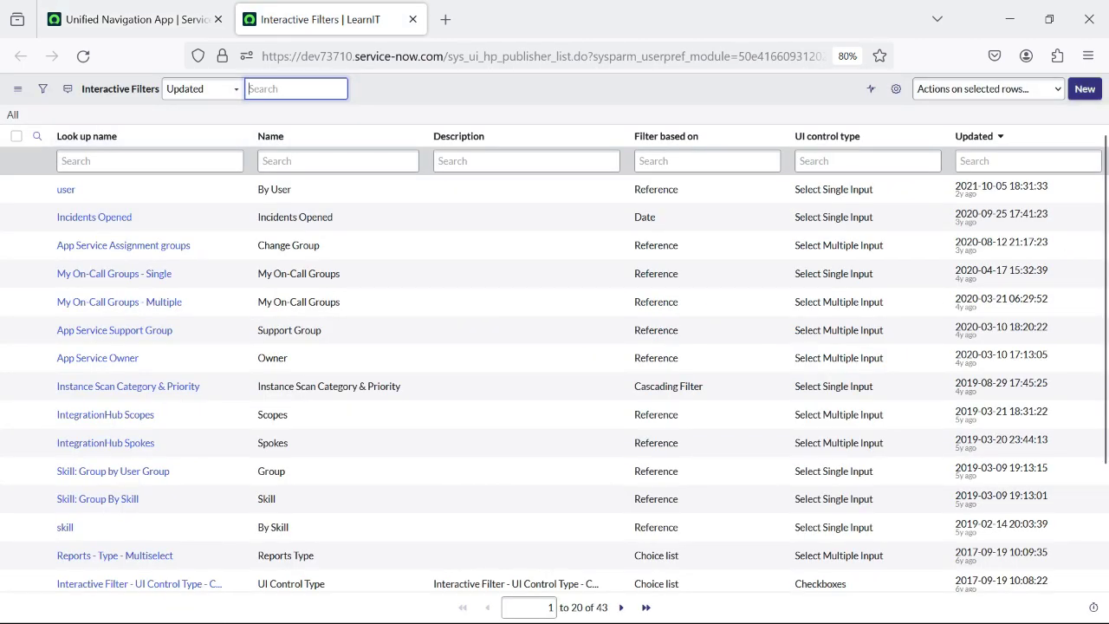
left_click(1084, 88)
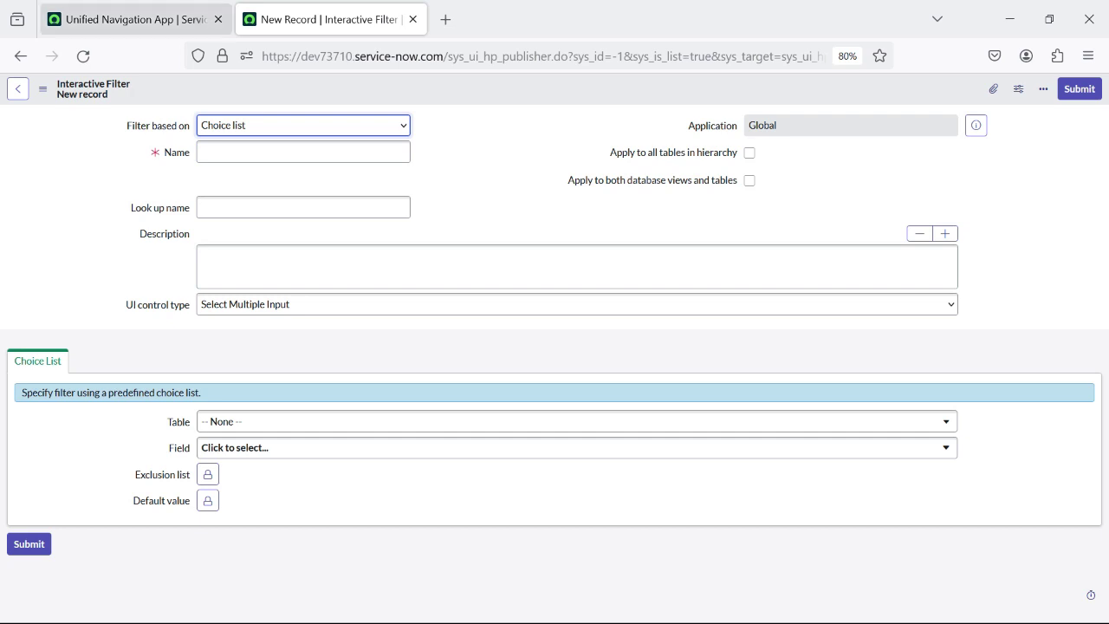
left_click(130, 19)
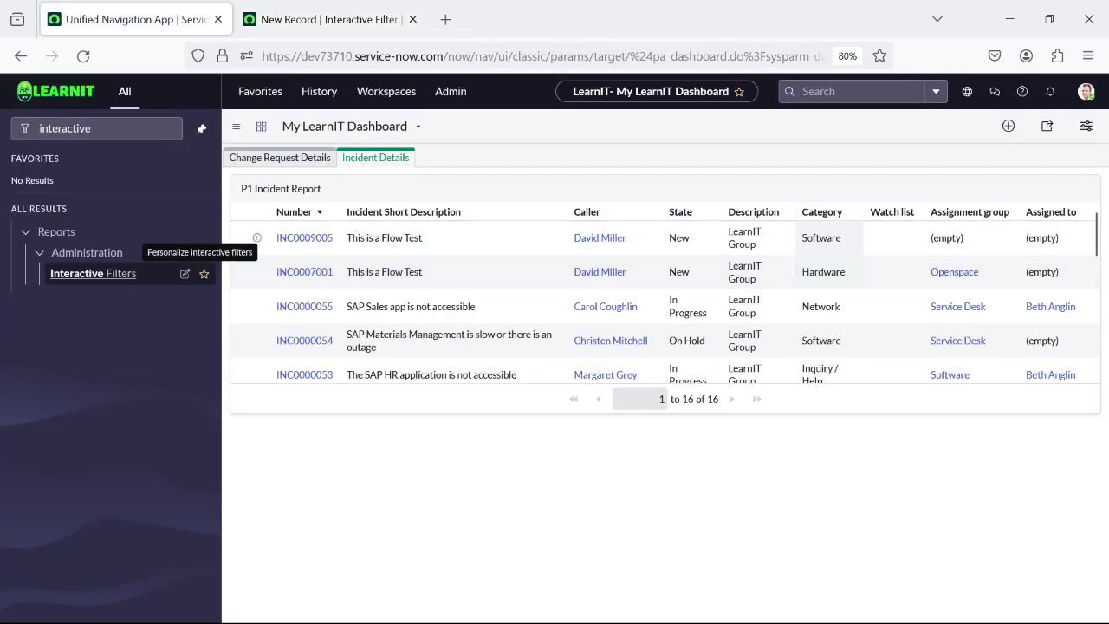
left_click(329, 19)
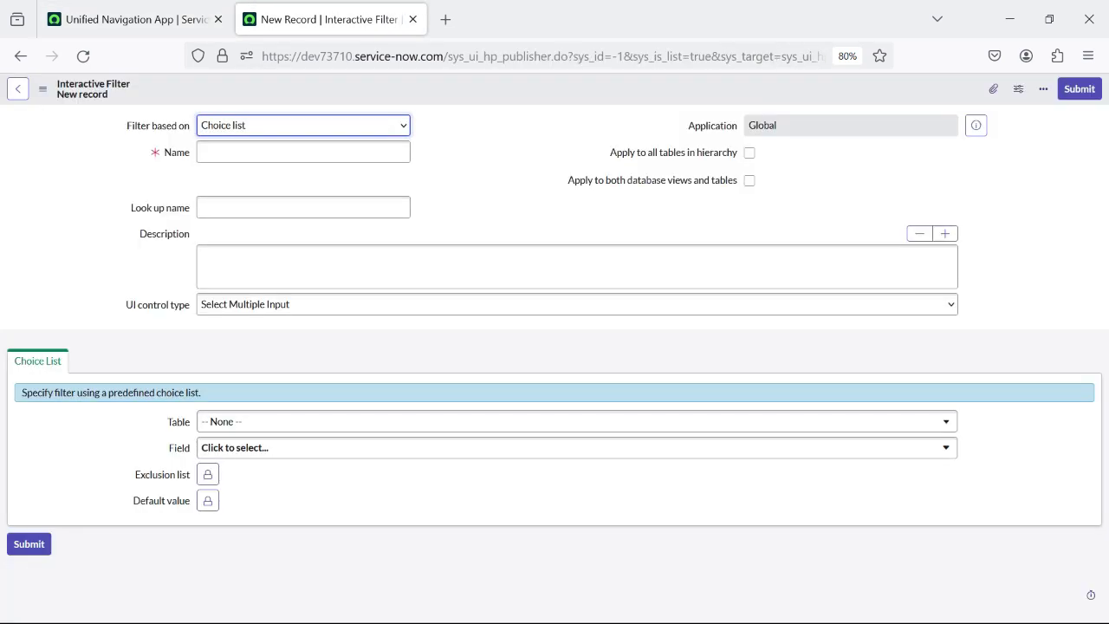
- Go through the types the filter can be based on and select Choice list
left_click(303, 124)
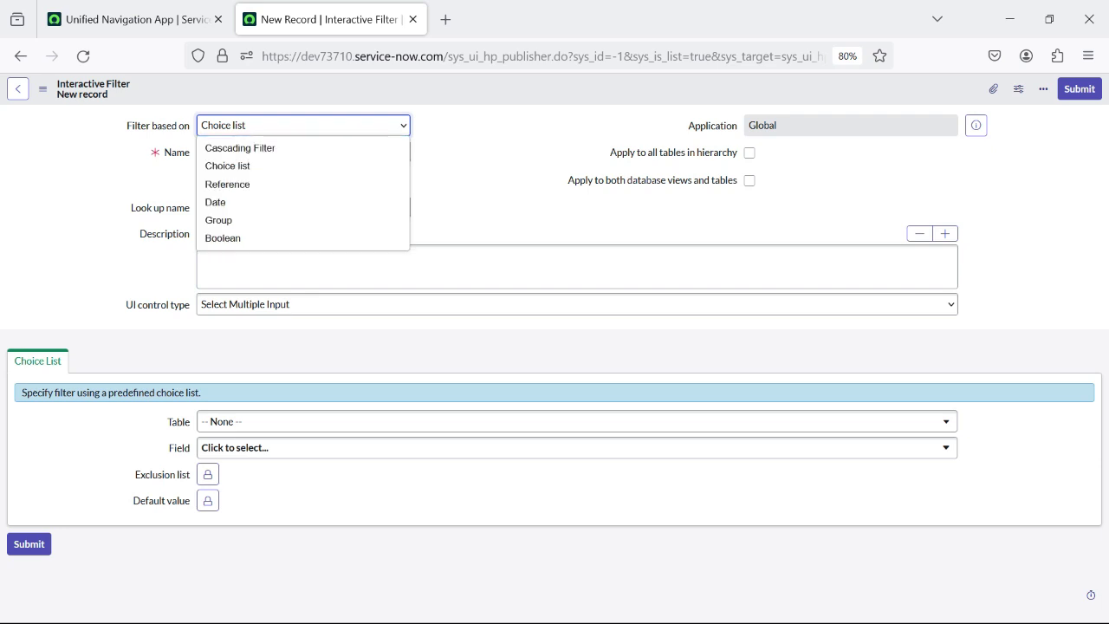
left_click(302, 165)
left_click(302, 152)
key("shift+Tab")
key("alt+Down")
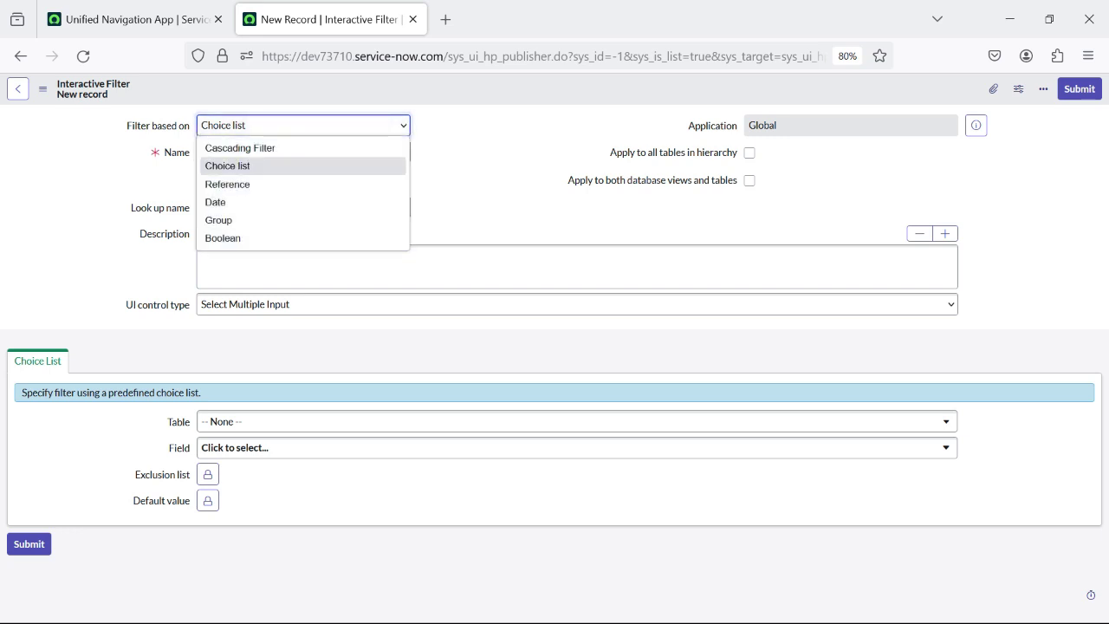
key("Down")
key("Down")
key("Down")
key("Down")
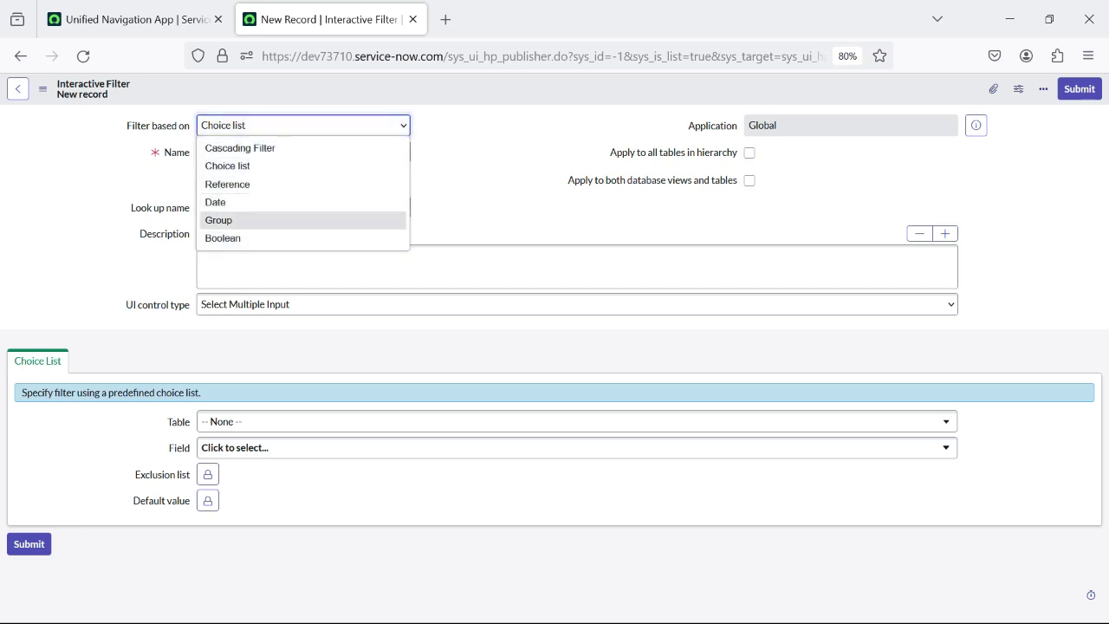
key("Home")
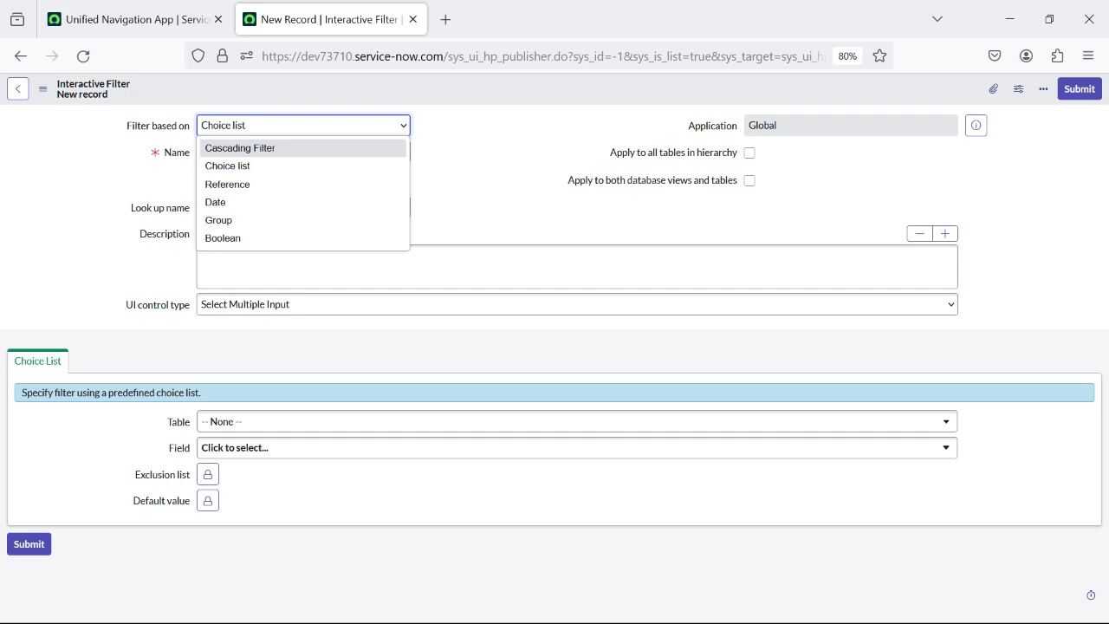
key("Down")
key("Return")
- Name the filter "LearnIT Category Filter" and copy the same text into its look up name
left_click(130, 19)
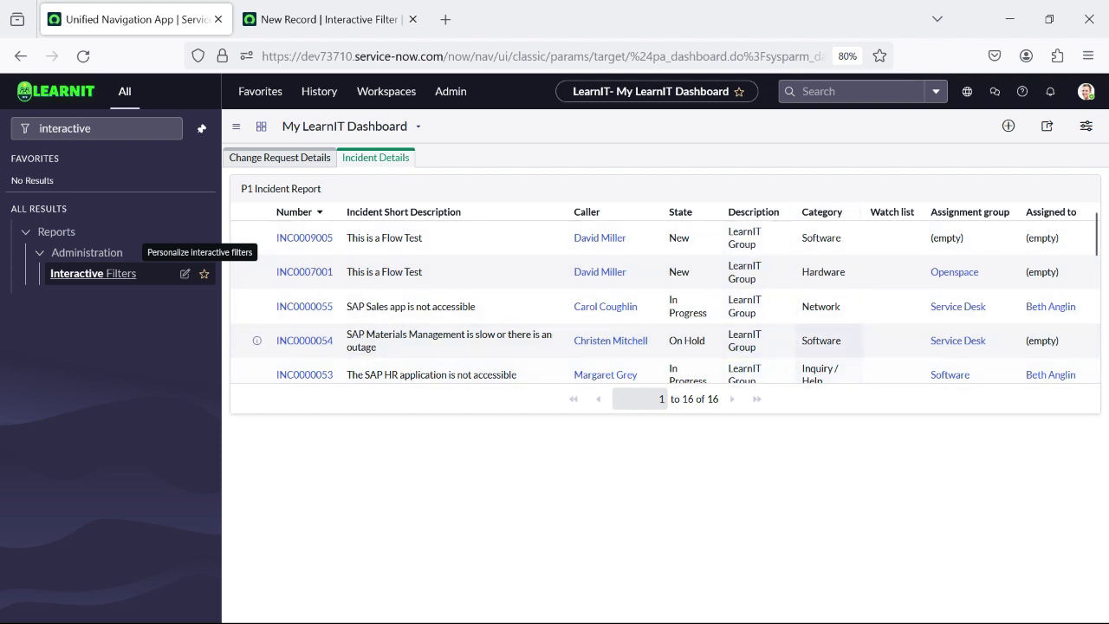
left_click(329, 19)
left_click(302, 152)
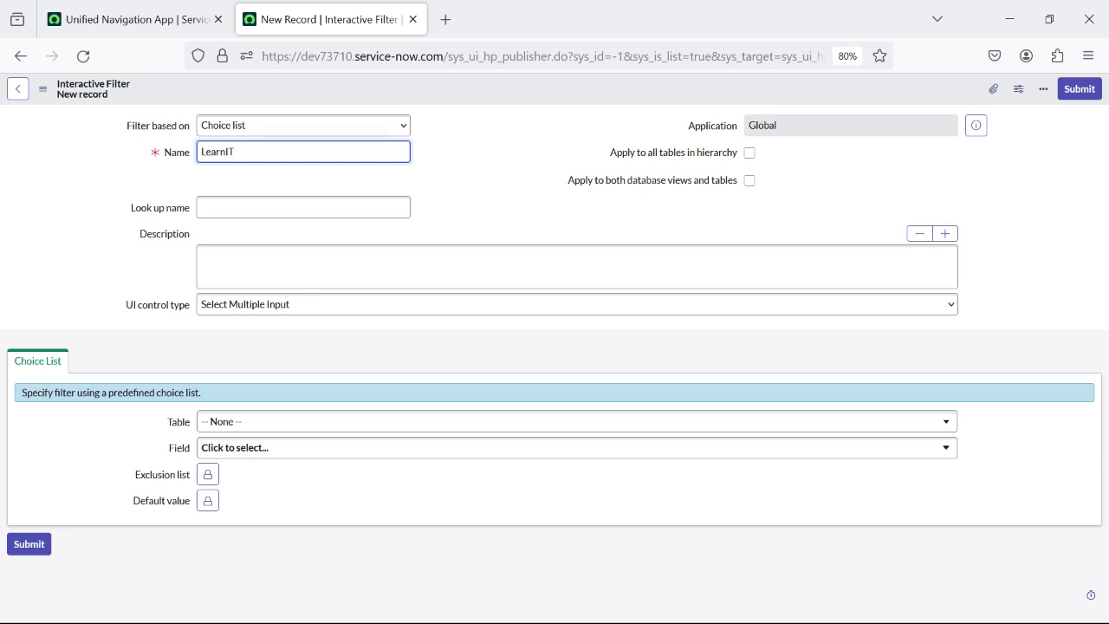
left_click(130, 19)
left_click(331, 19)
key("ctrl+a")
key("ctrl+c")
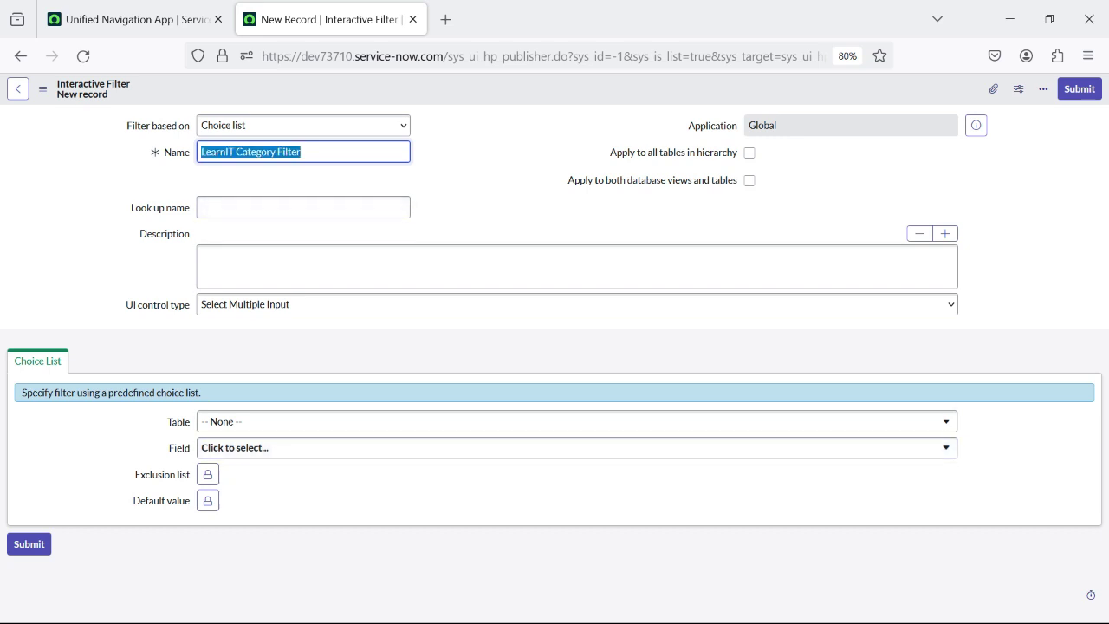
left_click(202, 207)
key("ctrl+v")
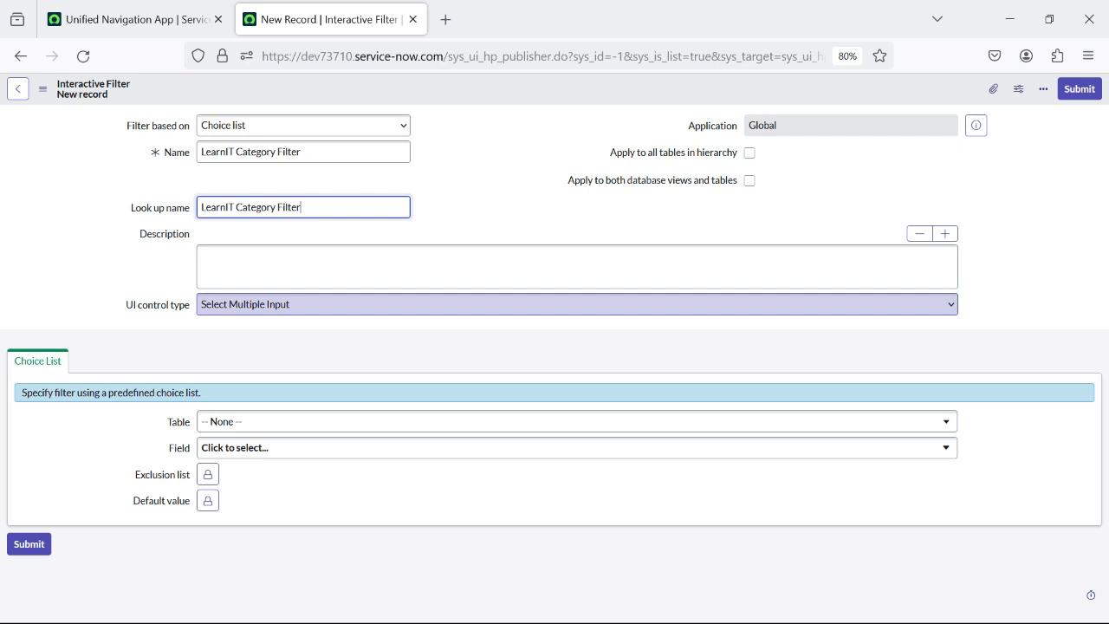
- Review the UI control types available for the filter and set it to Checkboxes
left_click(571, 304)
key("Down")
key("Down")
key("Down")
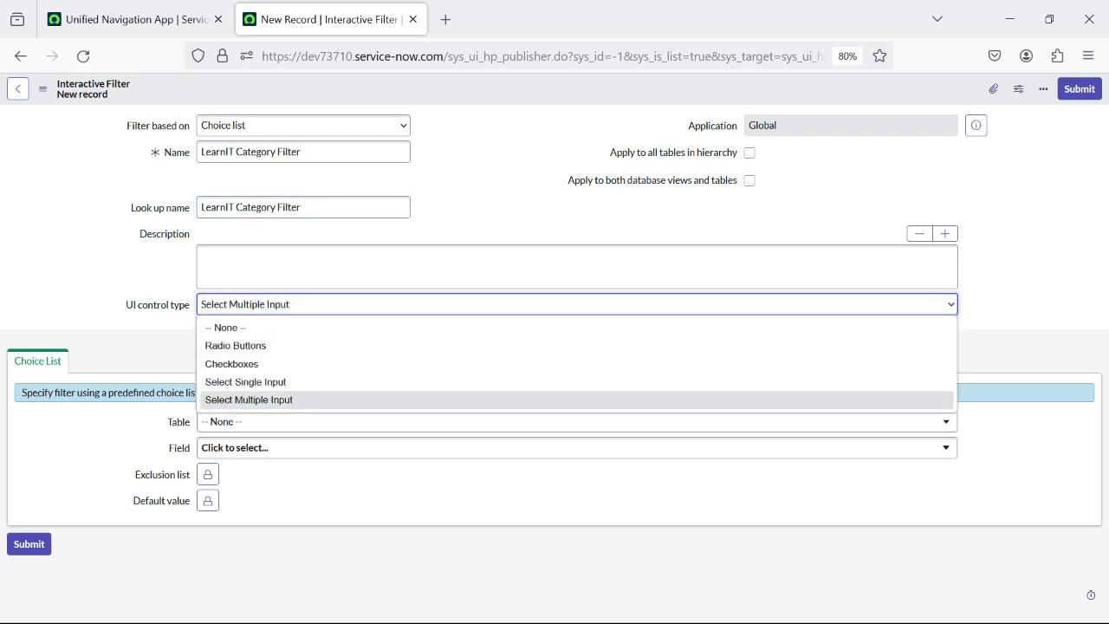
key("Up")
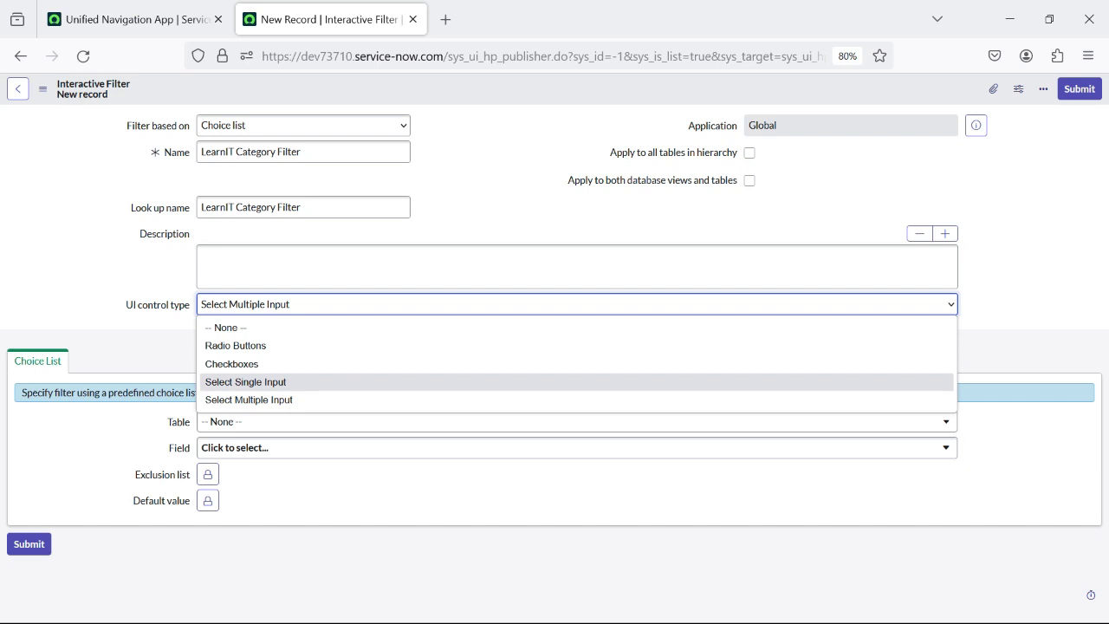
key("Up")
key("Up")
key("Down")
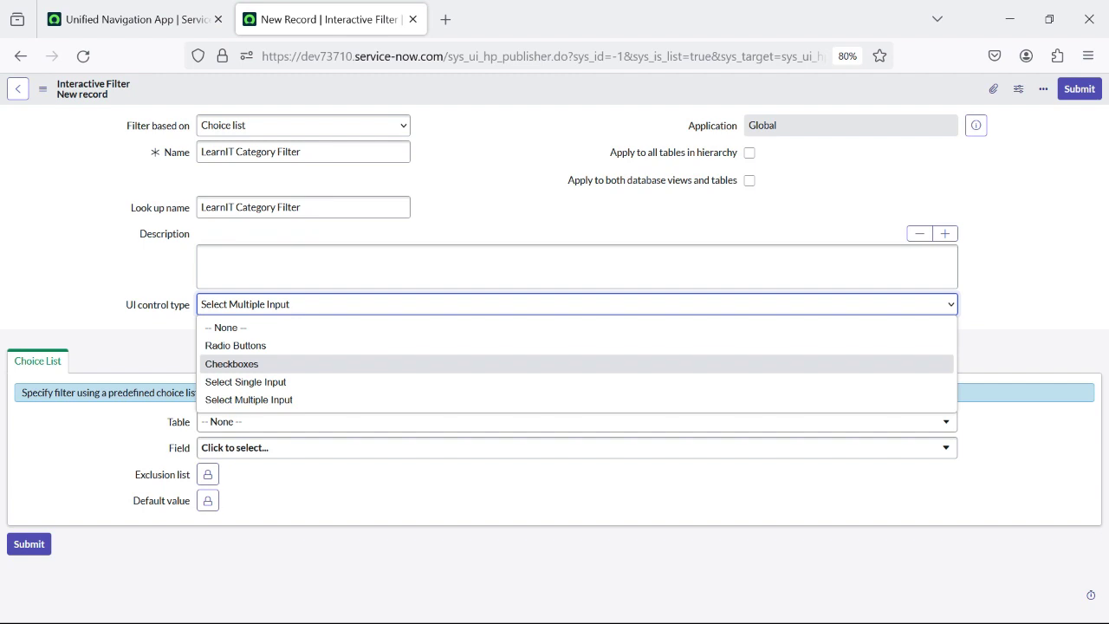
key("Return")
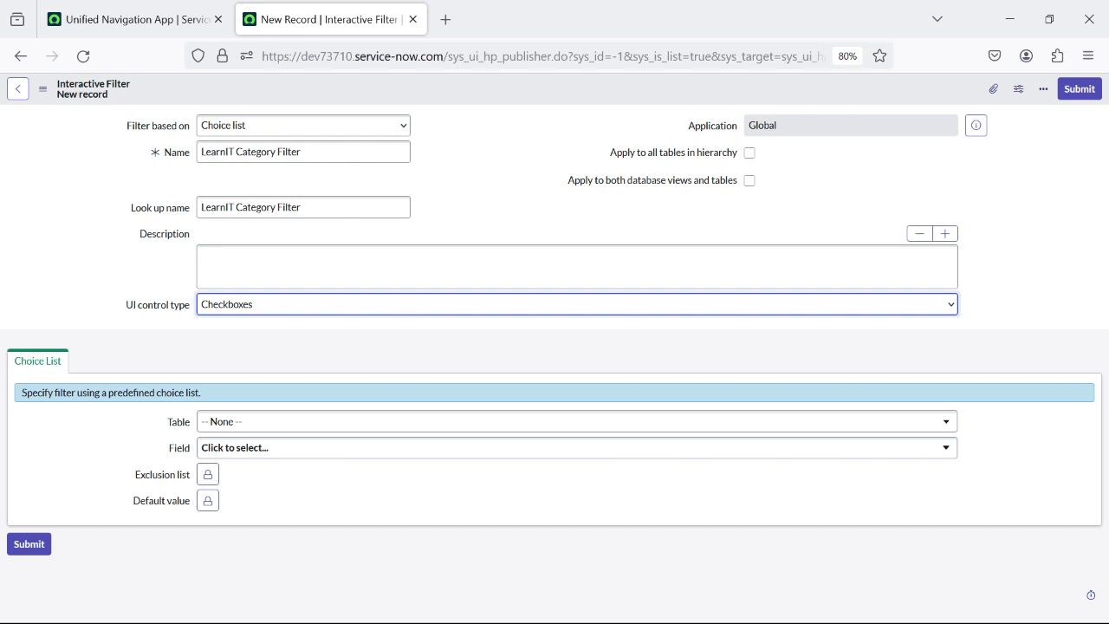
- Set the choice list's source table to Incident [incident]
left_click(575, 421)
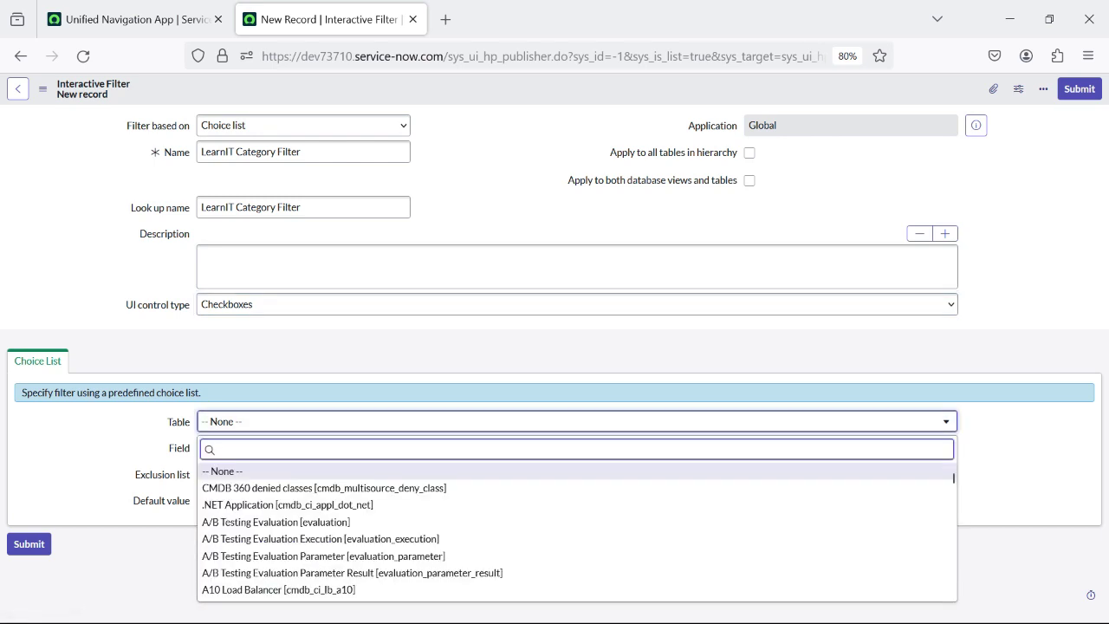
type("iniden")
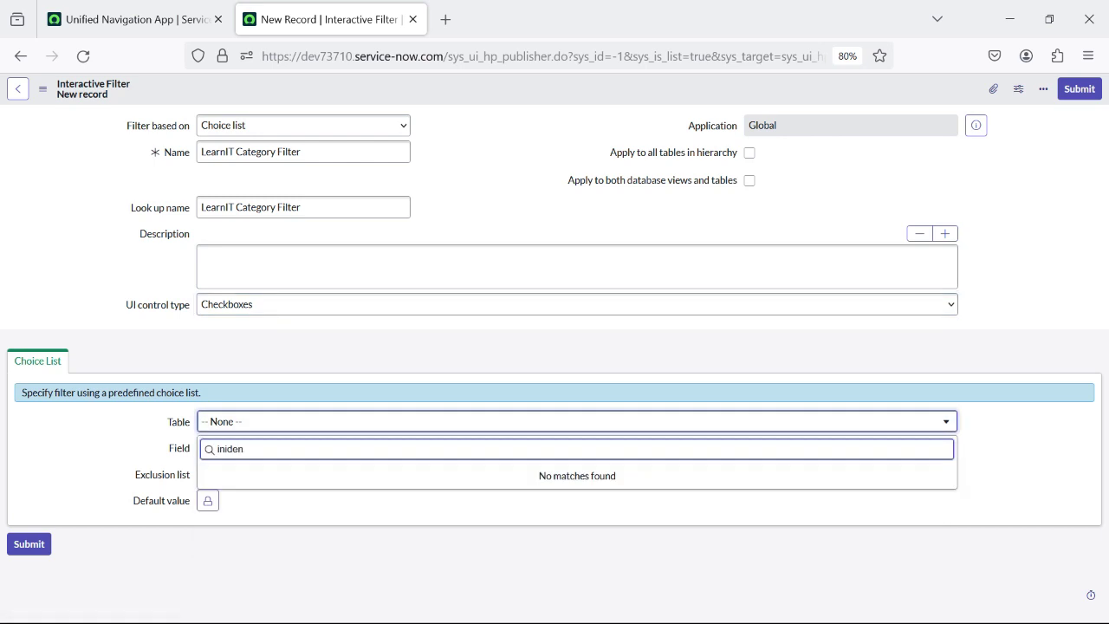
key("BackSpace")
key("BackSpace")
key("BackSpace")
key("BackSpace")
key("BackSpace")
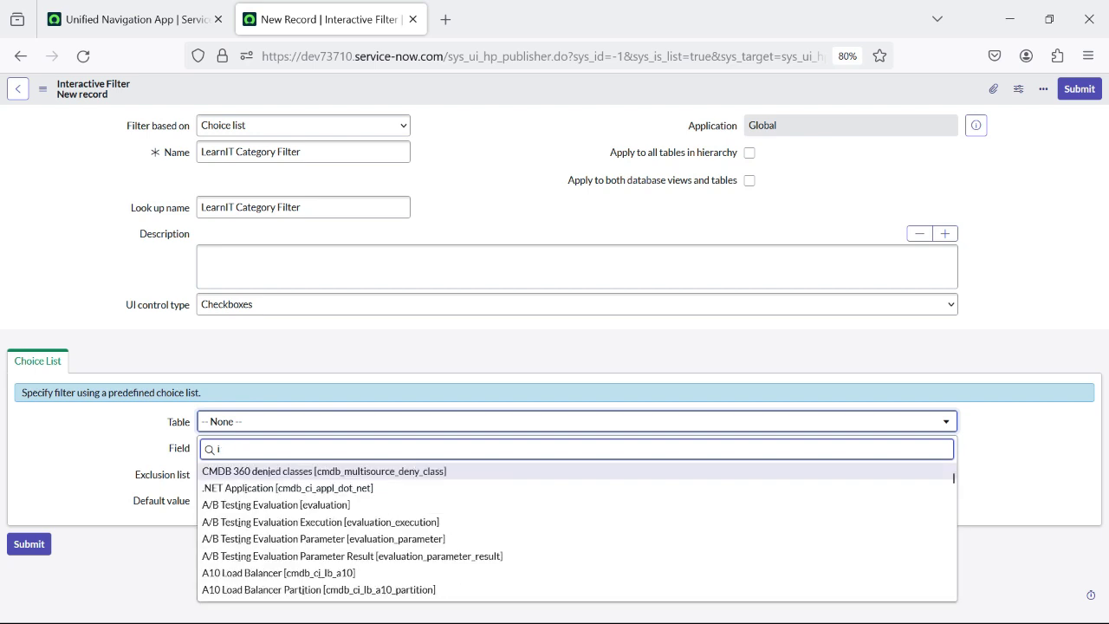
type("ncident")
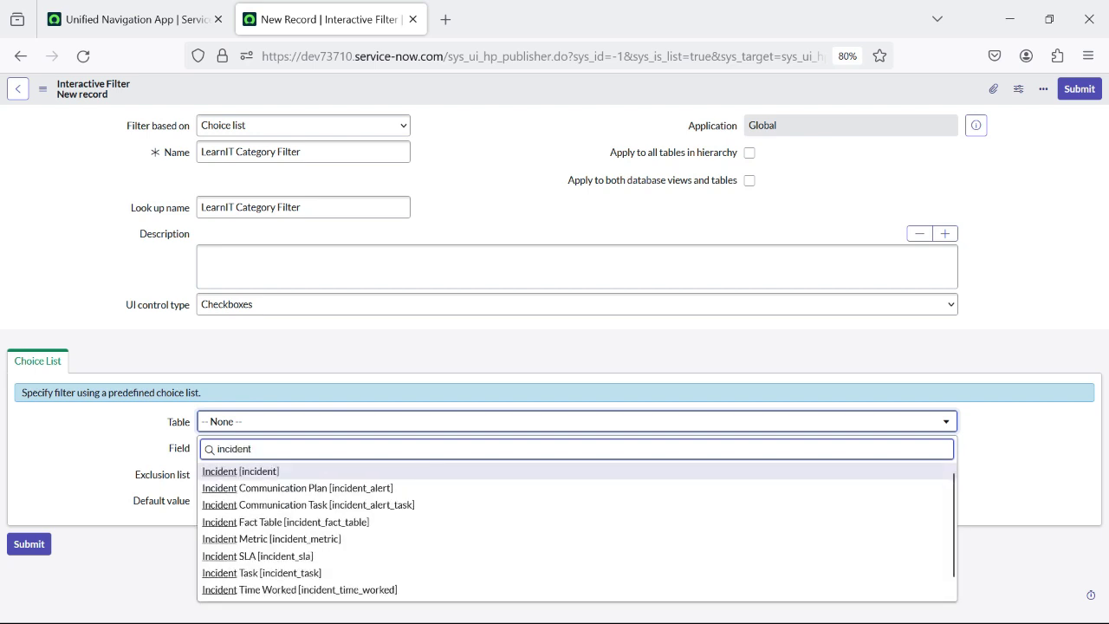
key("Return")
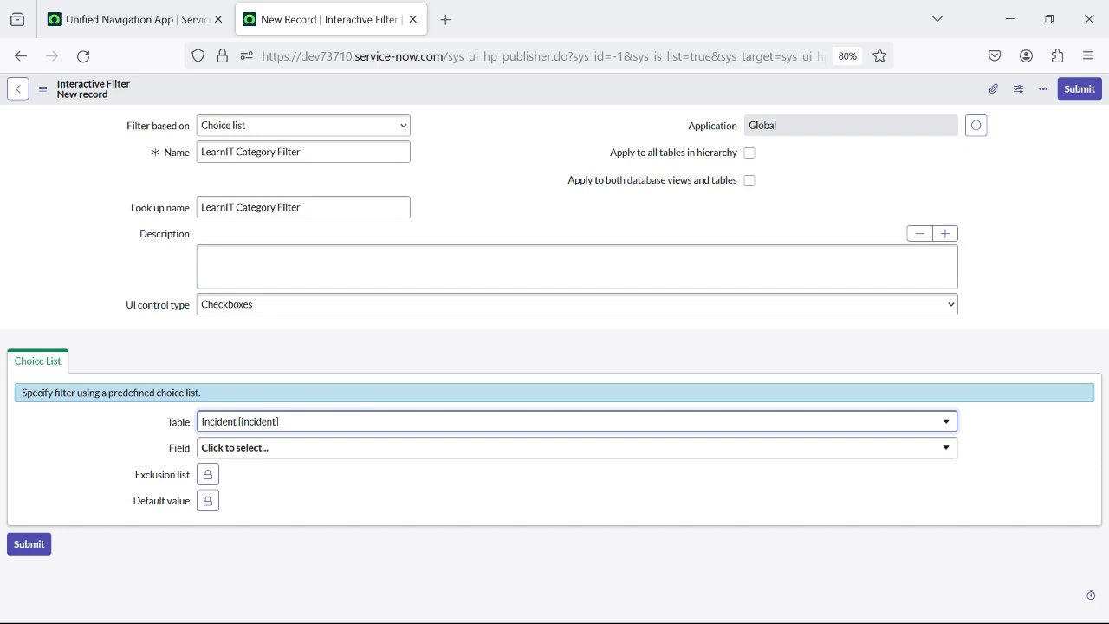
- Choose Category as the field for the choice list and submit the new interactive filter
key("Tab")
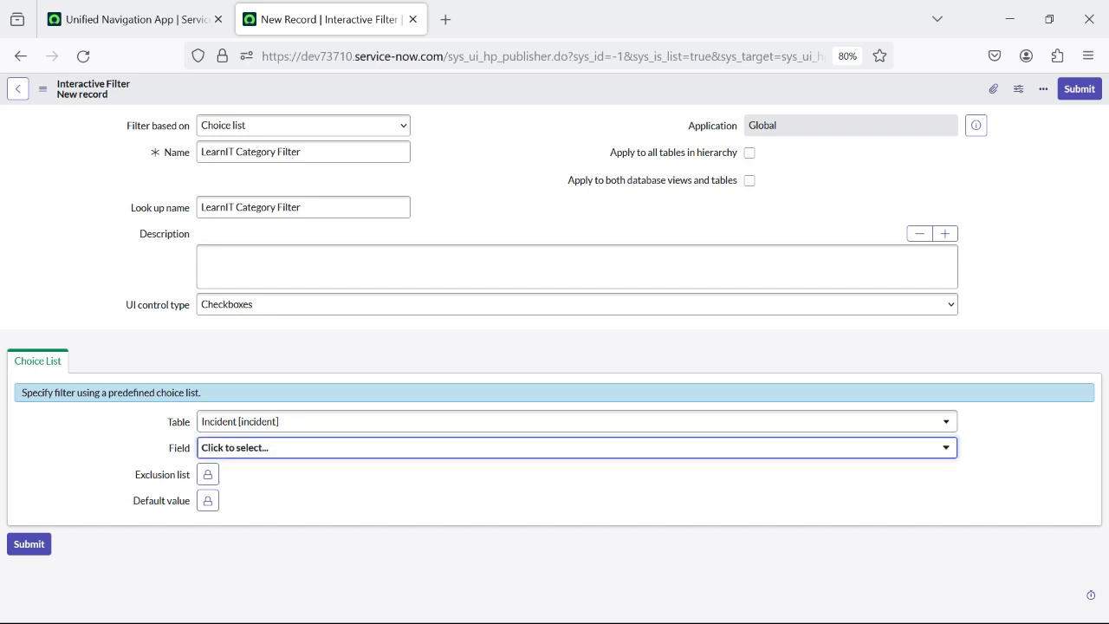
key("Return")
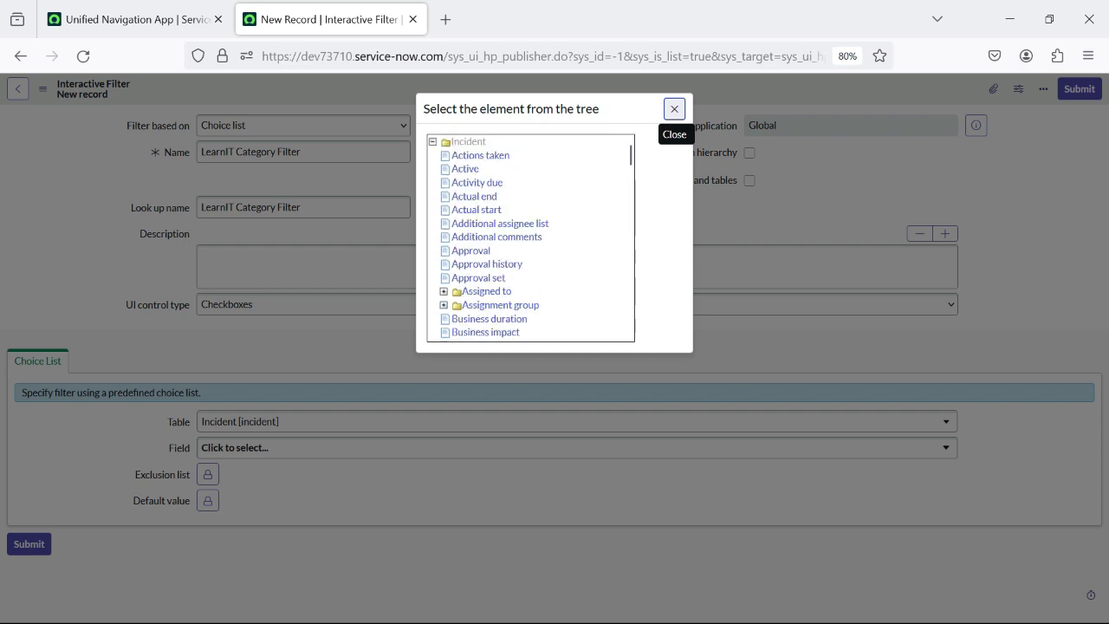
left_click(674, 108)
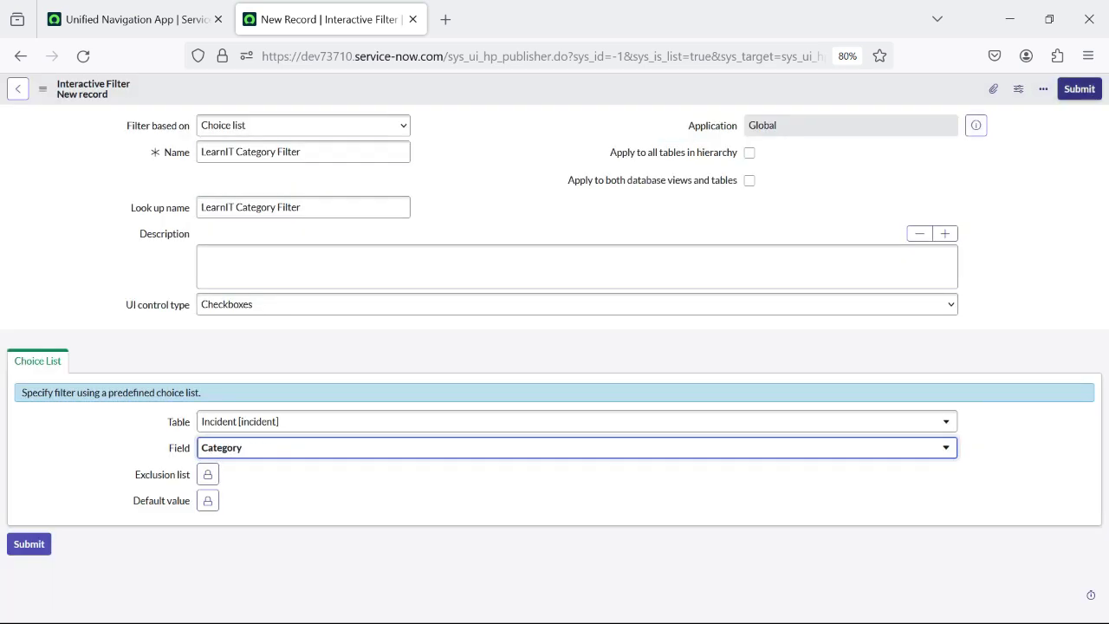
left_click(1078, 88)
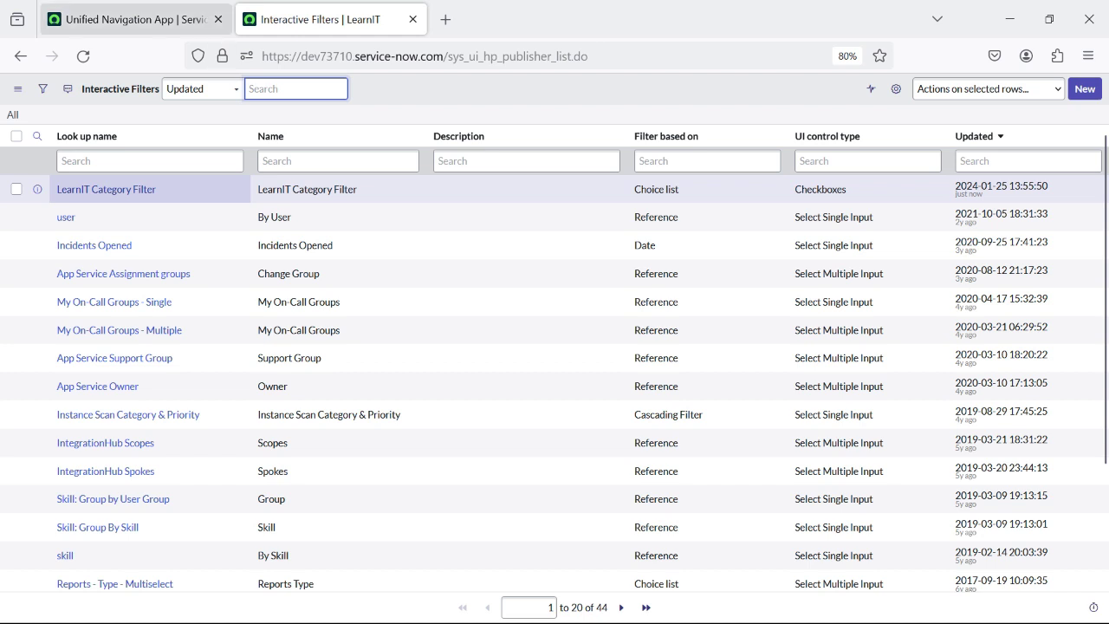
- Return to My LearnIT Dashboard and browse the Choice list widgets under the Interactive Filters widget category
left_click(130, 19)
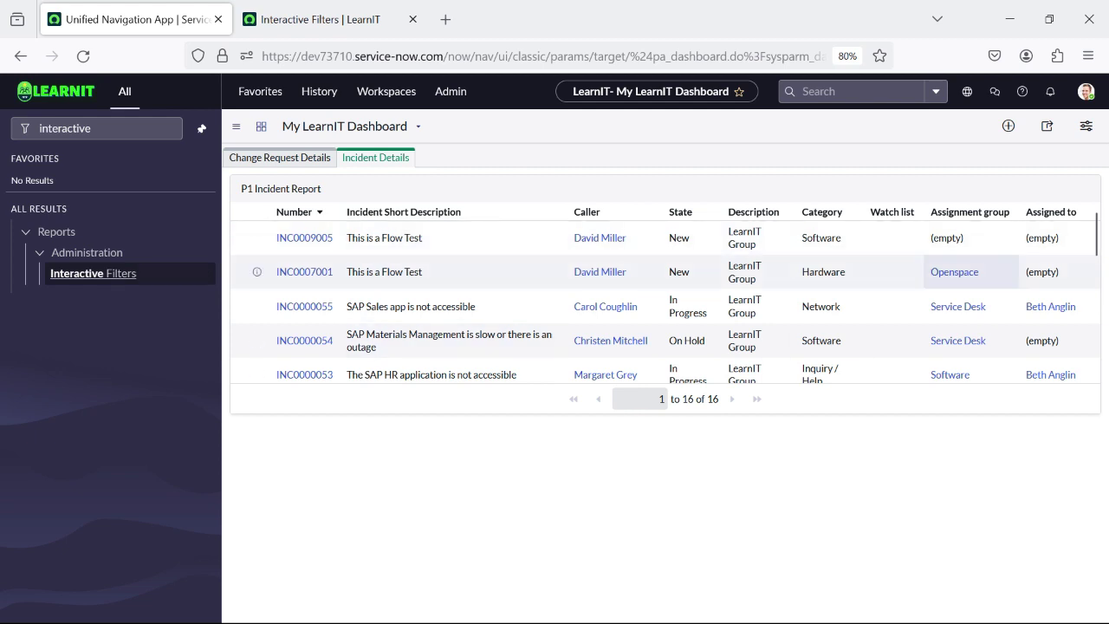
left_click(1086, 125)
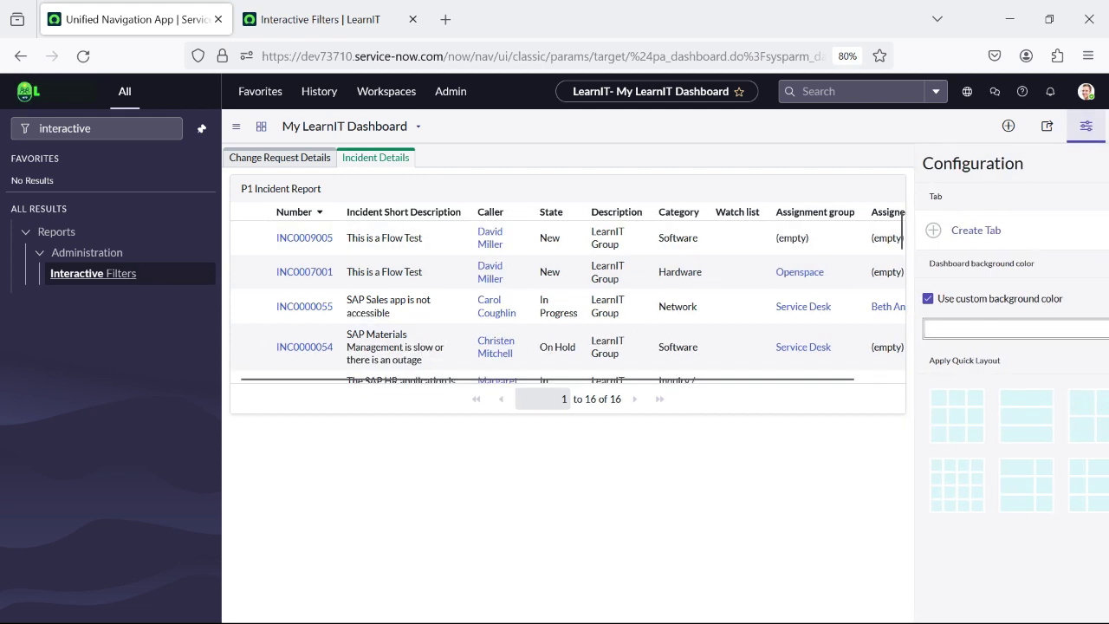
left_click(1008, 125)
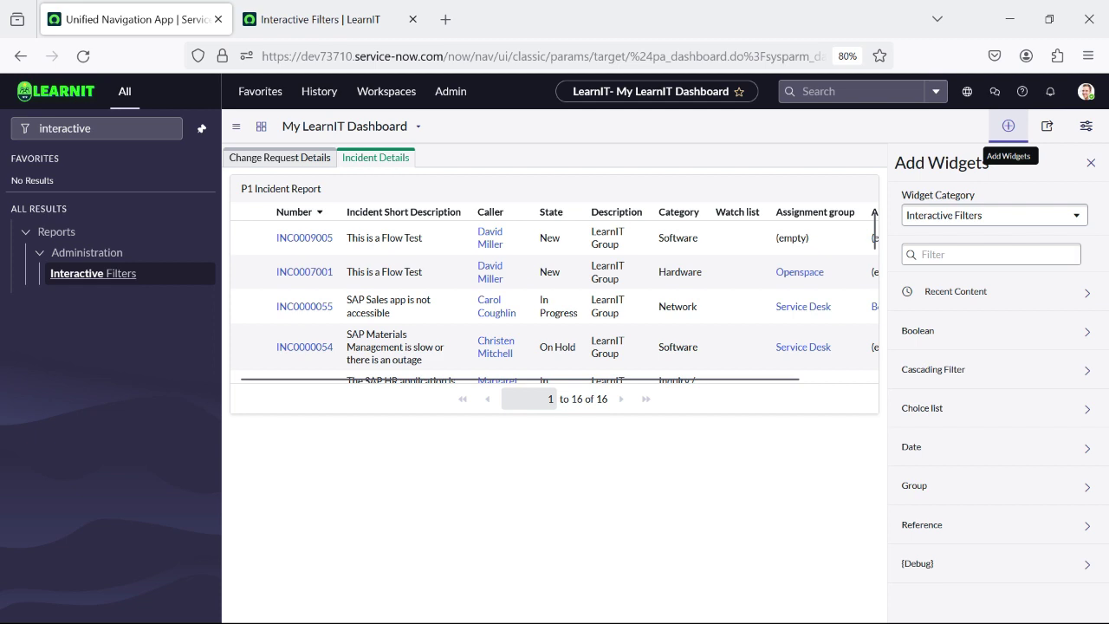
left_click(993, 215)
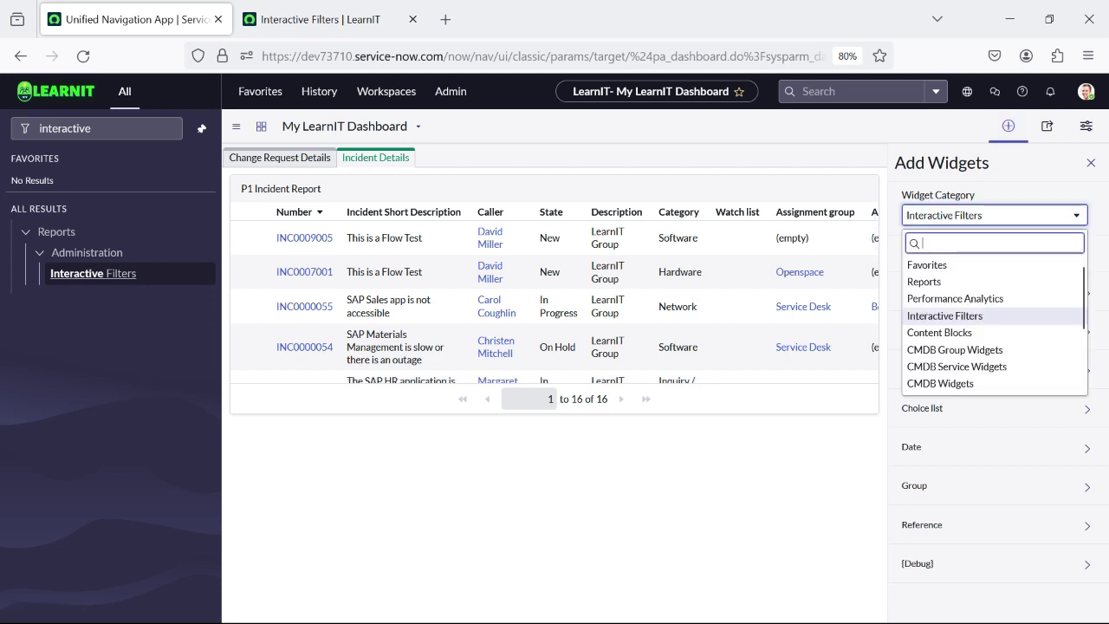
left_click(945, 315)
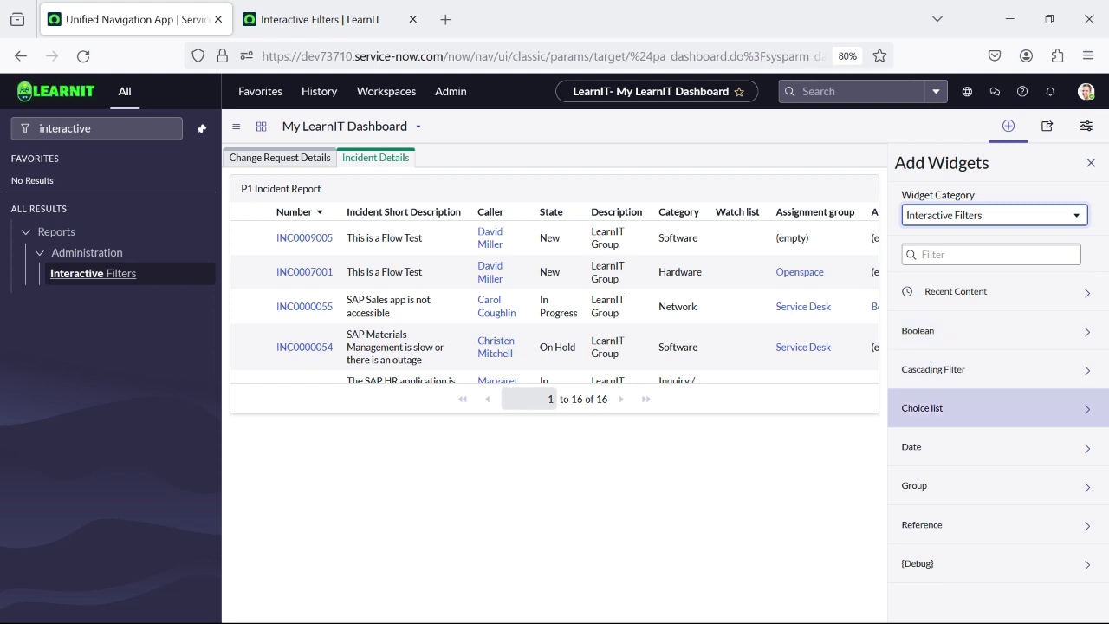
left_click(953, 408)
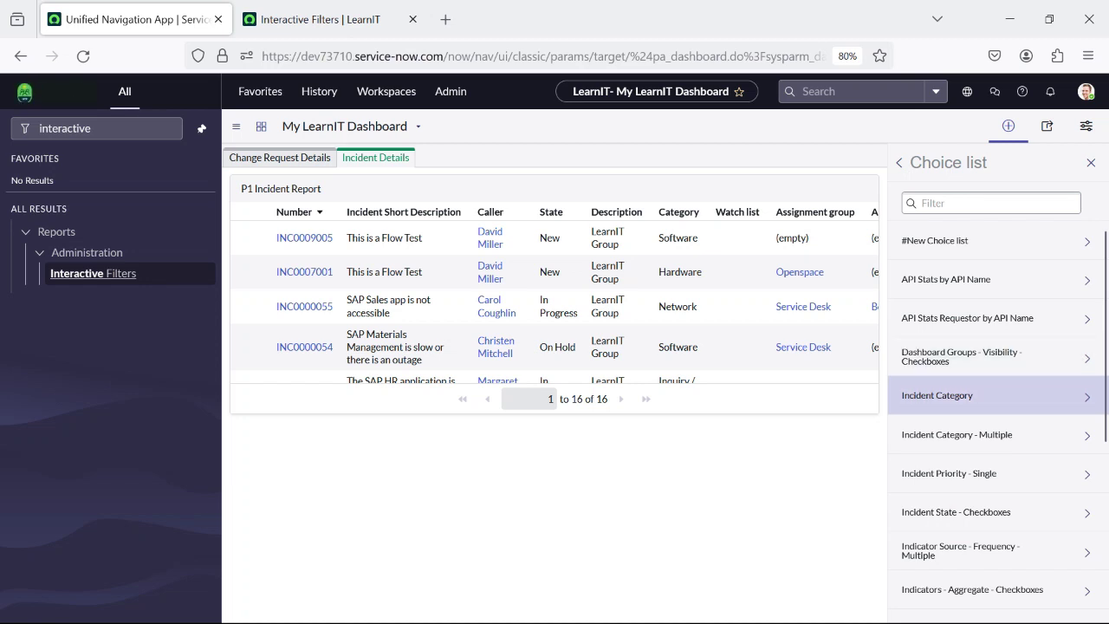
- Search the Choice list widgets for "lear", and check the new filter's record in the Interactive Filters list
scroll(997, 395, "down", 3)
scroll(997, 372, "down", 1)
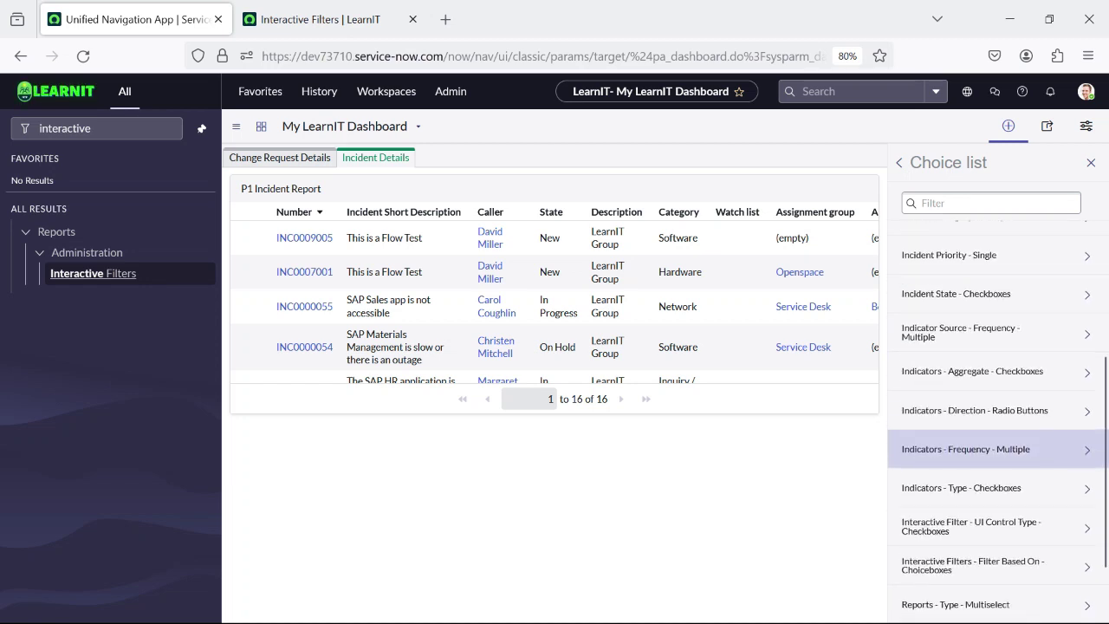
scroll(996, 371, "up", 1)
scroll(997, 367, "up", 1)
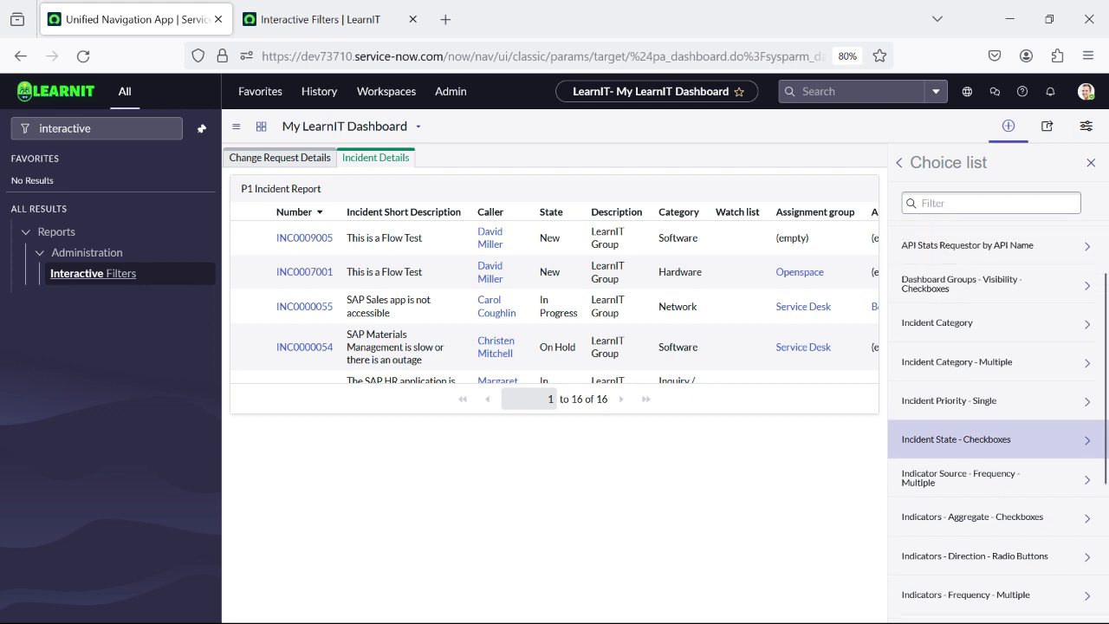
scroll(996, 329, "down", 4)
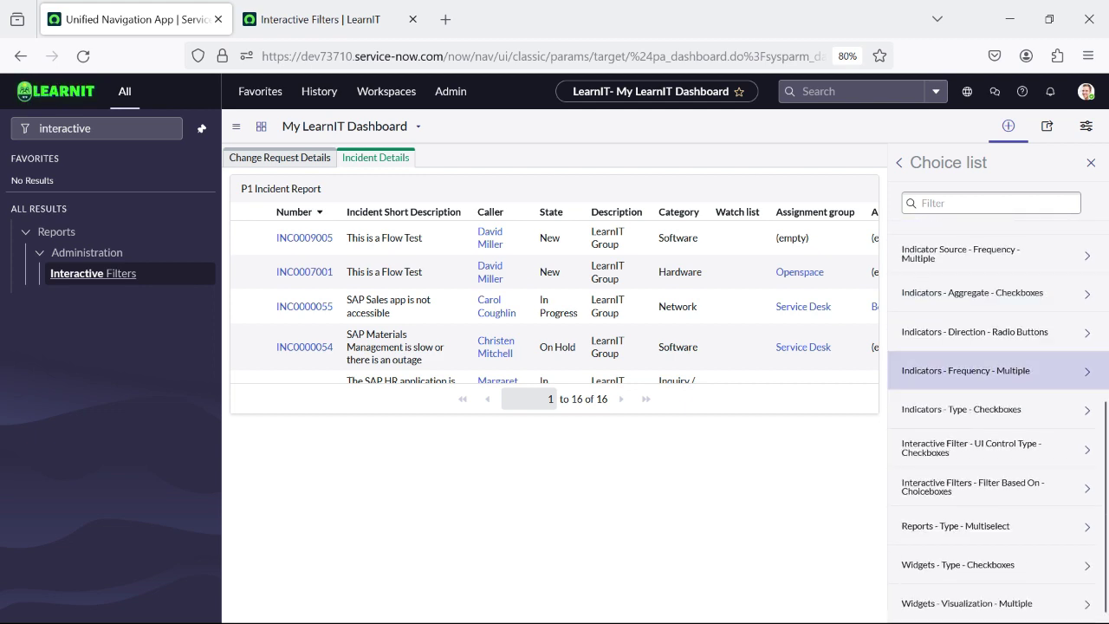
scroll(996, 450, "up", 4)
left_click(990, 203)
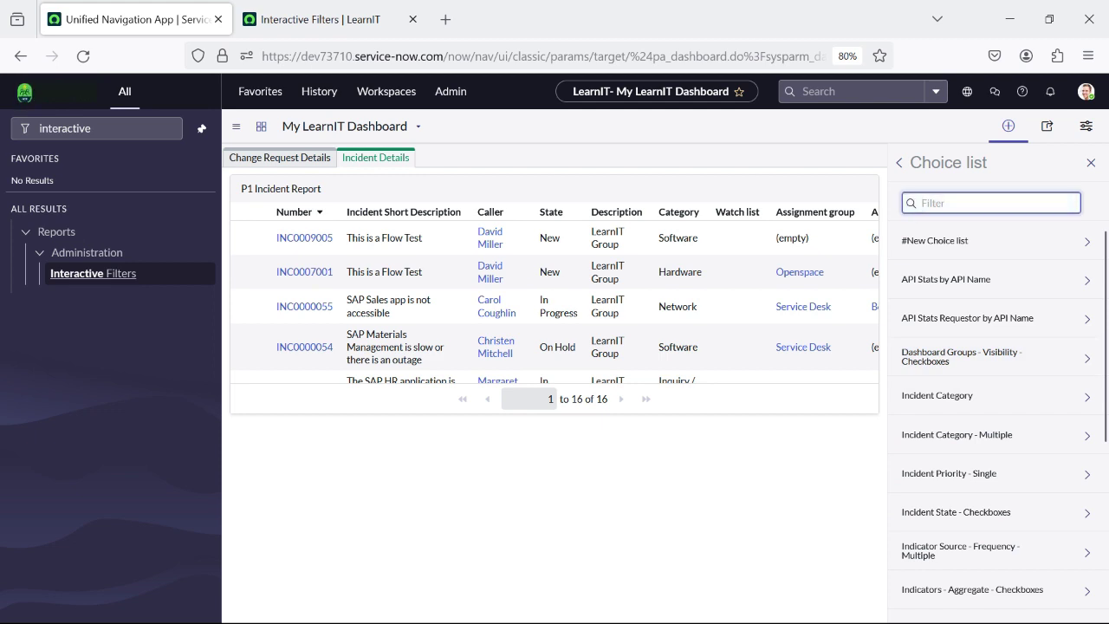
type("lear")
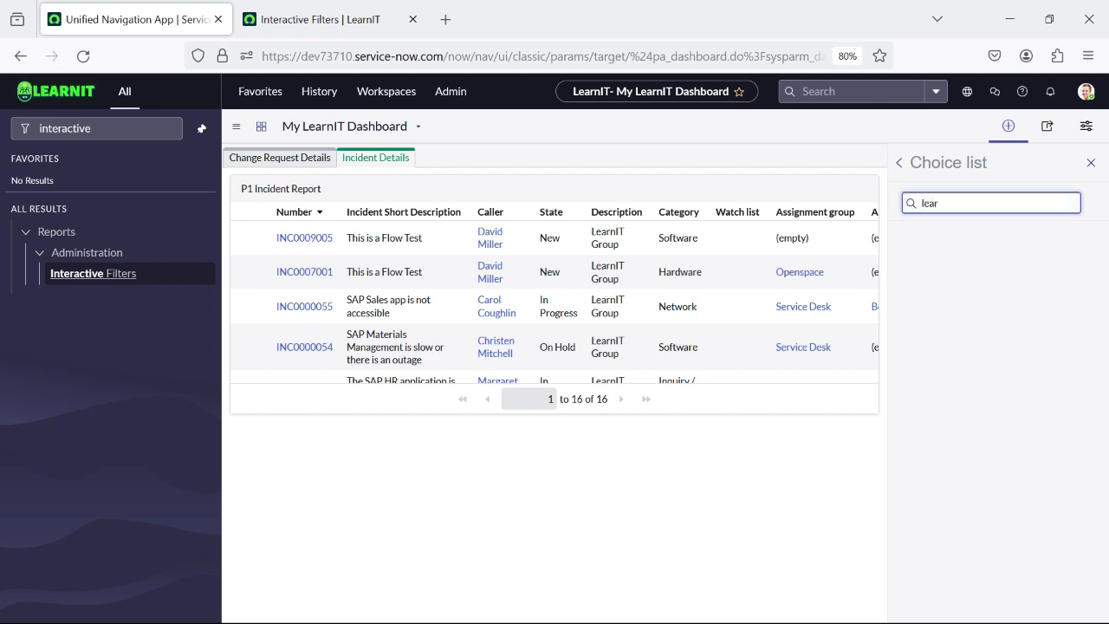
key("BackSpace")
key("BackSpace")
key("BackSpace")
left_click(321, 19)
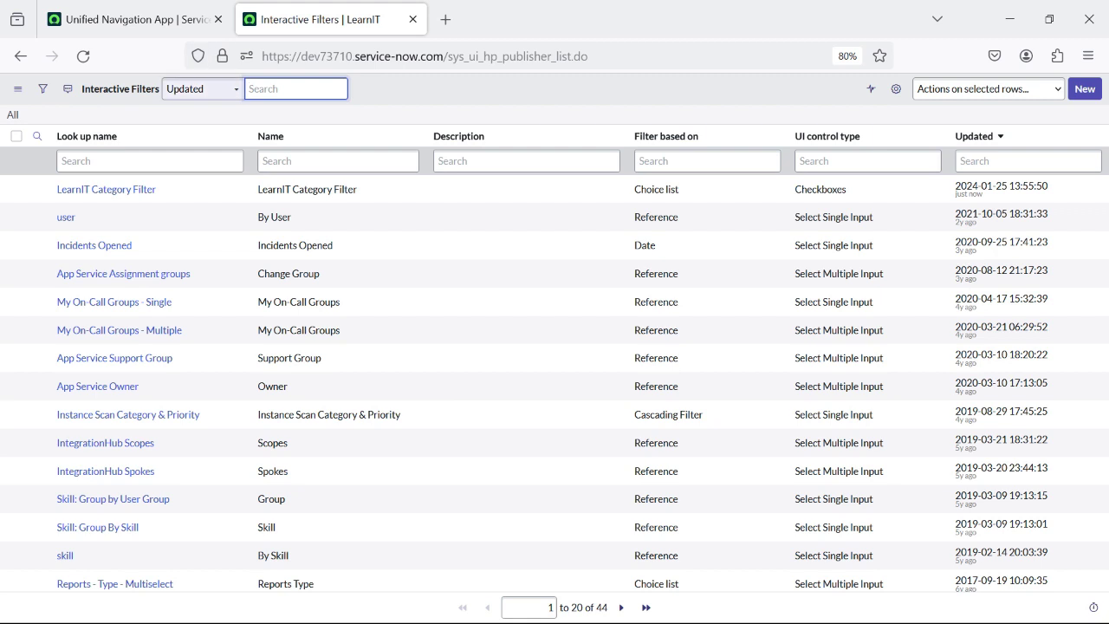
key("ctrl+Tab")
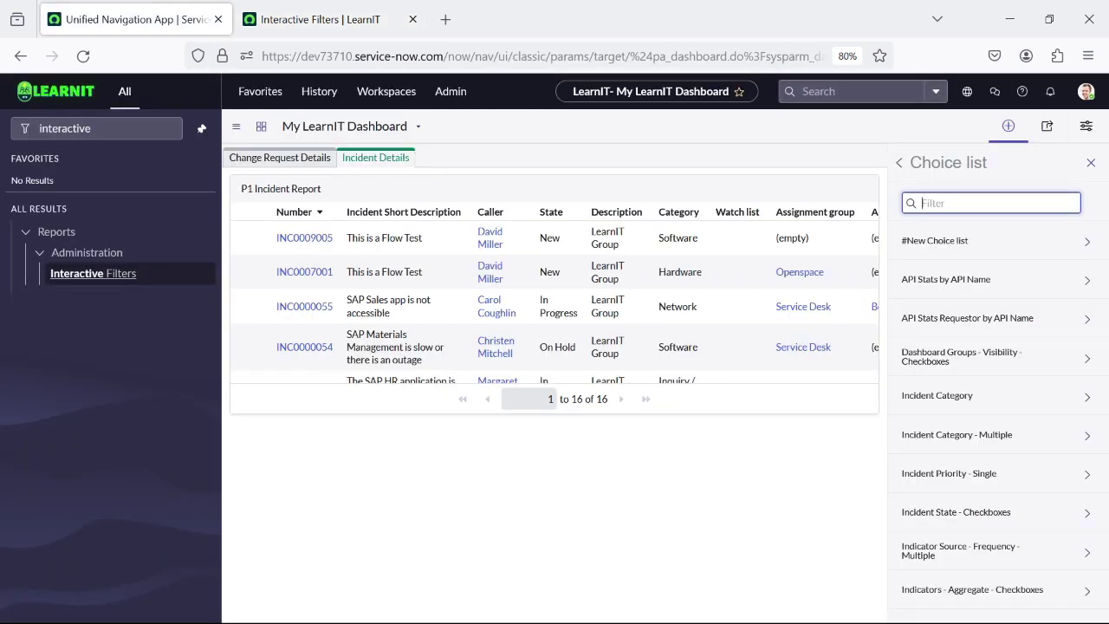
- Reload the available widgets by switching the widget category to Favorites and back to Interactive Filters, and reopen Choice list
left_click(898, 162)
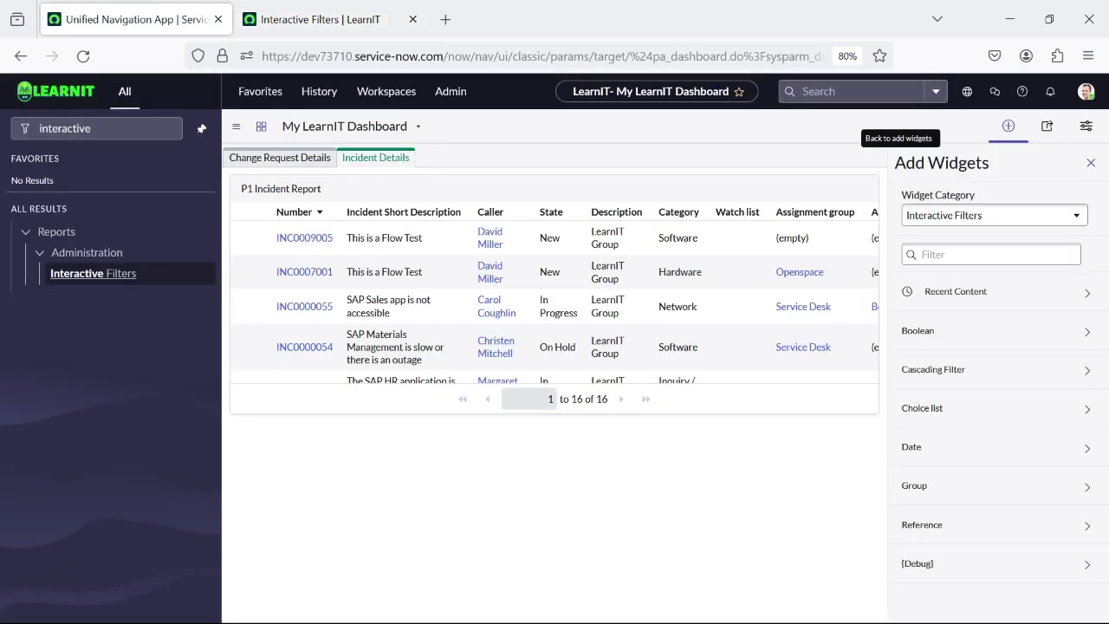
left_click(993, 214)
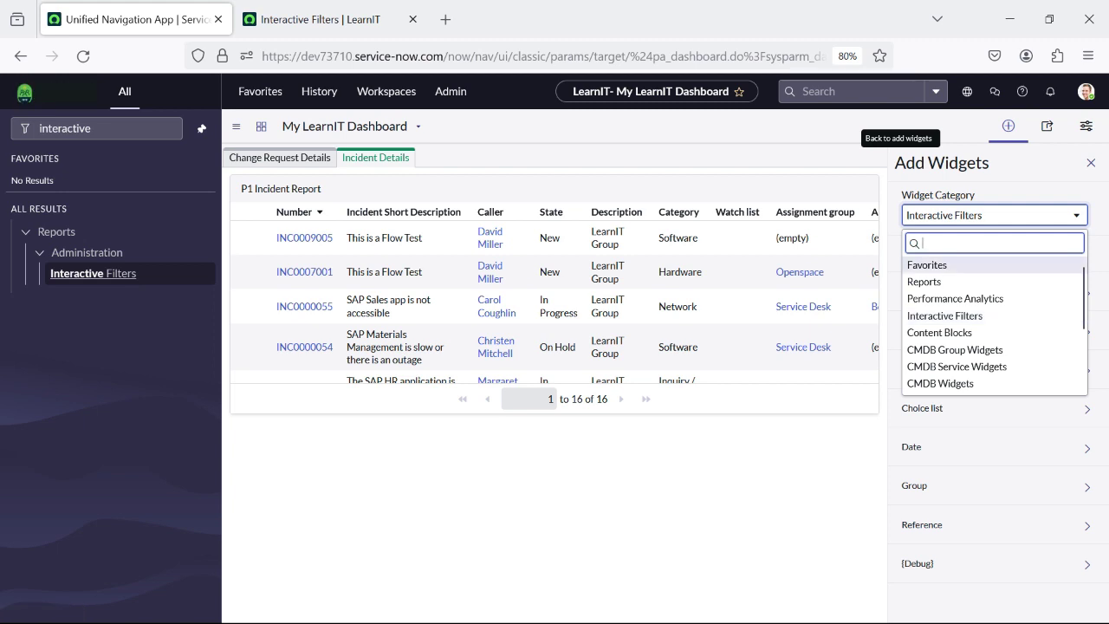
left_click(927, 265)
key("alt+Down")
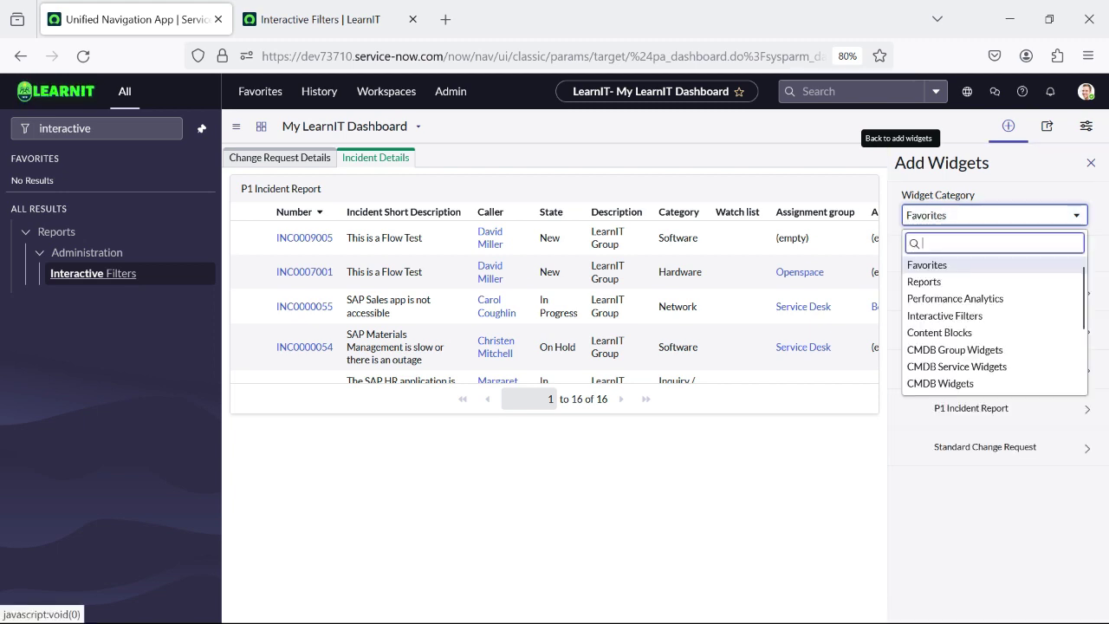
key("Down")
key("Down")
key("Return")
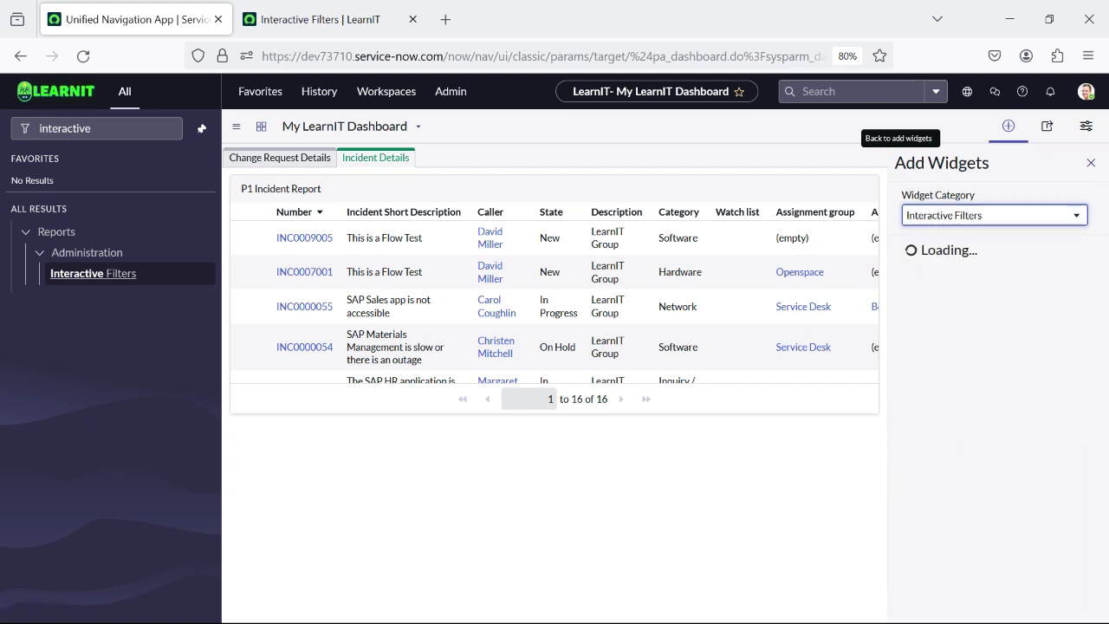
left_click(997, 404)
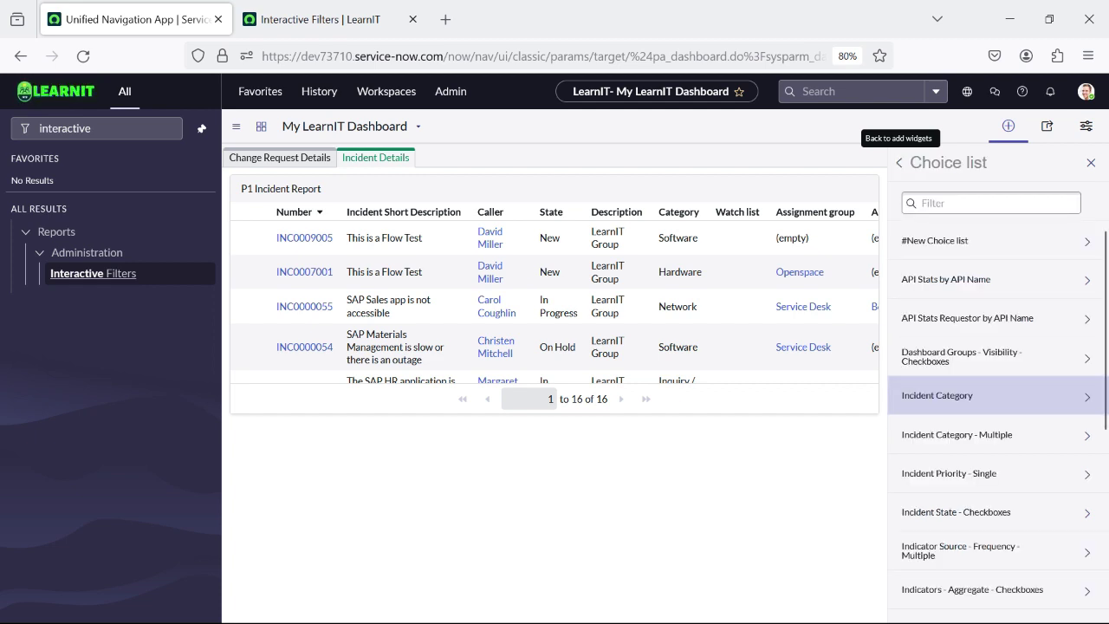
- Find LearnIT Category Filter among the Choice list widgets and add it to the Incident Details tab
key("Up")
key("Up")
key("Up")
key("Down")
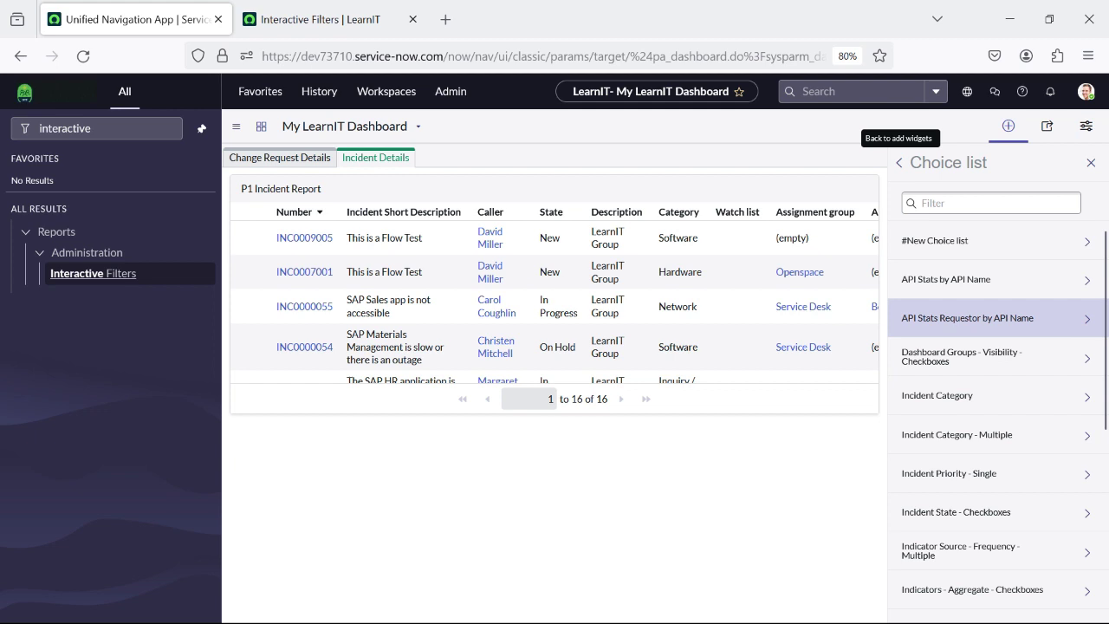
key("Down")
key("Down")
key("Down")
key("Down")
key("Down")
key("Down")
key("Down")
key("Down")
key("Down")
key("Down")
key("Down")
key("Down")
key("Down")
key("Up")
key("Down")
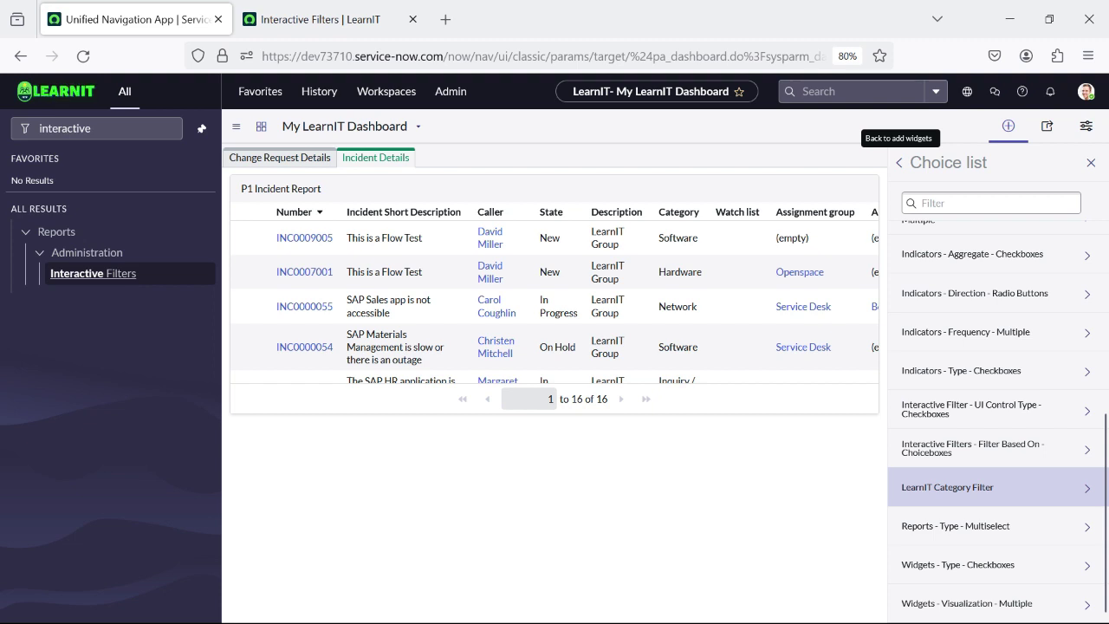
key("Return")
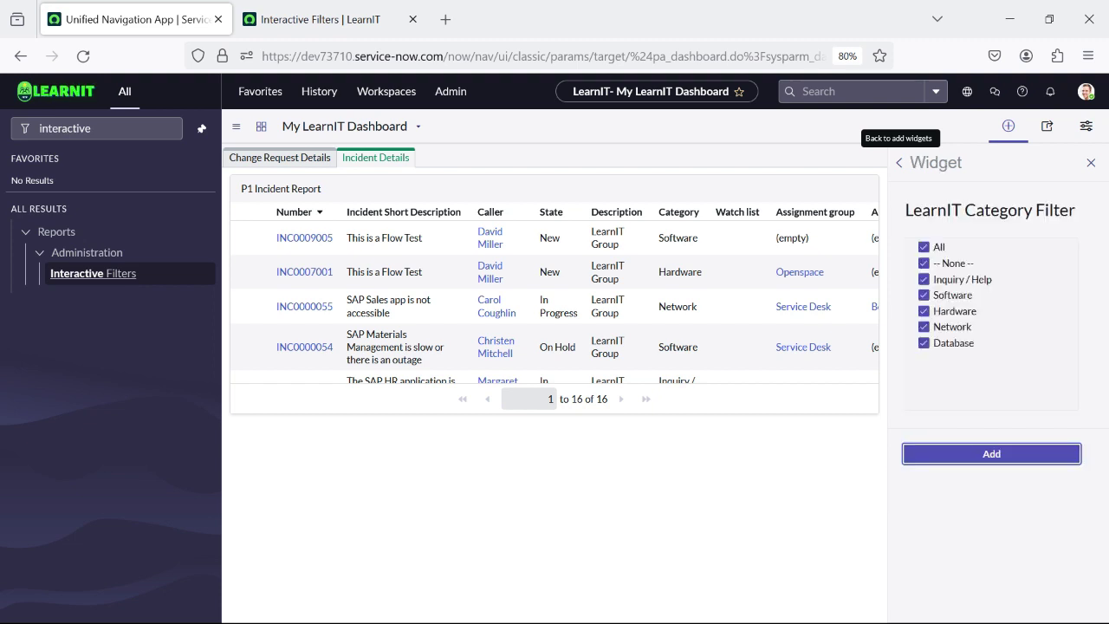
key("Return")
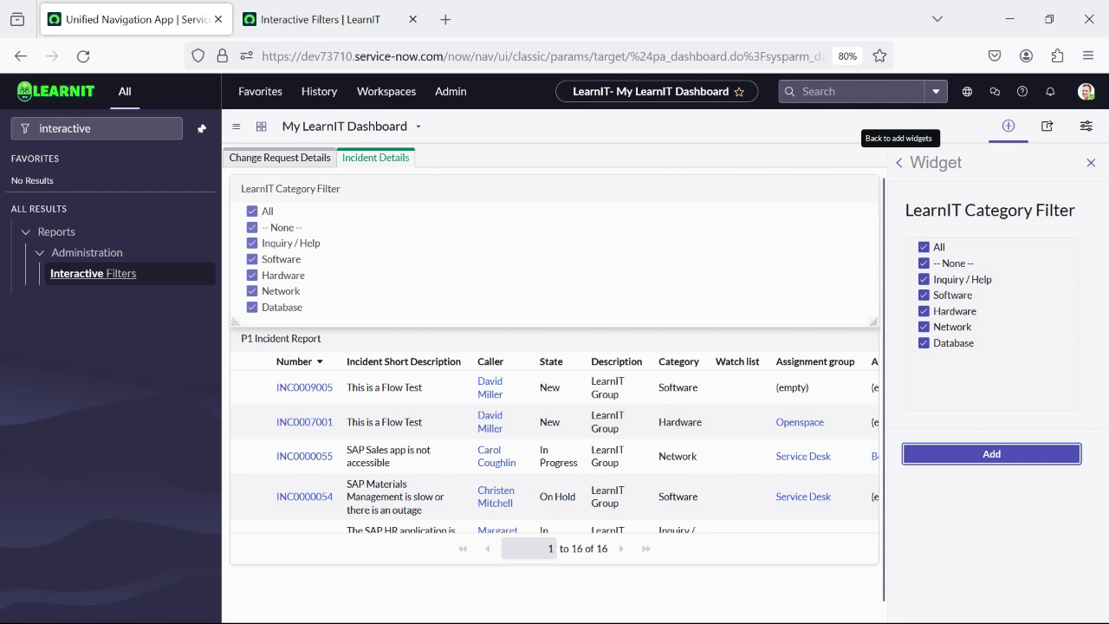
- Examine the Category values of the incidents listed in the P1 Incident Report with all filter choices selected
scroll(738, 480, "down", 5)
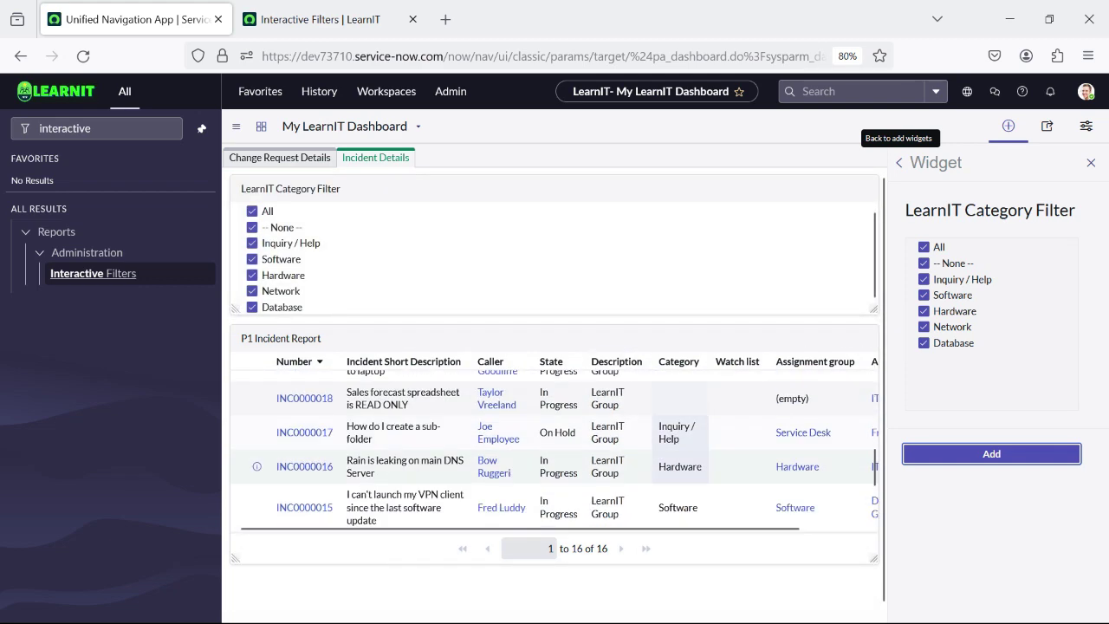
scroll(739, 480, "down", 1)
scroll(738, 450, "up", 6)
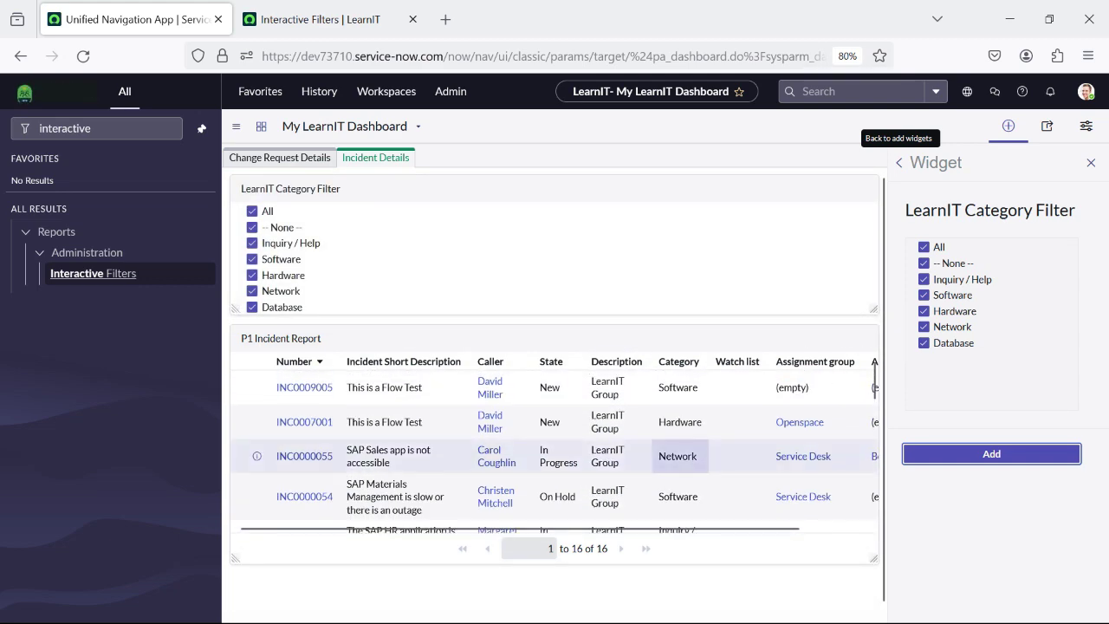
scroll(681, 485, "down", 4)
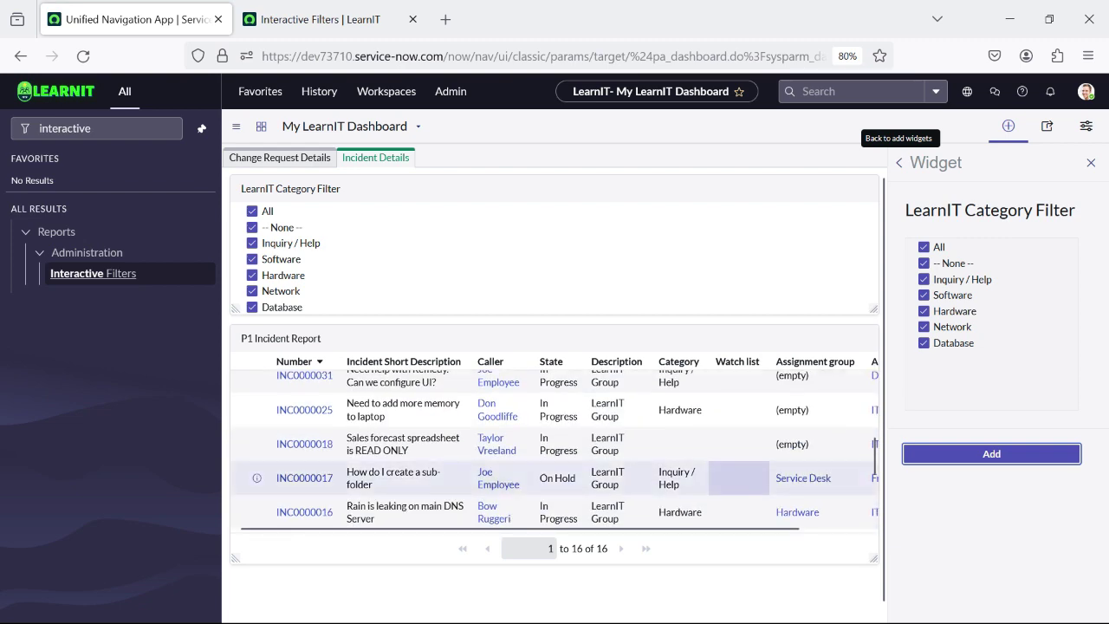
scroll(681, 481, "down", 3)
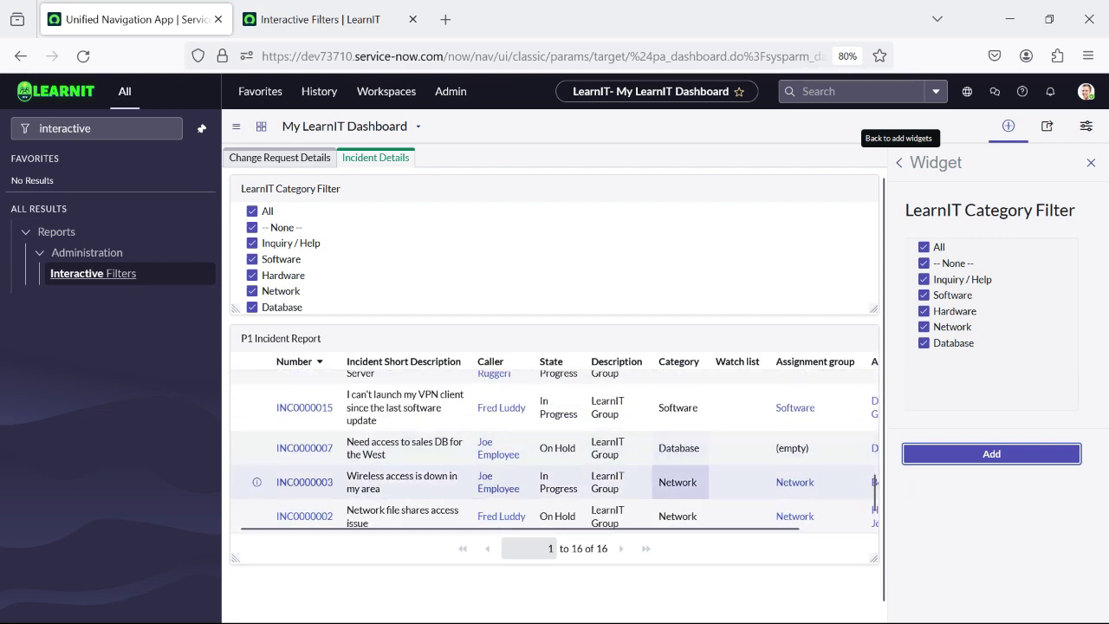
scroll(680, 482, "up", 7)
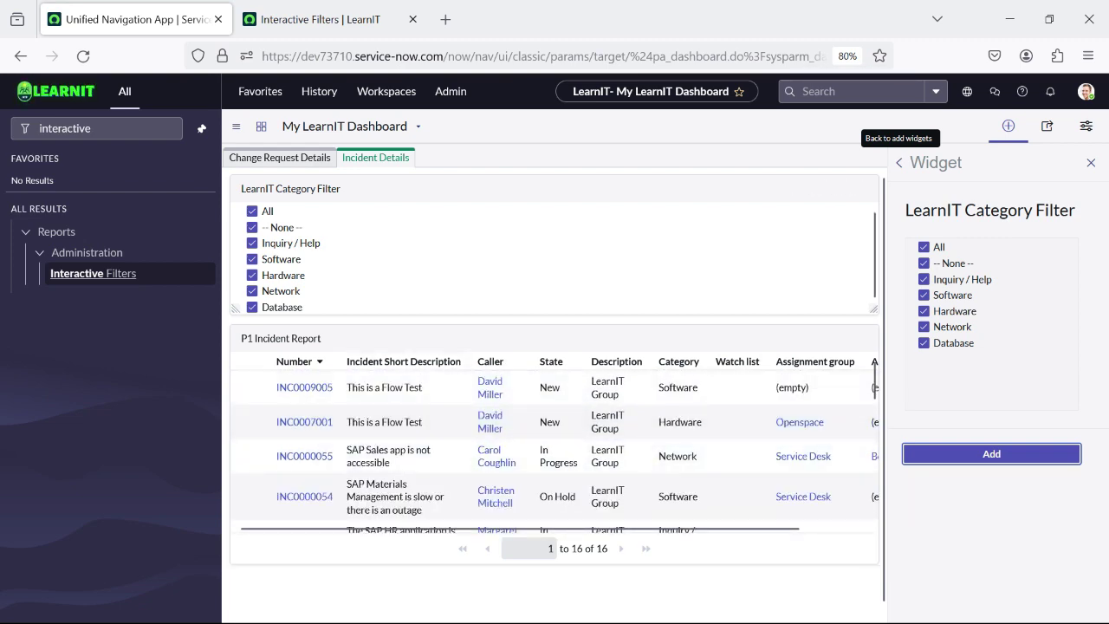
- Test LearnIT Category Filter by deselecting all categories, selecting Inquiry / Help and Software, and reviewing the incidents in the P1 Incident Report
left_click(252, 210)
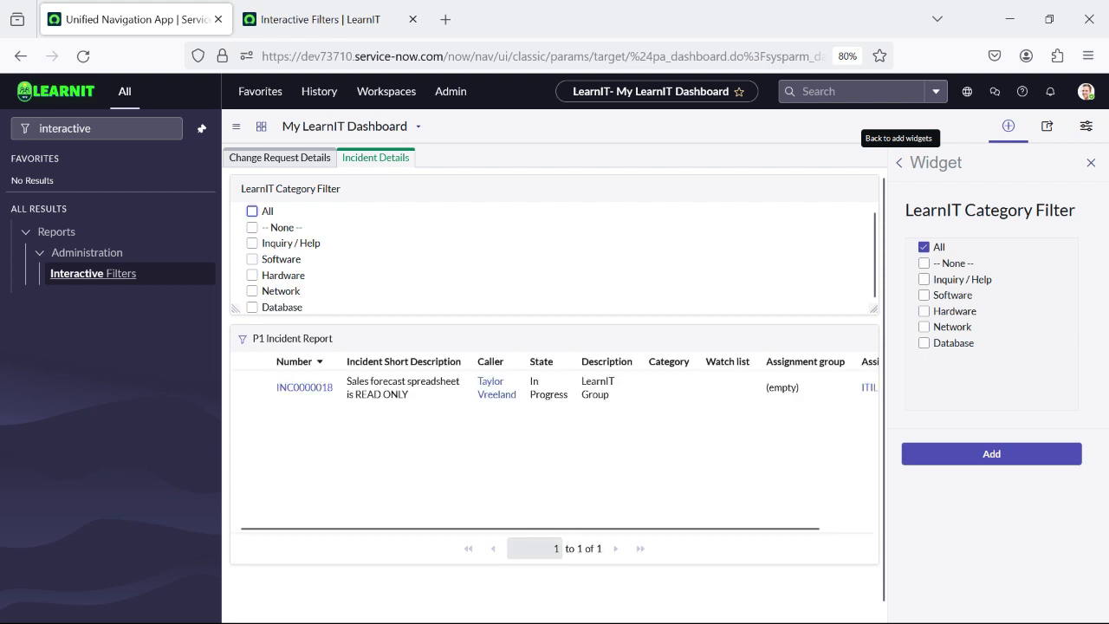
scroll(548, 364, "down", 1)
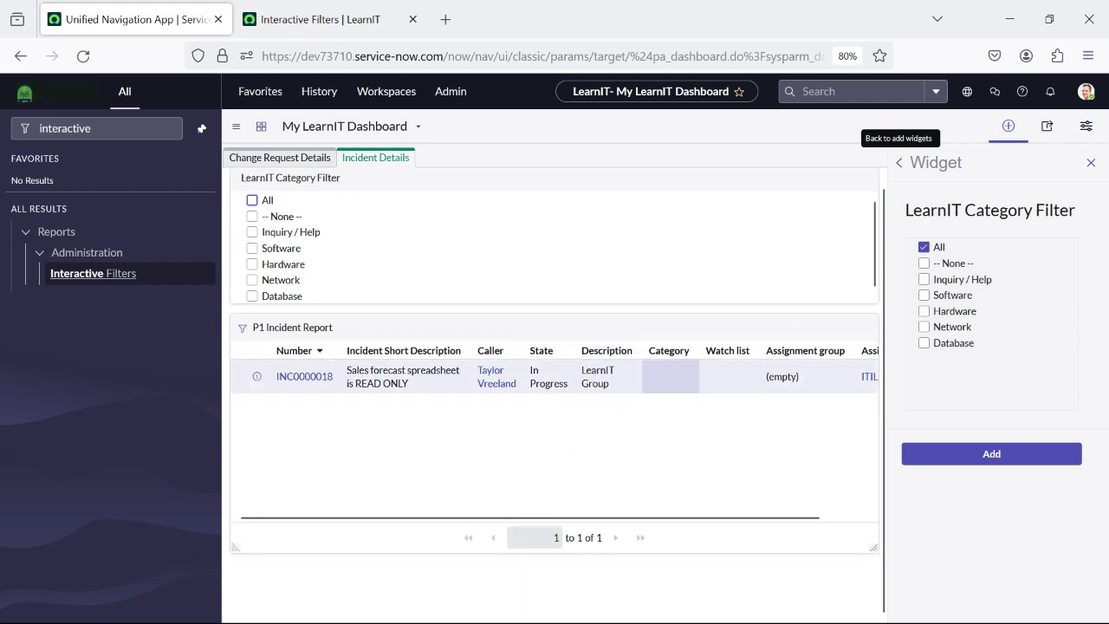
left_click(252, 216)
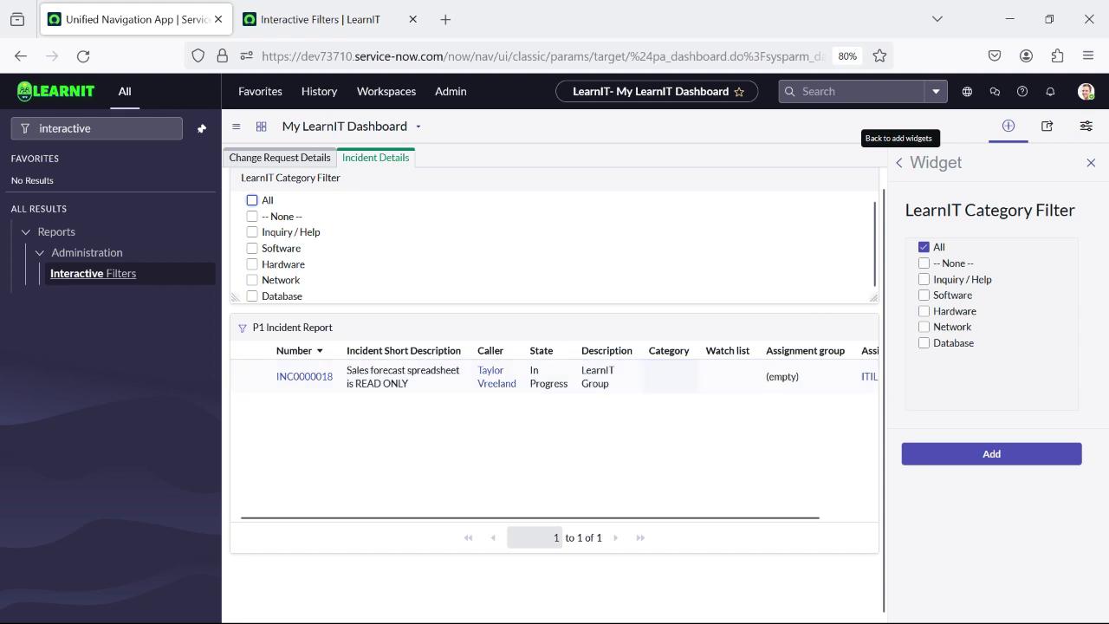
left_click(252, 232)
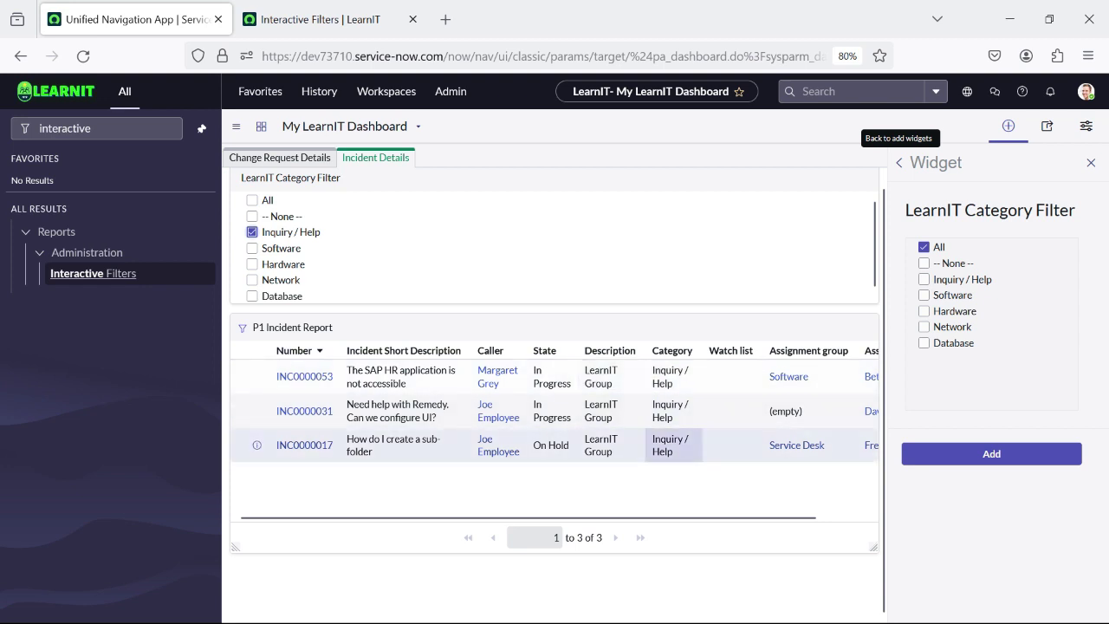
left_click(253, 248)
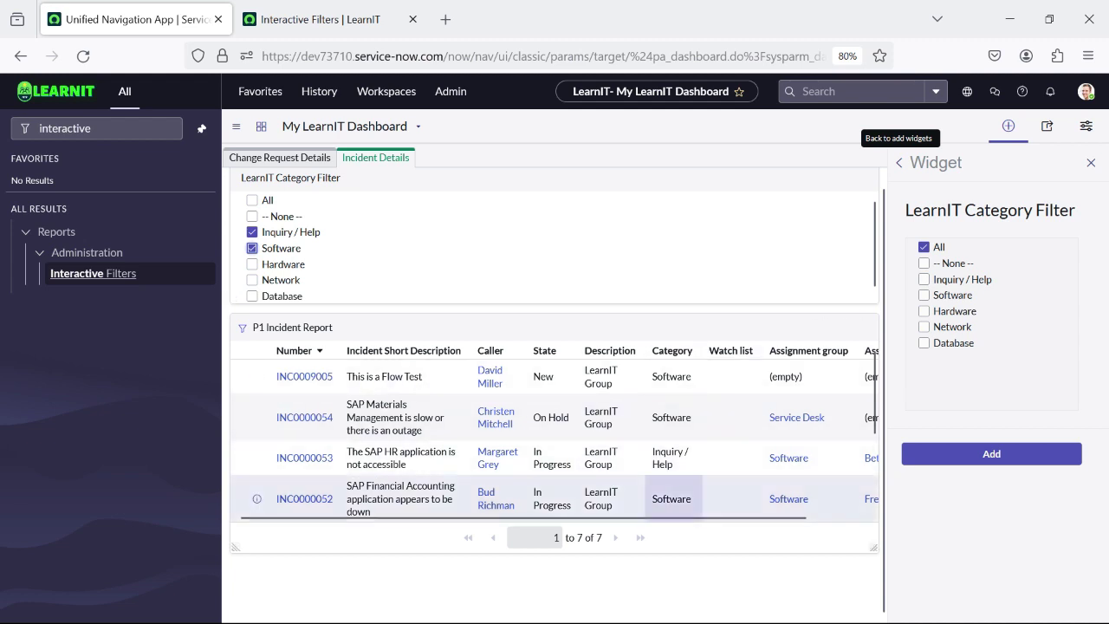
scroll(659, 457, "down", 3)
scroll(611, 456, "up", 3)
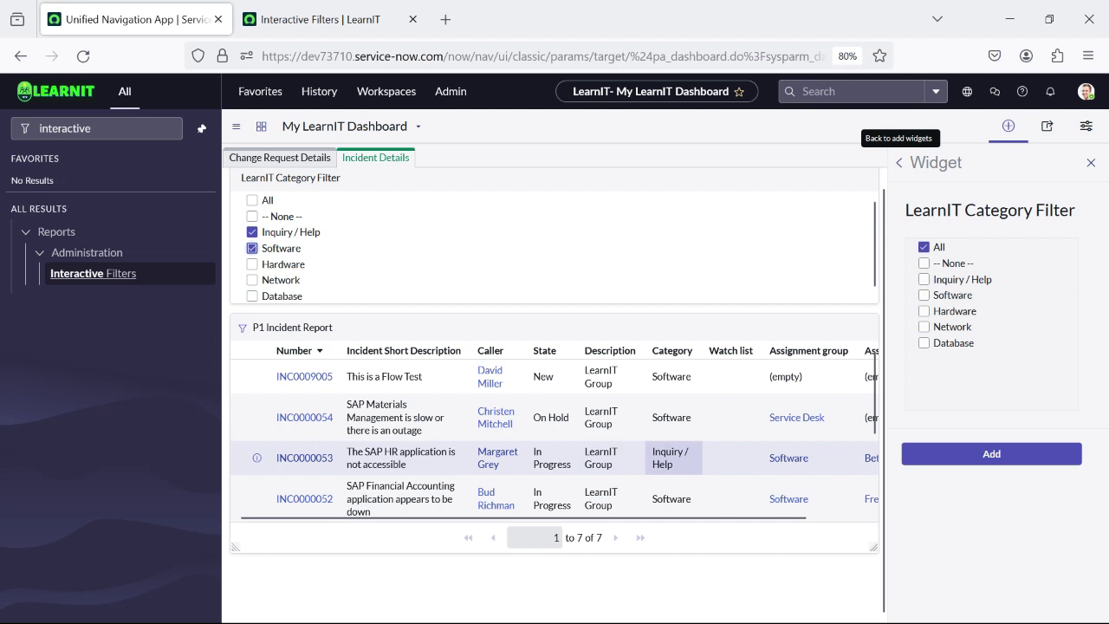
scroll(658, 457, "down", 3)
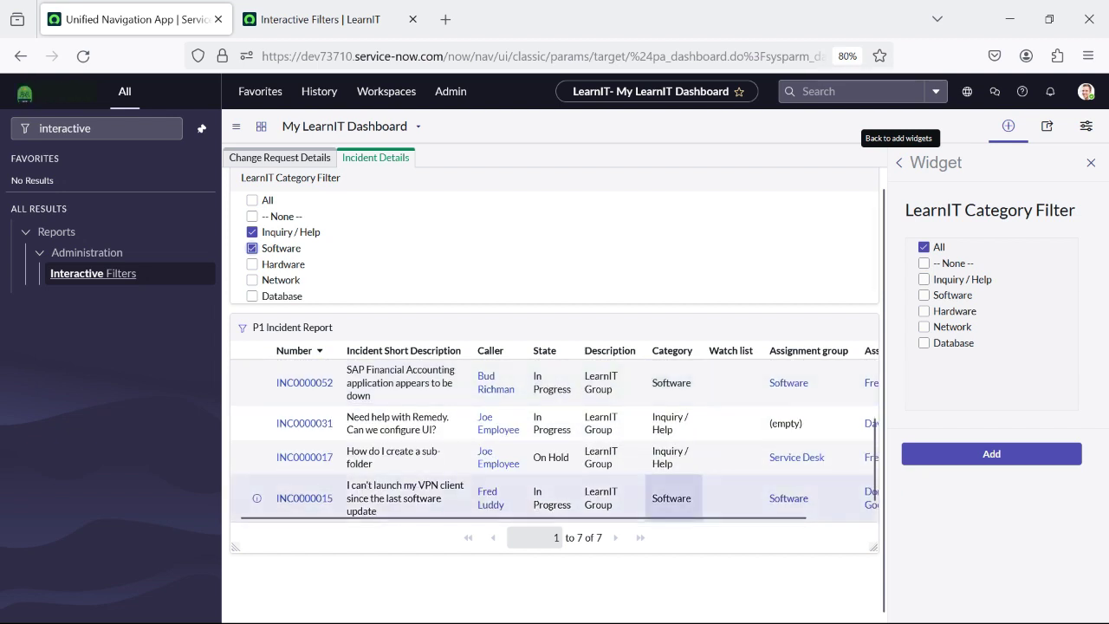
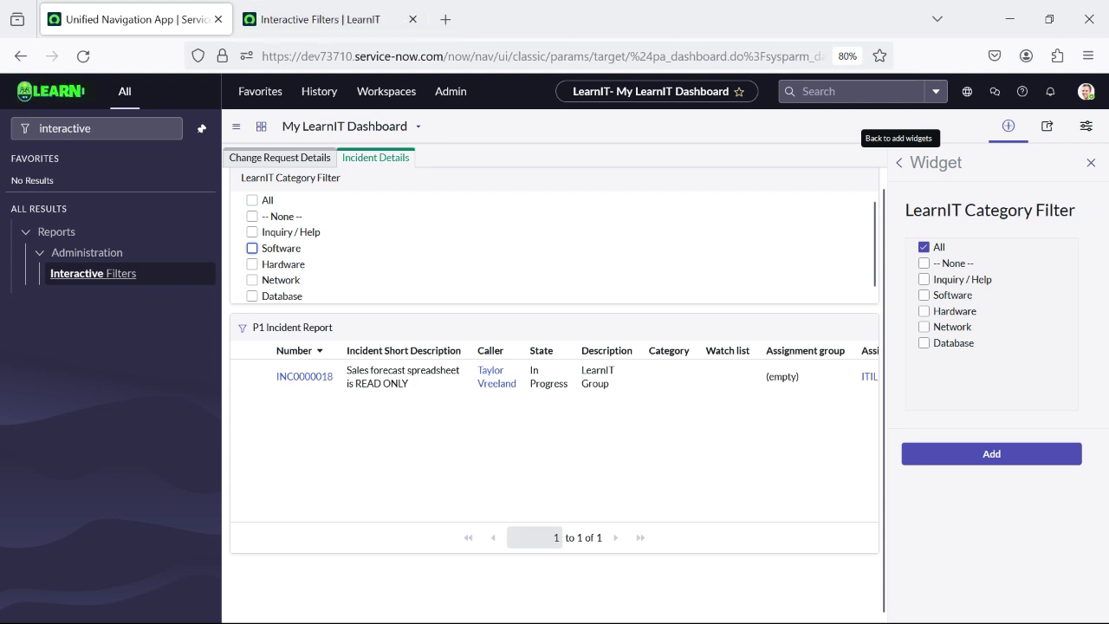
- Open the LearnIT Category Filter record from the Interactive Filters list, set its UI control type to Select Multiple Input, and save it
left_click(329, 19)
left_click(106, 189)
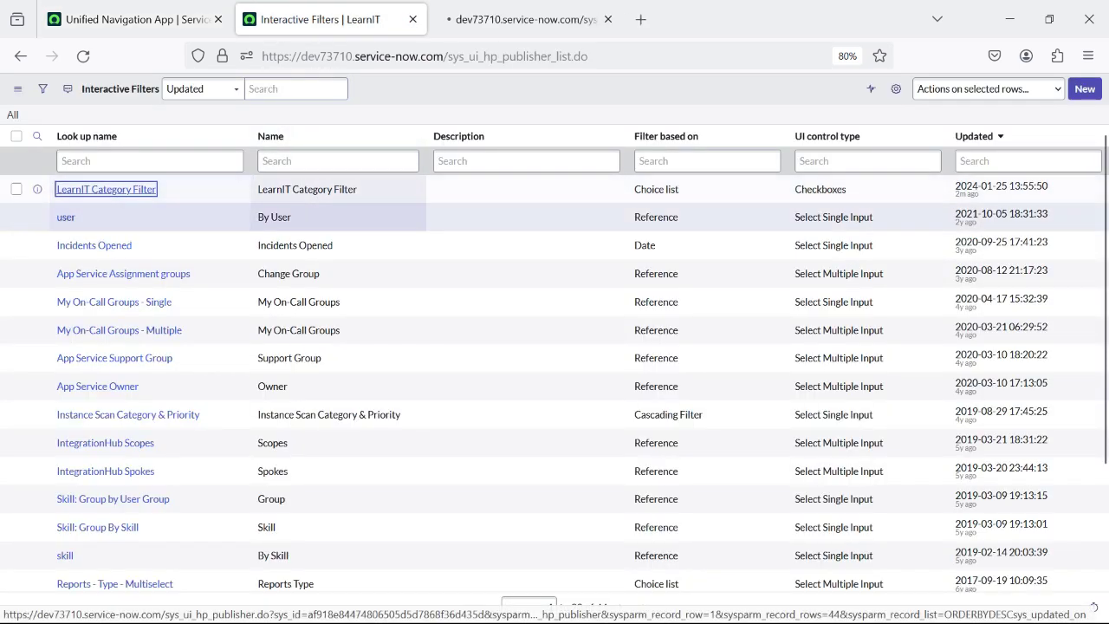
left_click(519, 19)
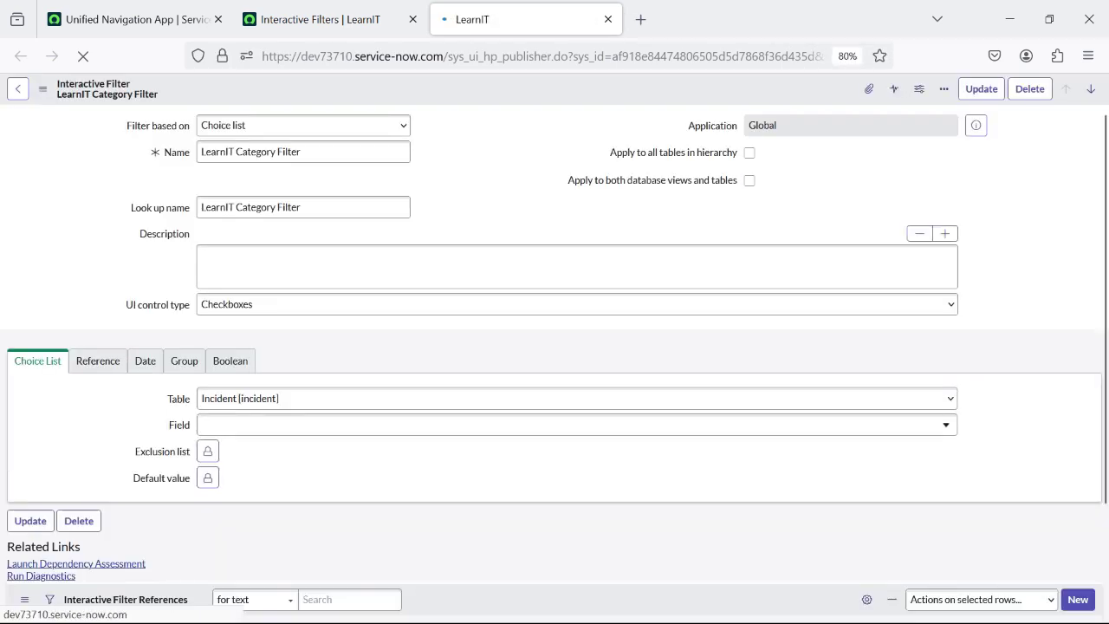
left_click(577, 304)
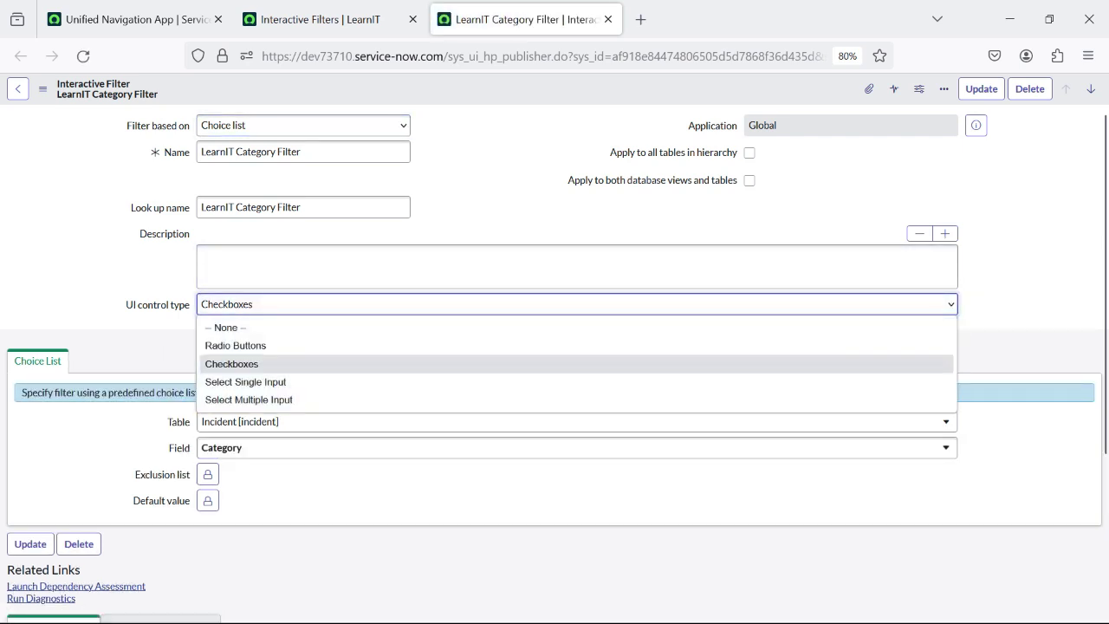
key("Down")
key("Down")
key("Return")
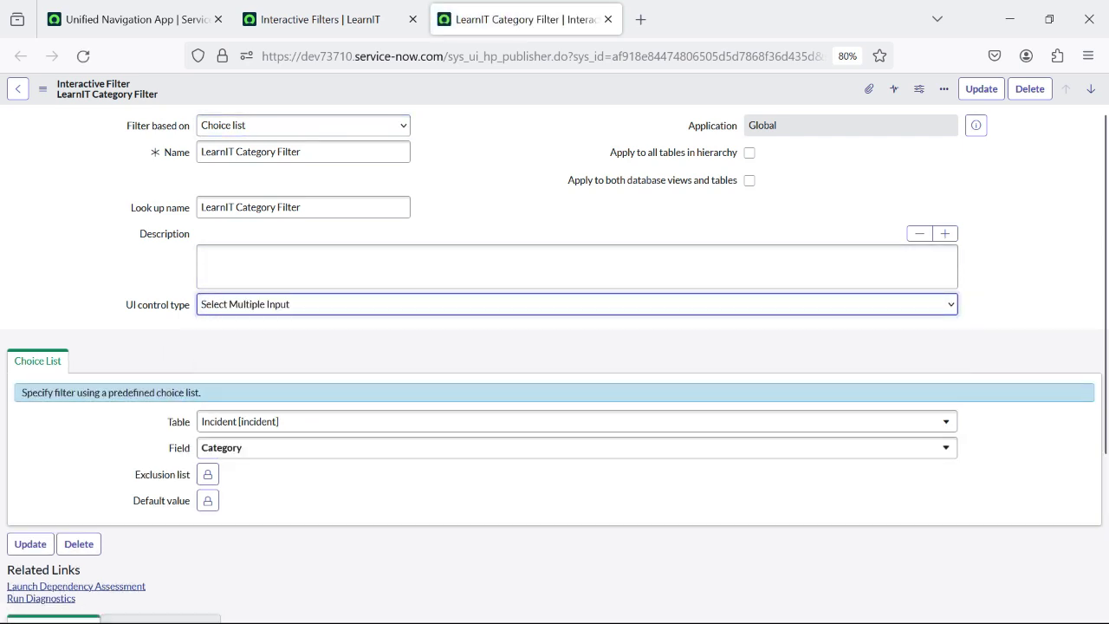
right_click(459, 87)
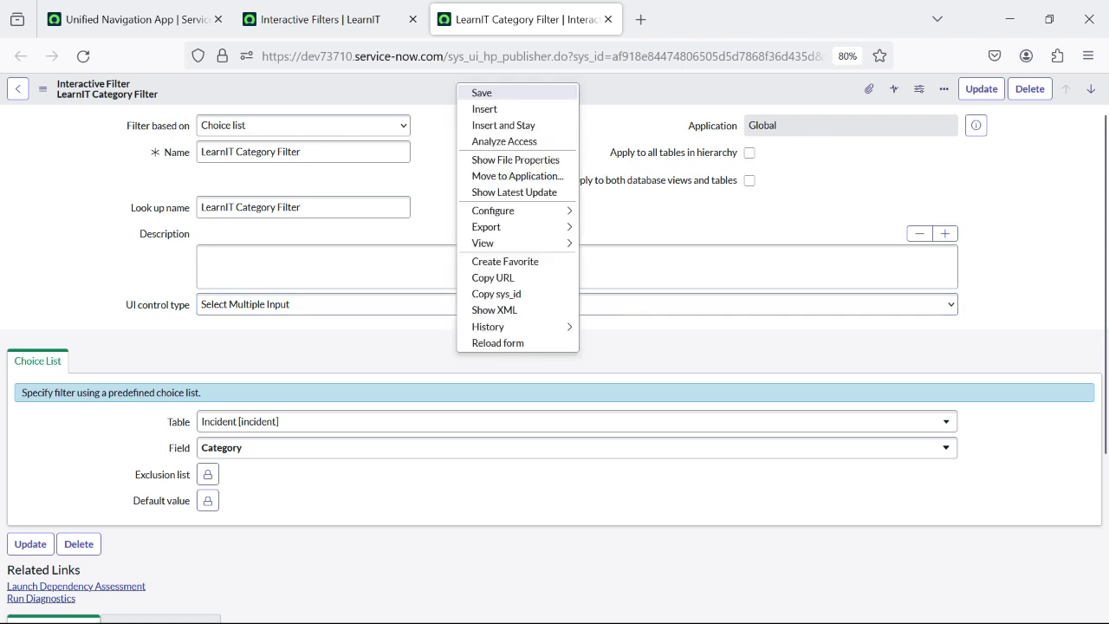
left_click(482, 92)
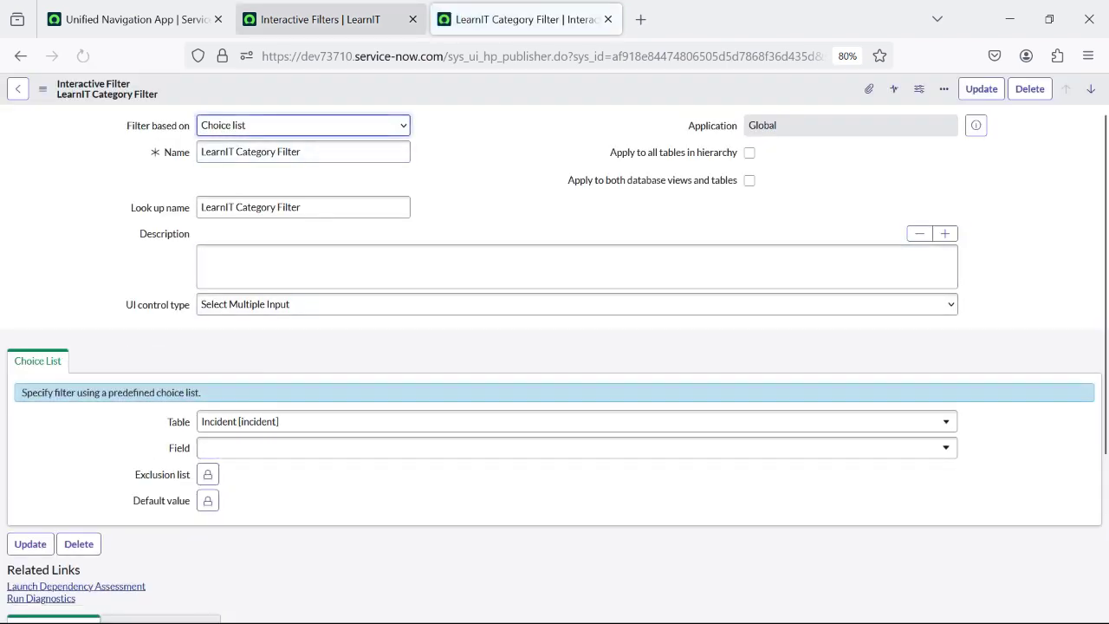
- Return to My LearnIT Dashboard, reload it, and check the choices offered by LearnIT Category Filter
left_click(320, 19)
key("ctrl+shift+Tab")
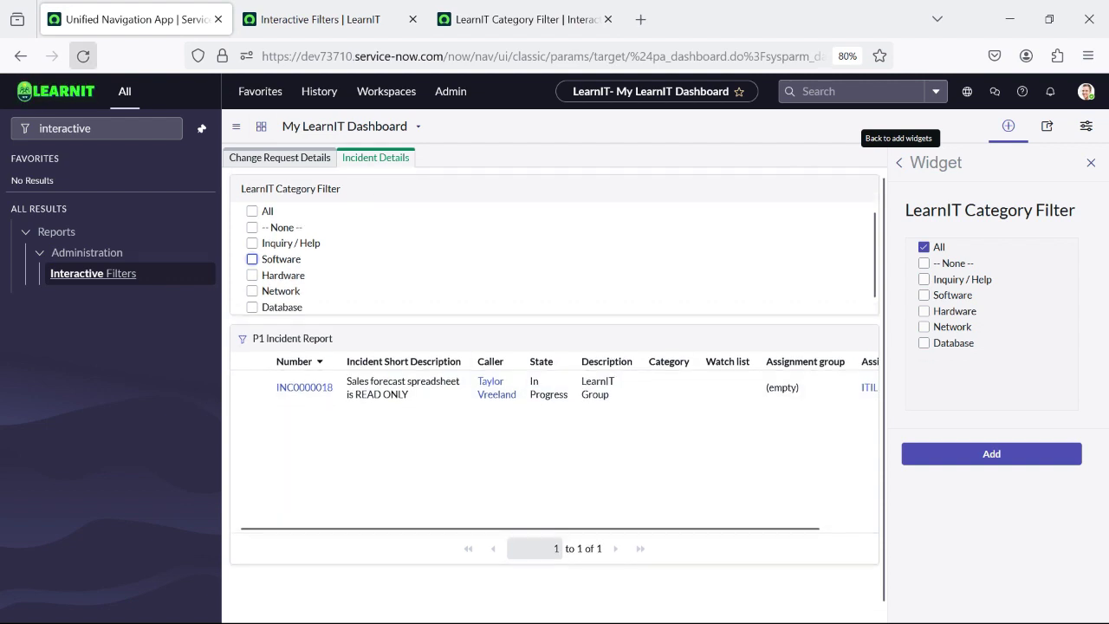
left_click(83, 56)
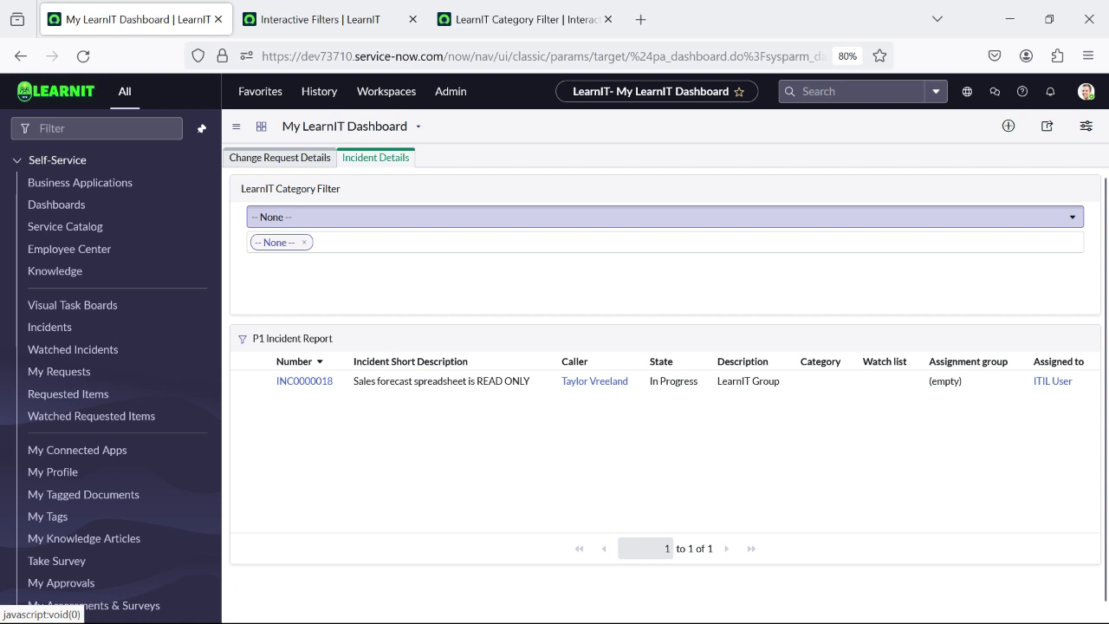
left_click(664, 216)
left_click(664, 216)
left_click(664, 216)
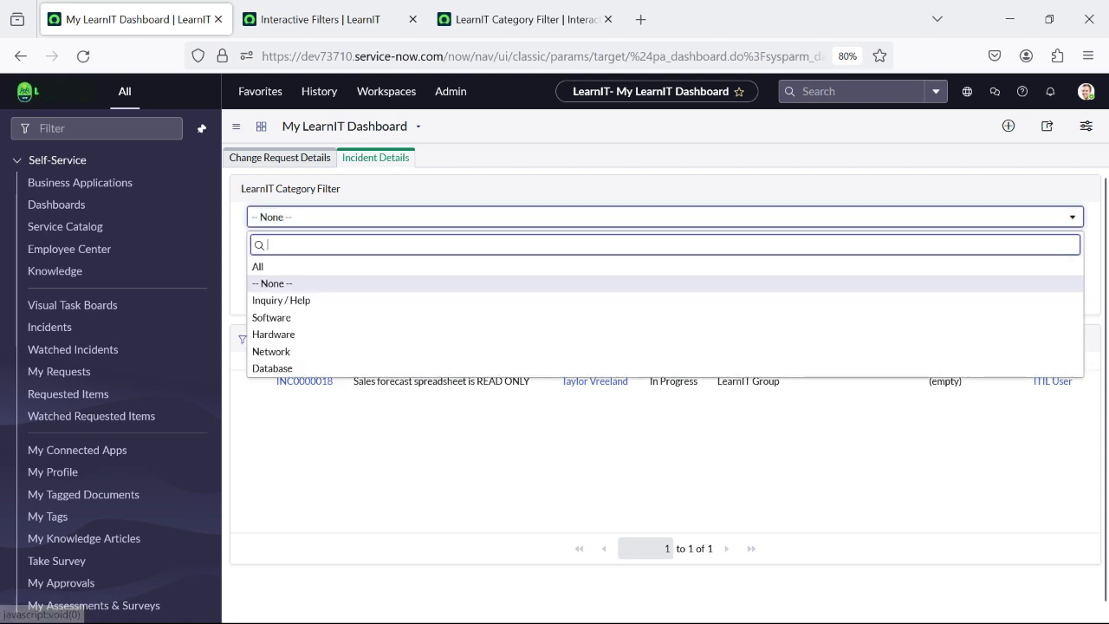
key("Escape")
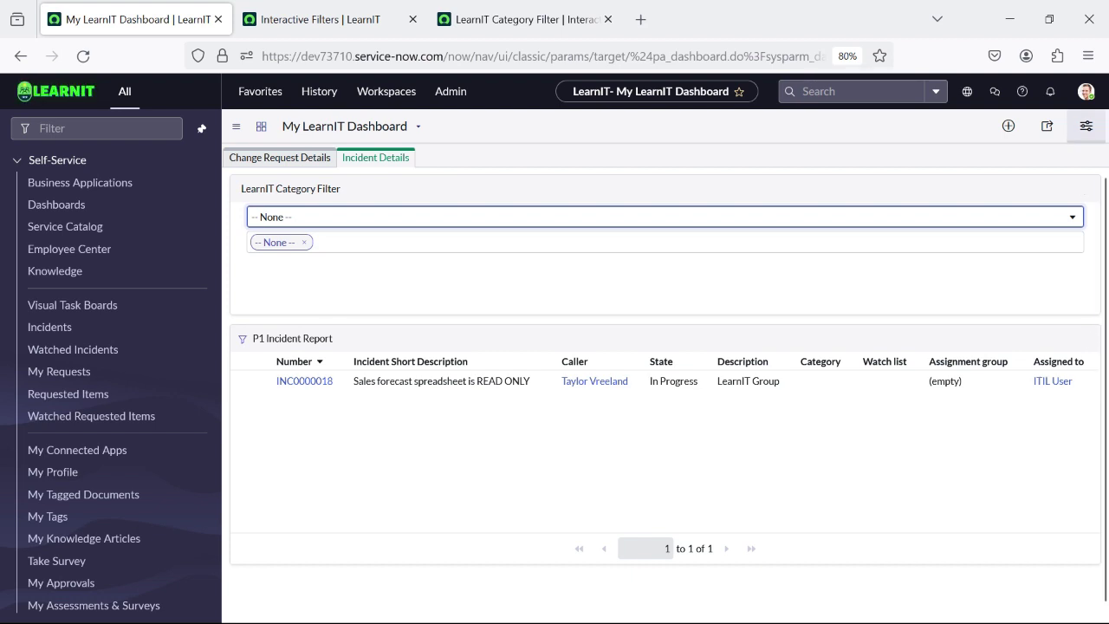
- Open the dashboard configuration and filter the P1 Incident Report to Software only, removing the -- None -- selection from LearnIT Category Filter
left_click(1086, 125)
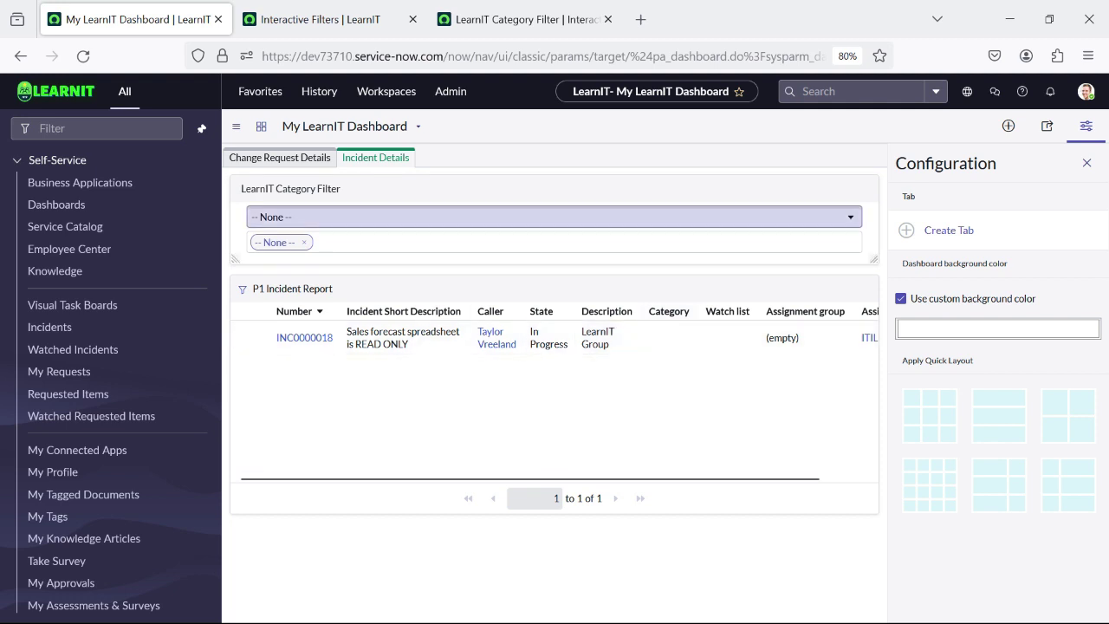
left_click(303, 217)
left_click(303, 317)
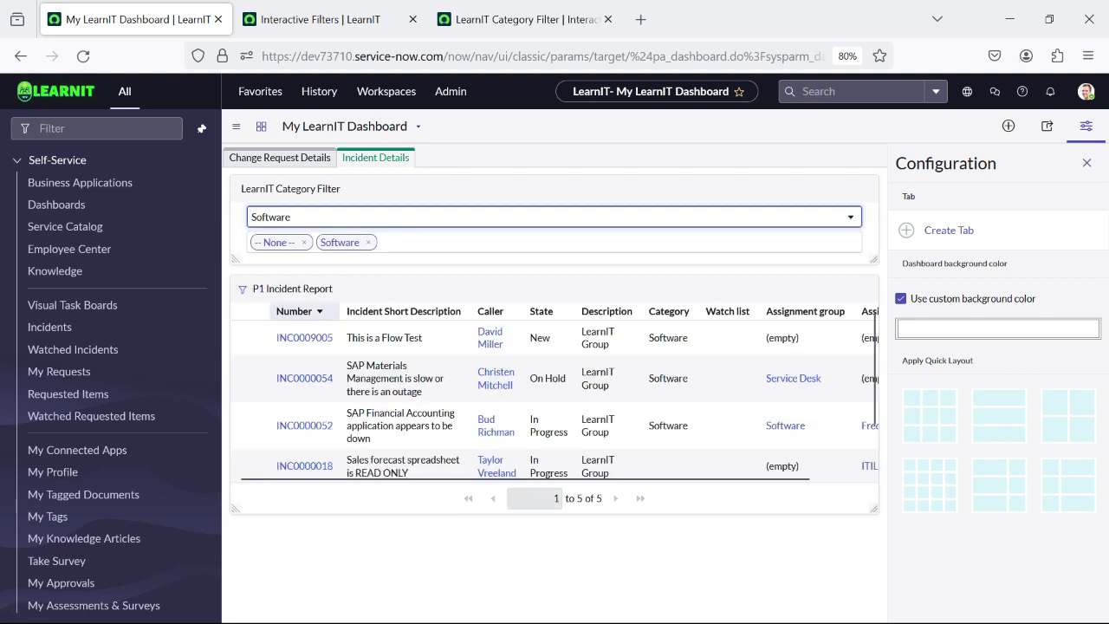
scroll(670, 407, "down", 1)
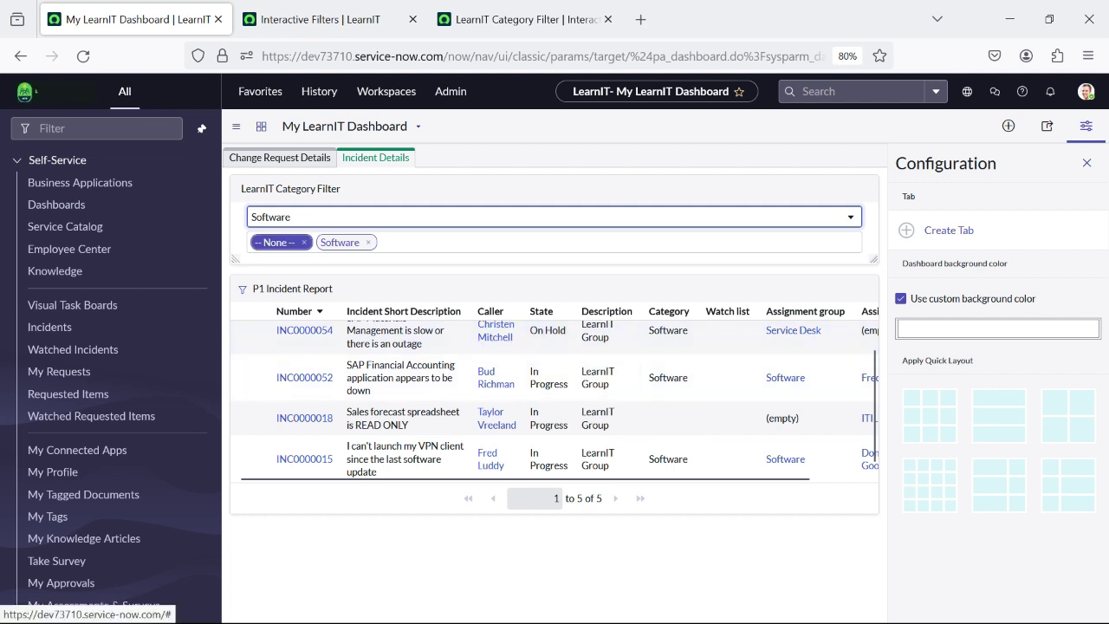
left_click(303, 242)
scroll(607, 368, "down", 1)
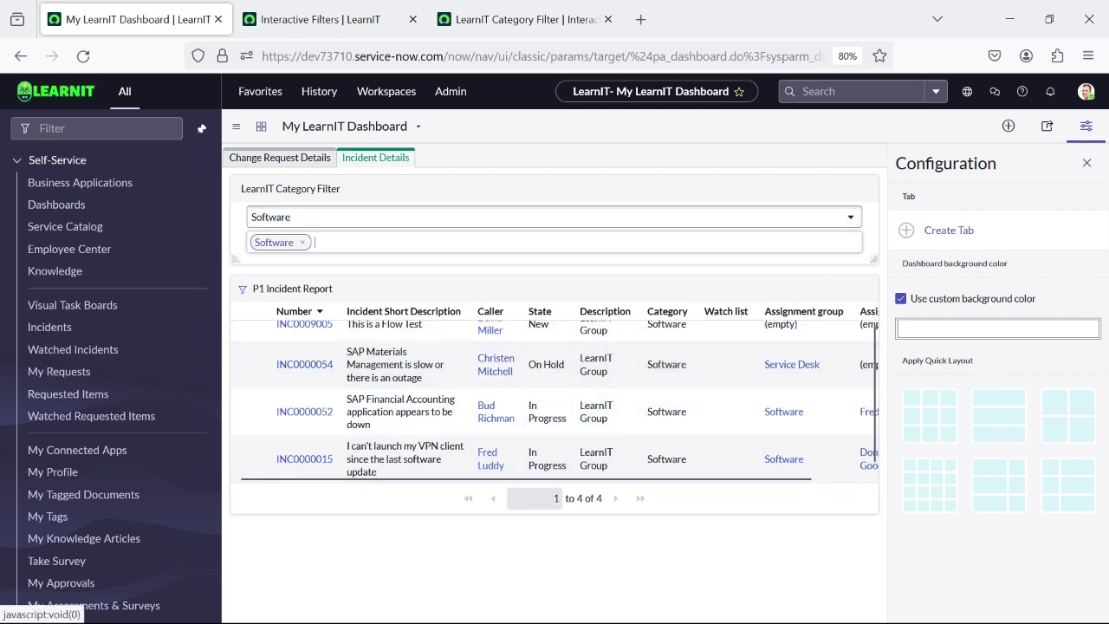
scroll(405, 412, "up", 1)
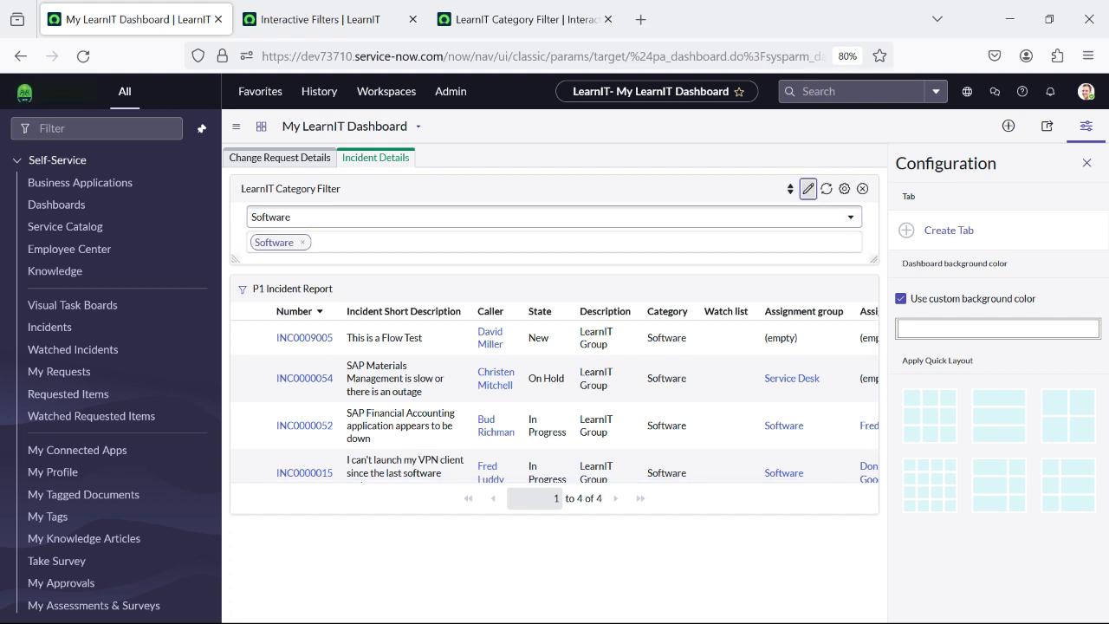
- Check the LearnIT Category Filter record and the widget interactivity settings of both the filter and the P1 Incident Report
left_click(845, 188)
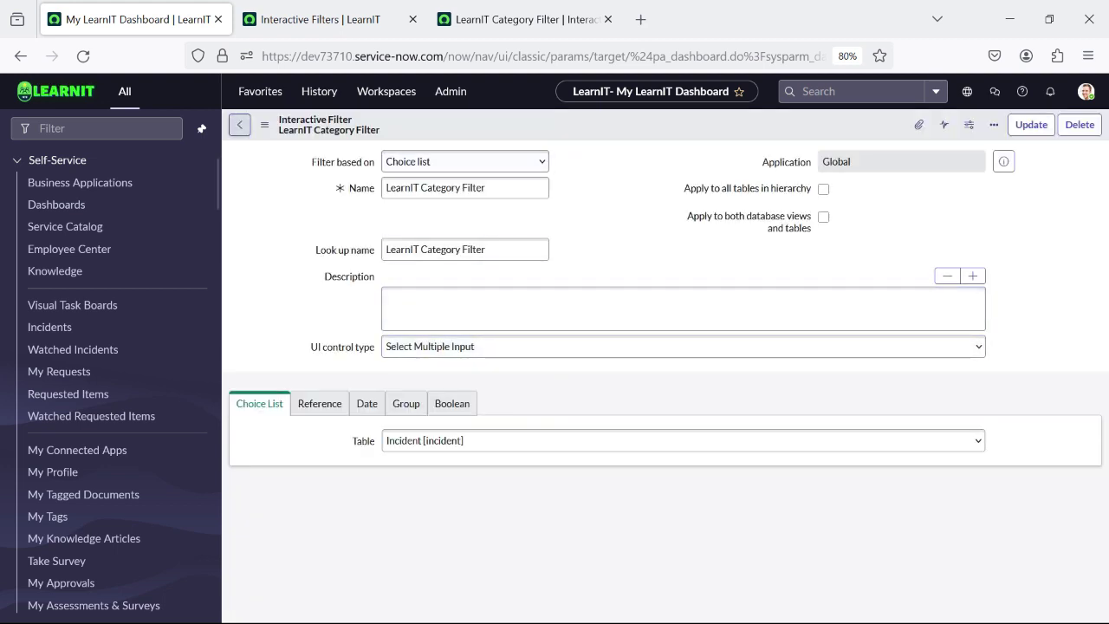
left_click(21, 55)
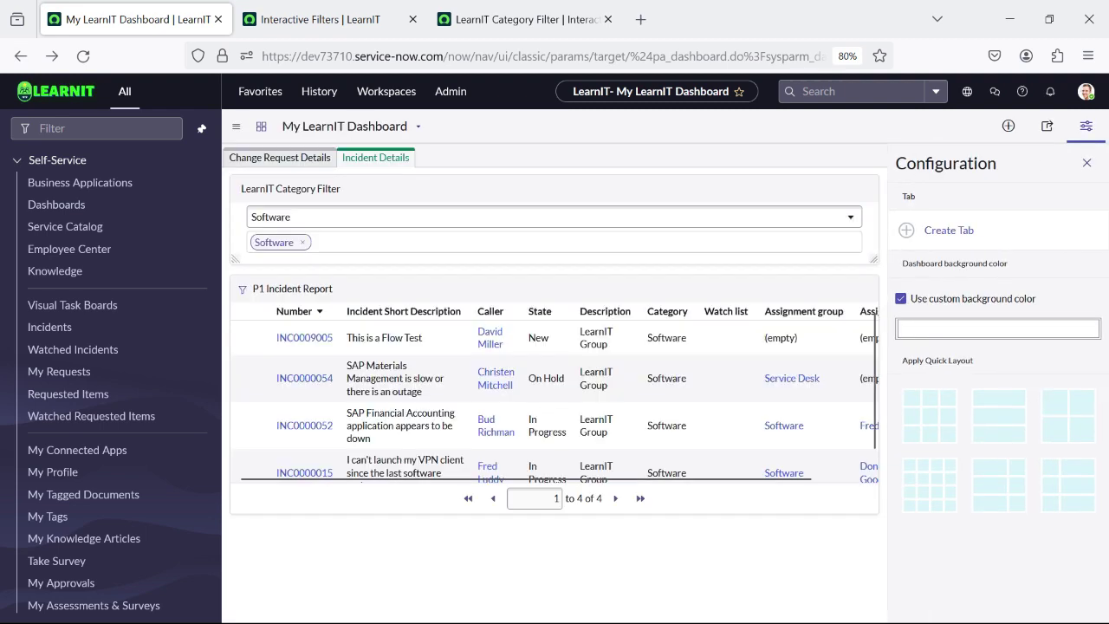
left_click(844, 189)
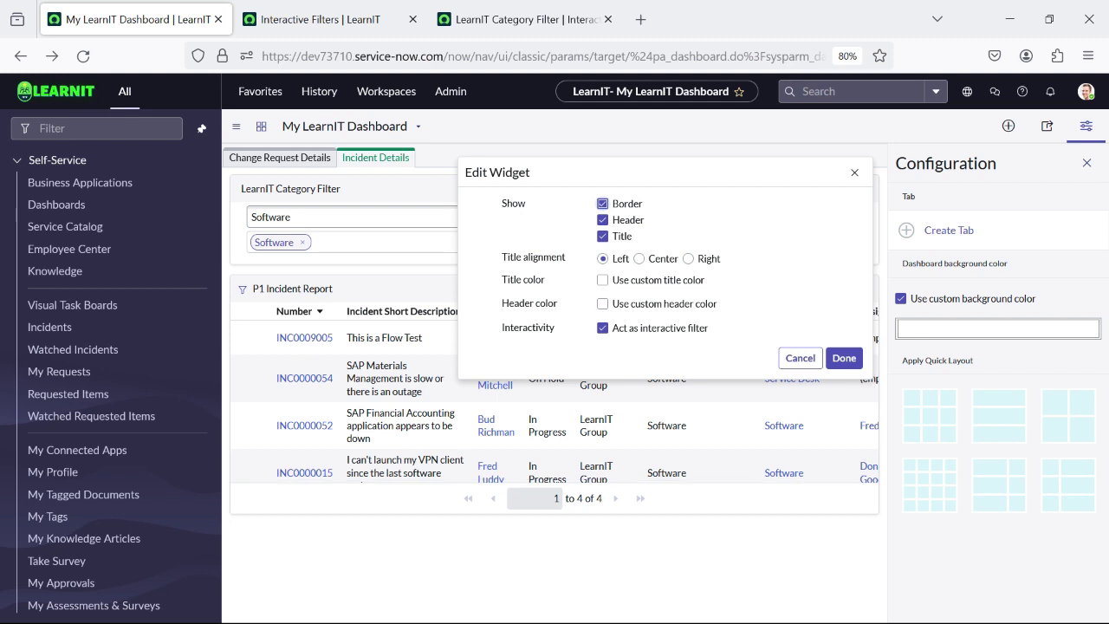
left_click(843, 357)
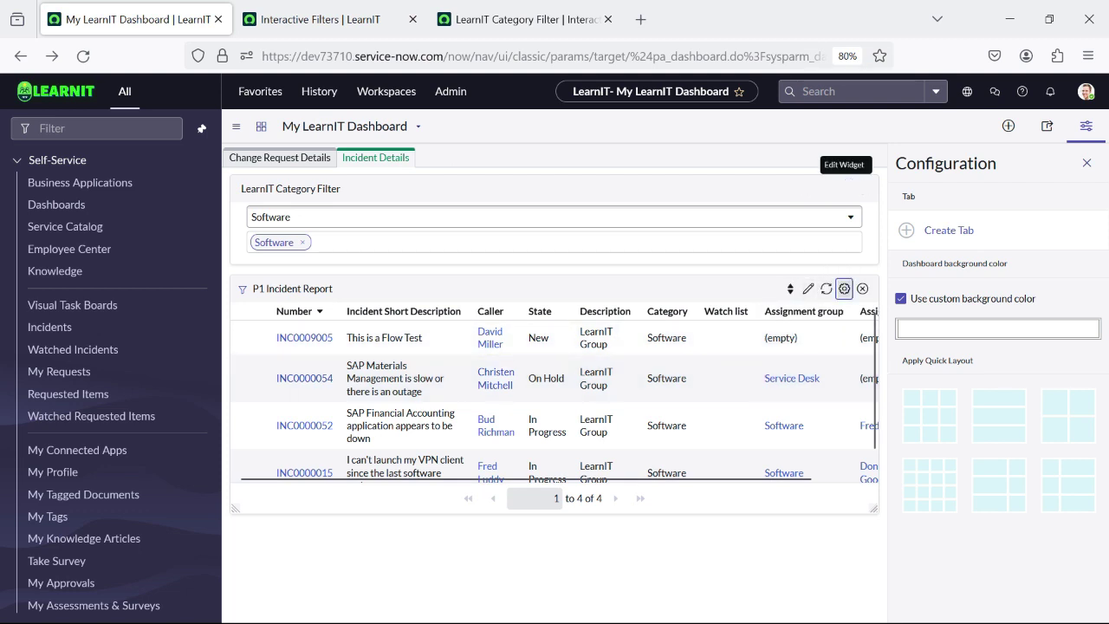
left_click(844, 288)
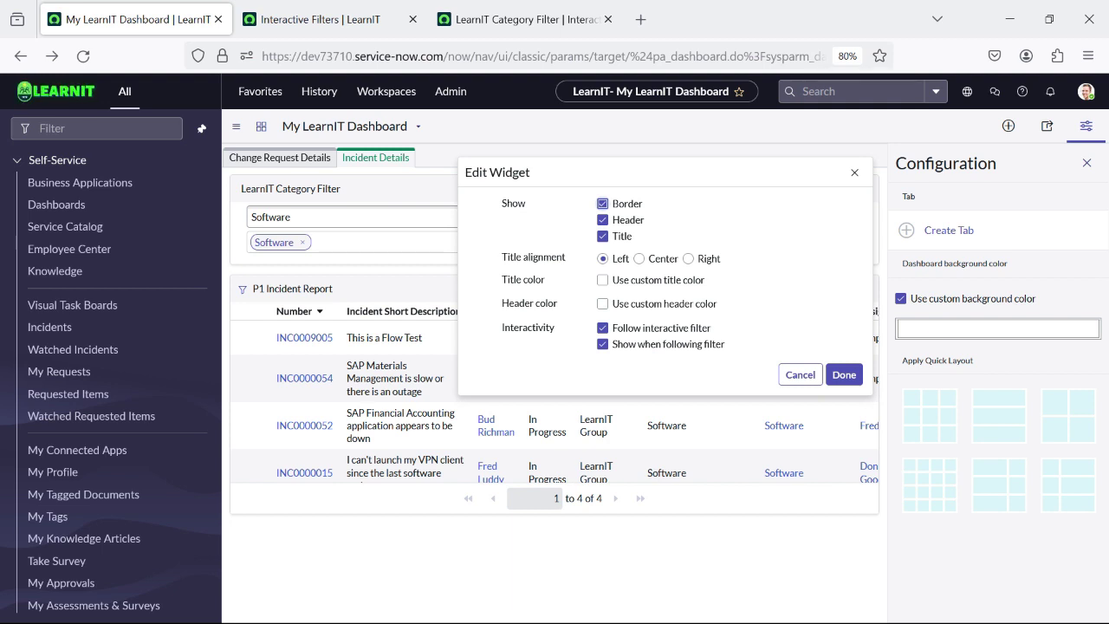
left_click(844, 374)
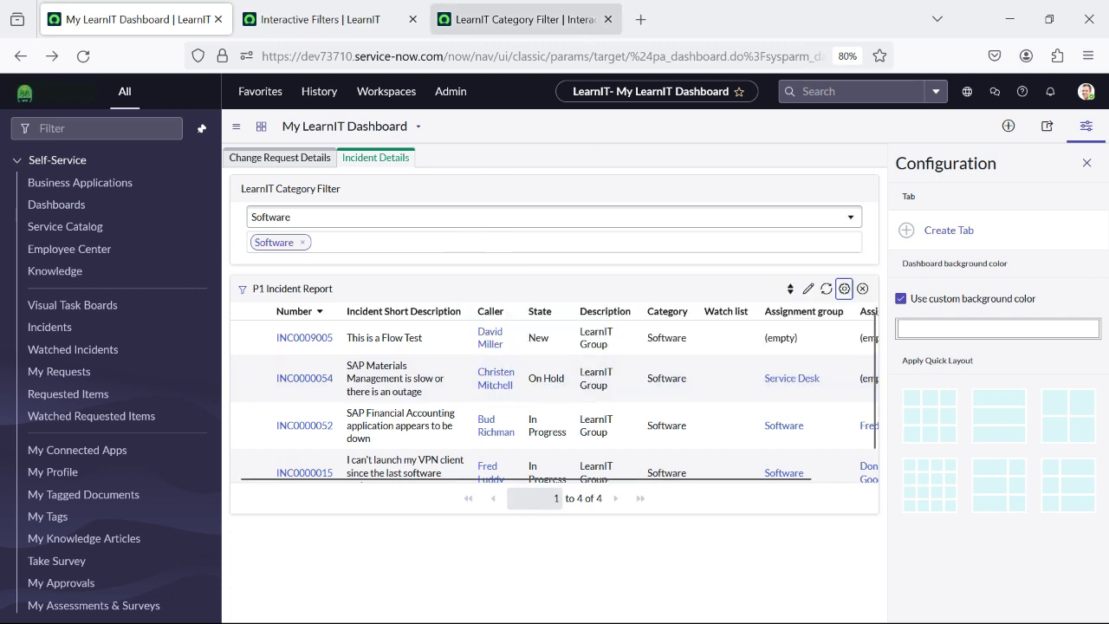
- Close the LearnIT Category Filter record and return to the Interactive Filters list
left_click(520, 19)
left_click(321, 19)
left_click(526, 19)
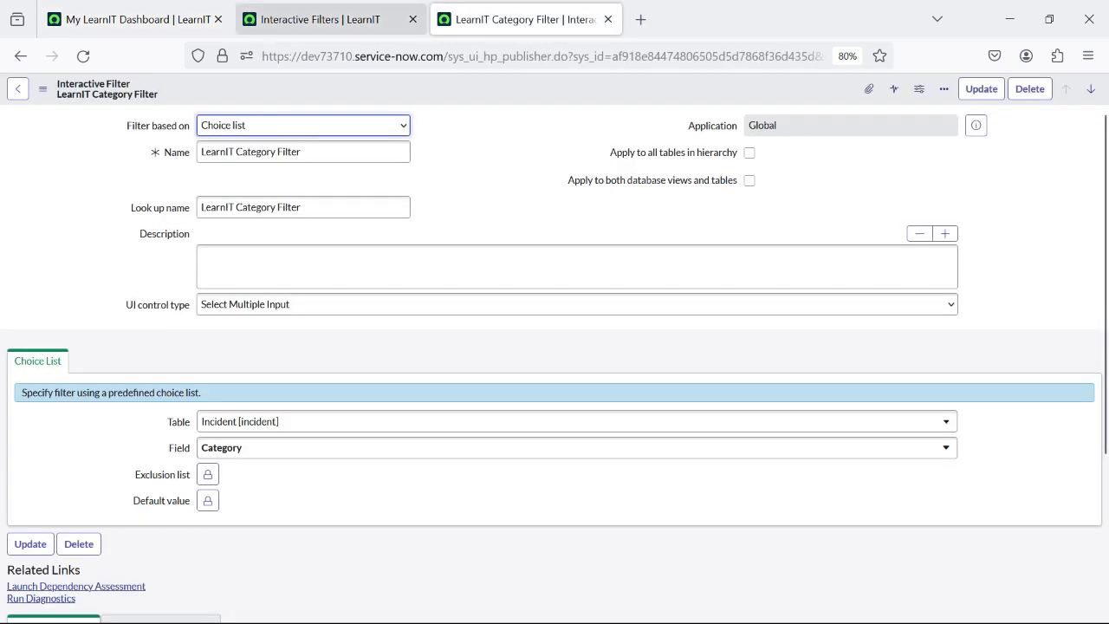
key("ctrl+Tab")
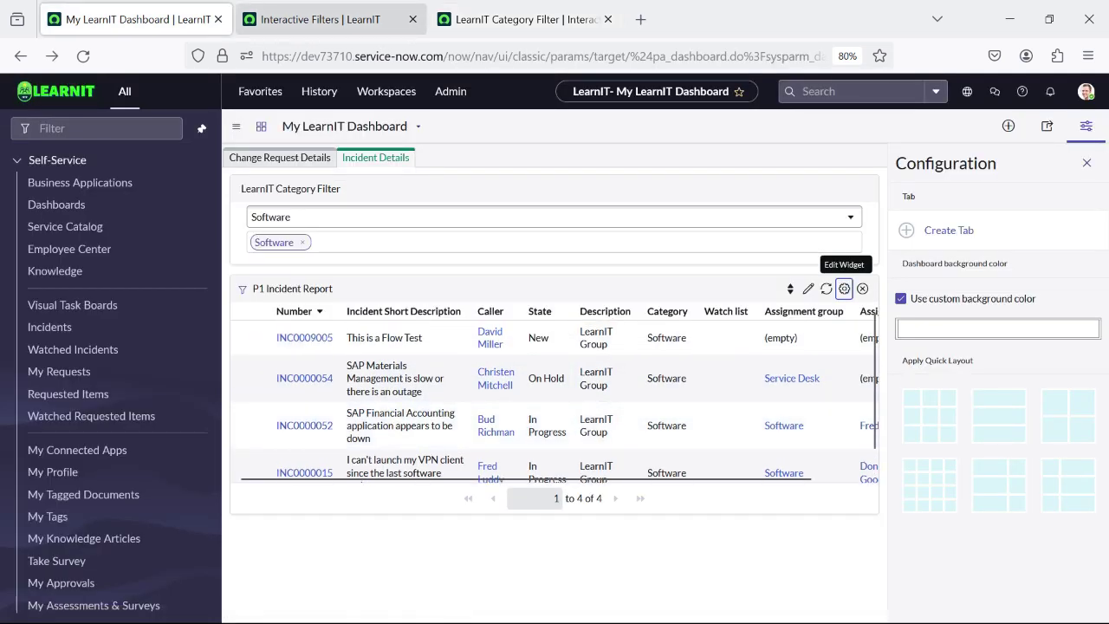
key("ctrl+Tab")
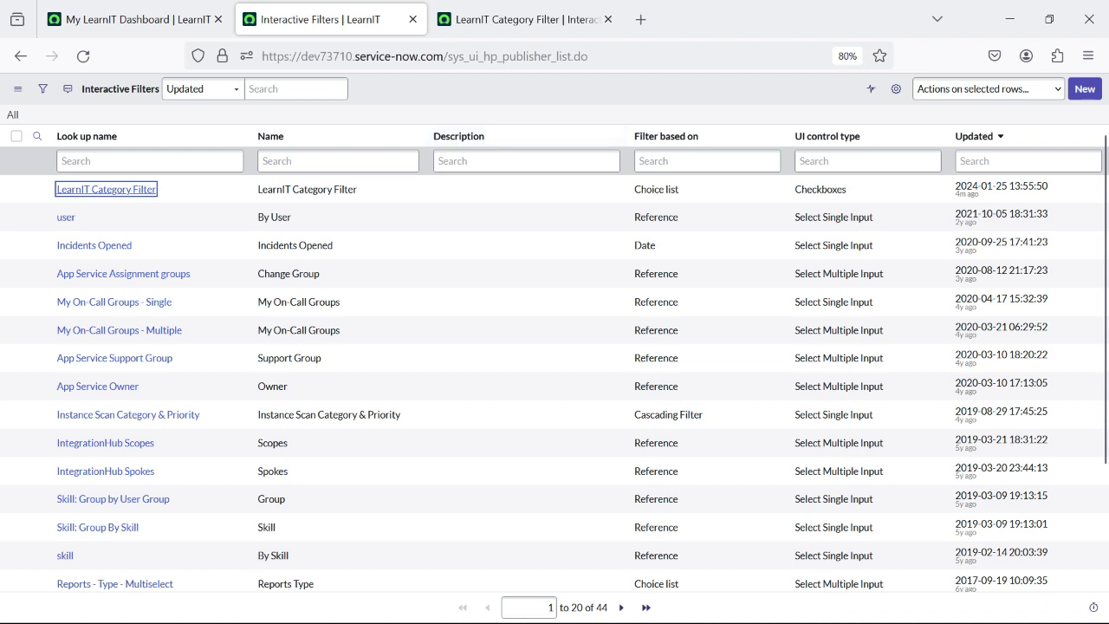
key("ctrl+Tab")
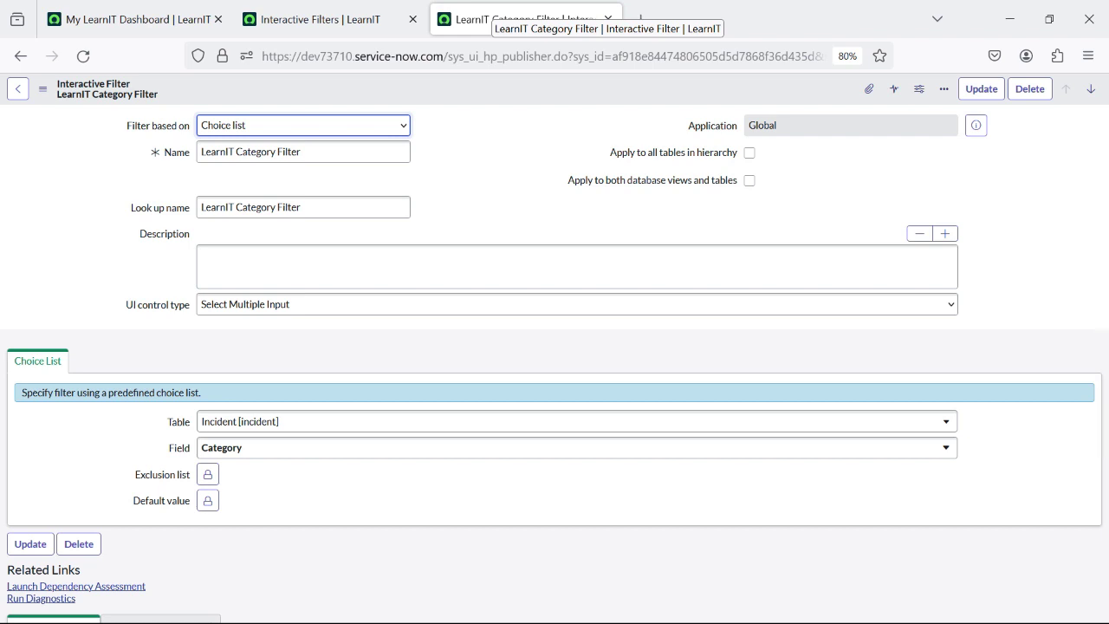
key("ctrl+w")
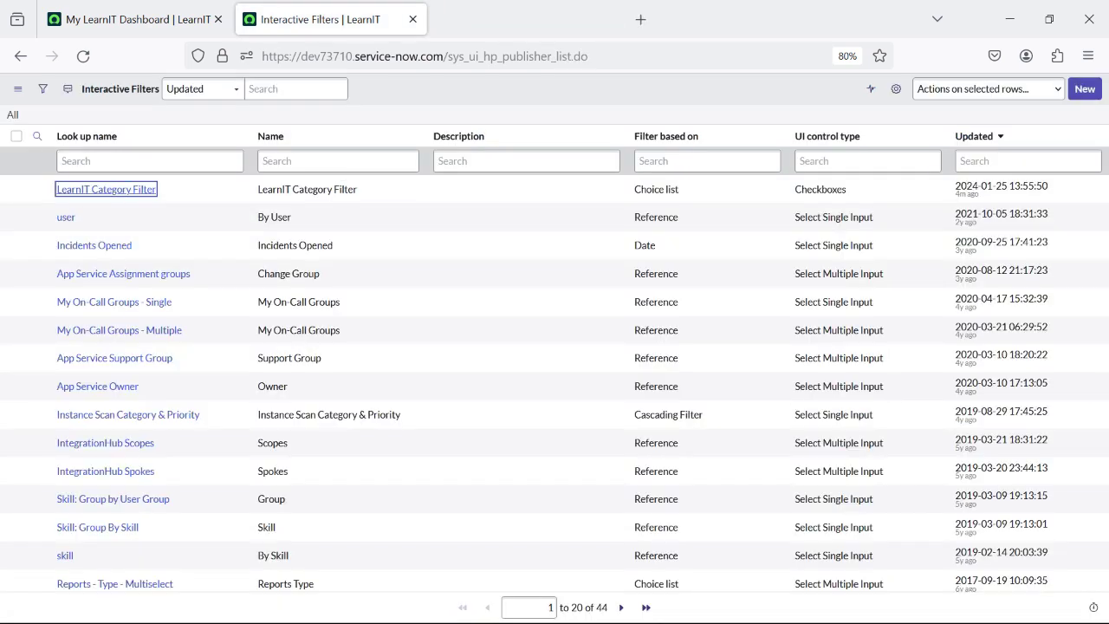
- Start a new interactive filter based on Reference, with LearnIT Assignment Group Filter as both its name and look up name
left_click(1084, 89)
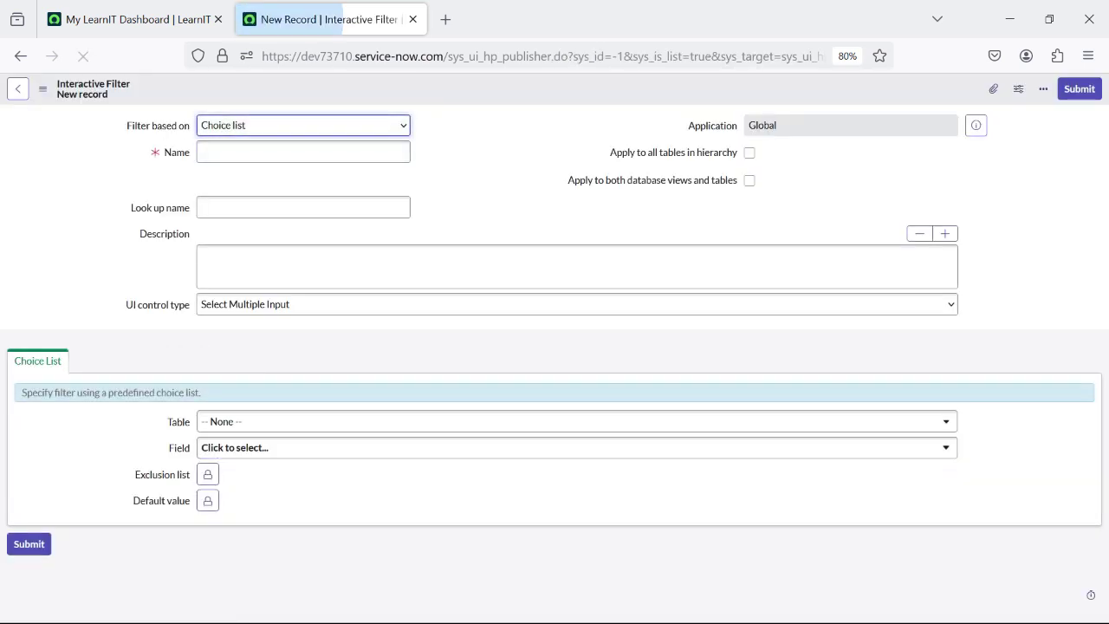
left_click(302, 124)
left_click(230, 183)
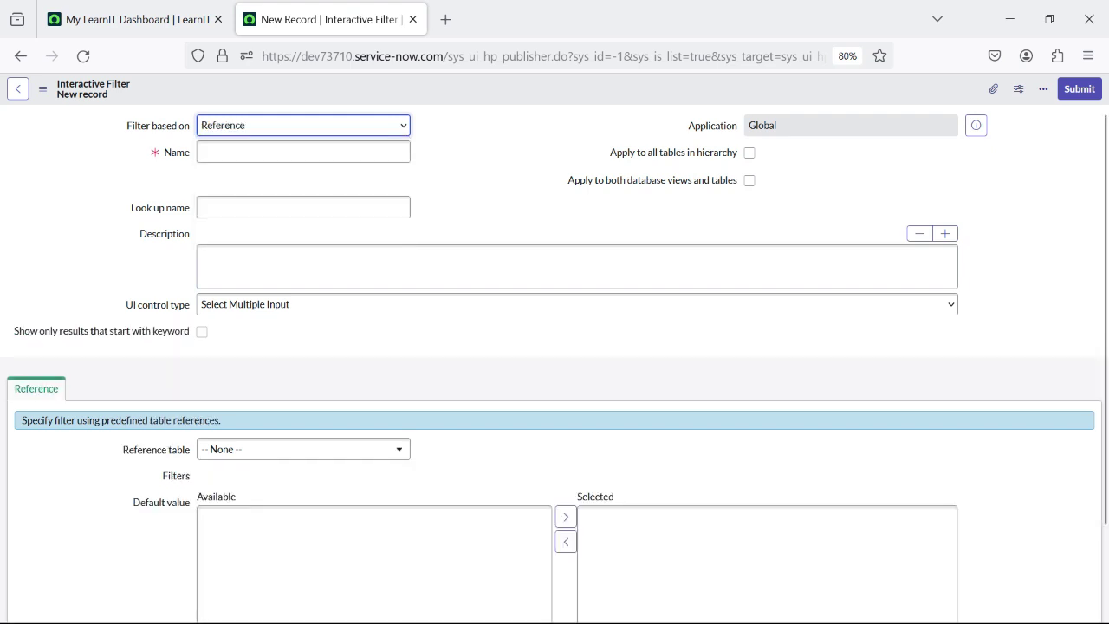
key("Tab")
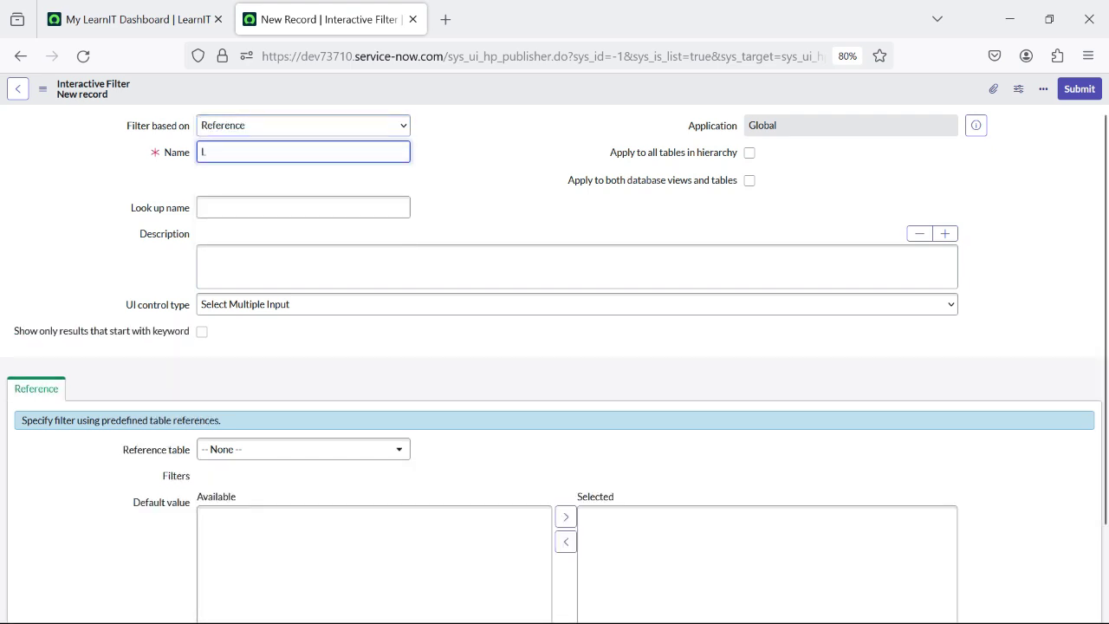
type("LearnIT Assignment Group Filter")
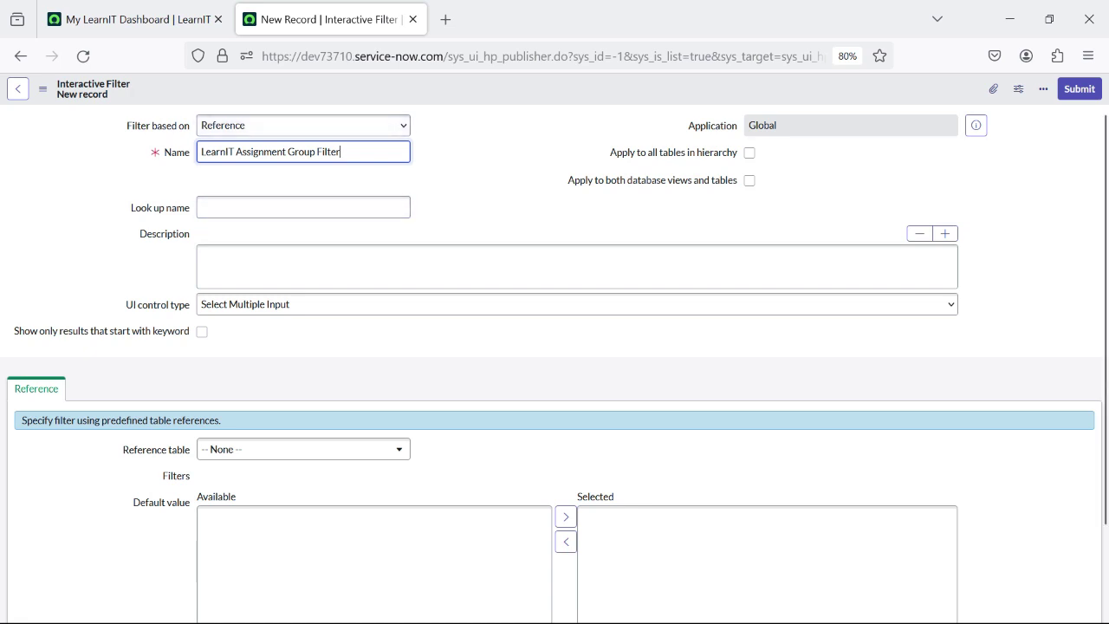
key("ctrl+a")
key("ctrl+c")
key("Tab")
key("ctrl+v")
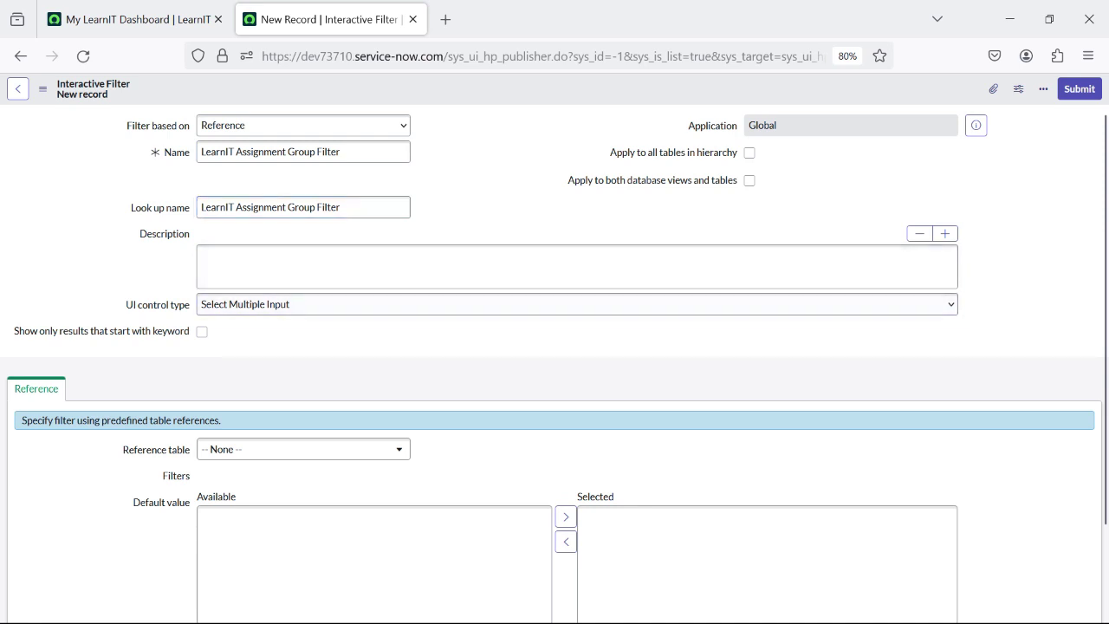
- Review the available UI control types for the new filter and keep Select Multiple Input
left_click(576, 304)
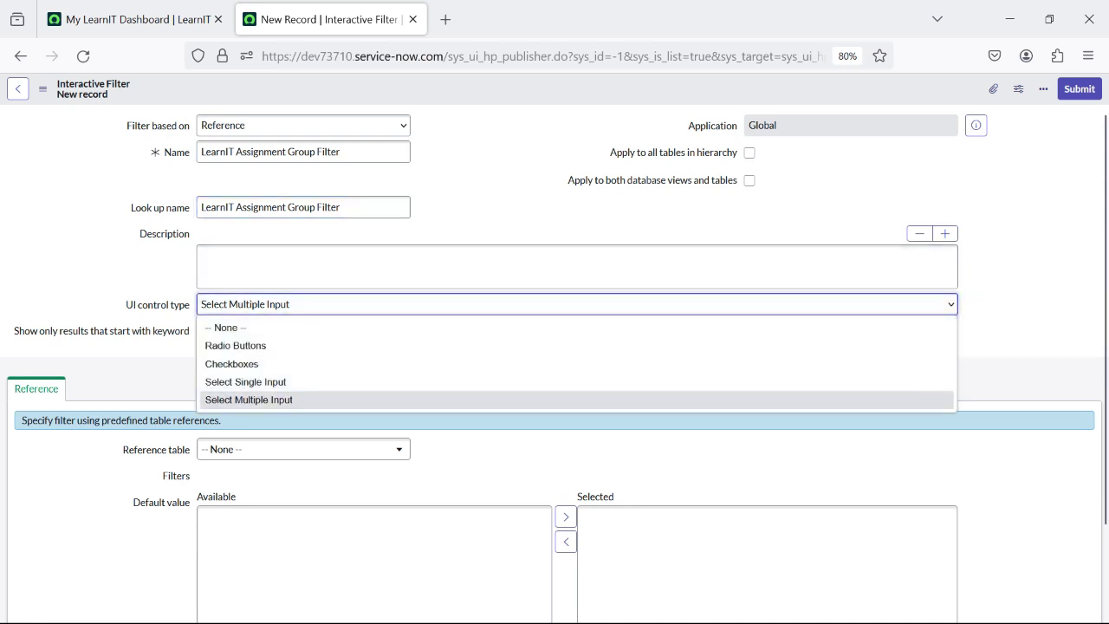
key("Up")
key("Up")
key("Up")
key("Down")
key("Down")
key("Down")
key("Up")
key("Up")
key("Up")
key("Up")
key("Down")
key("Down")
key("Down")
key("Up")
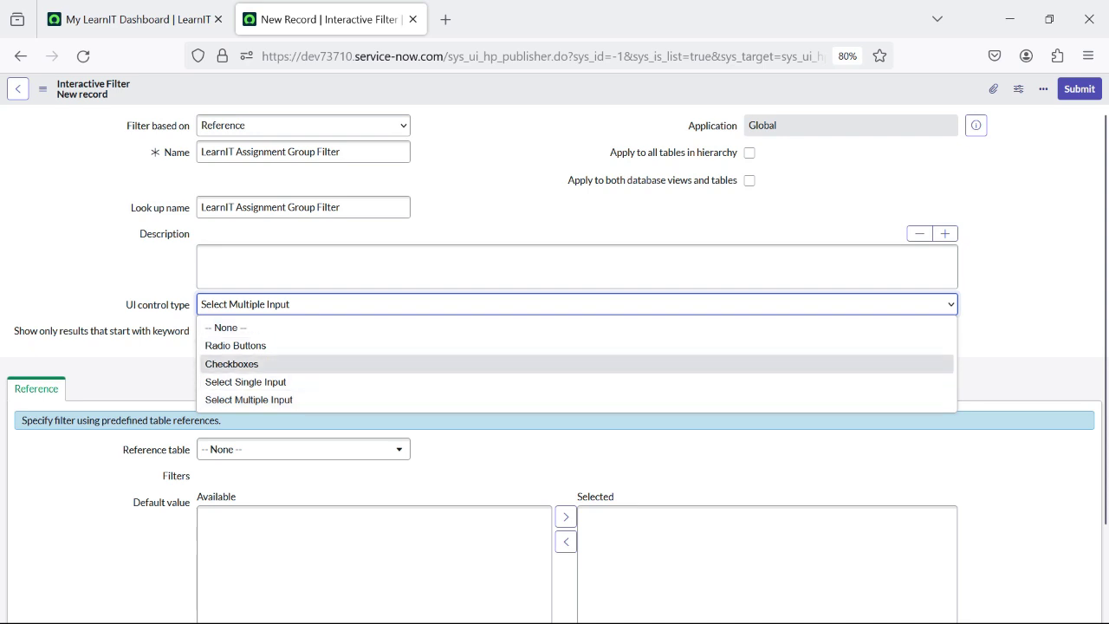
key("Down")
key("Down")
key("Return")
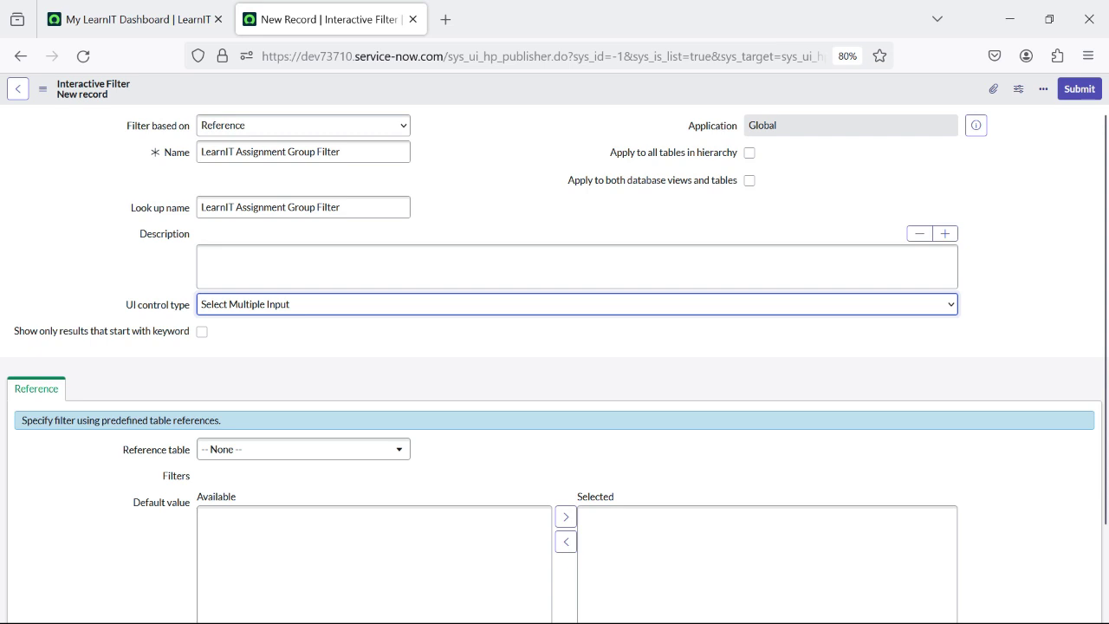
- Set the new filter's reference table to Group [sys_user_group]
scroll(554, 363, "down", 2)
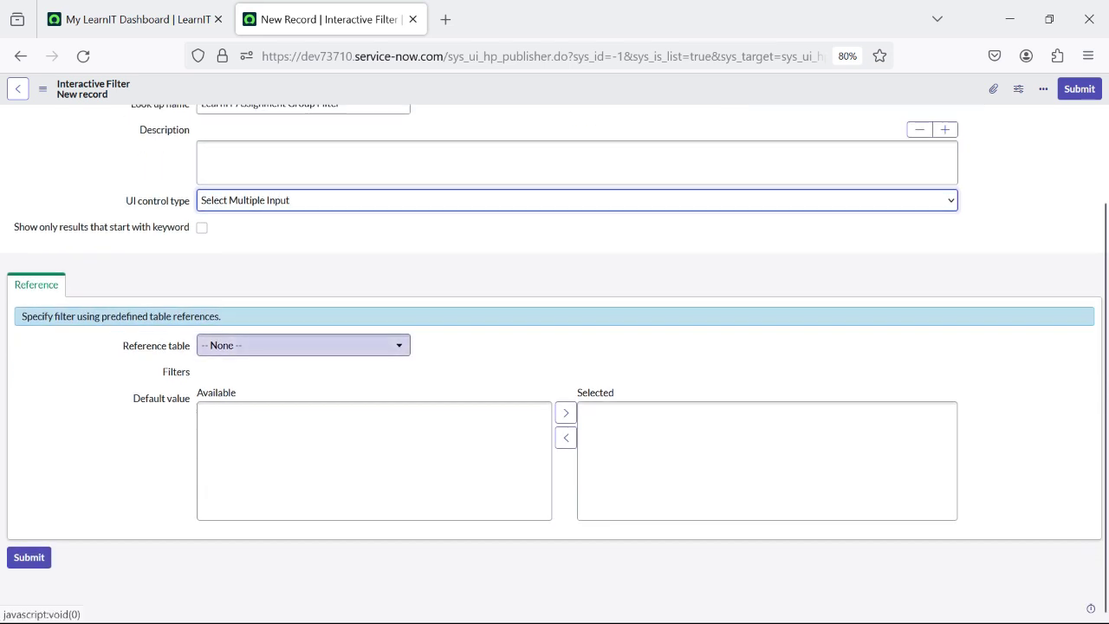
left_click(302, 345)
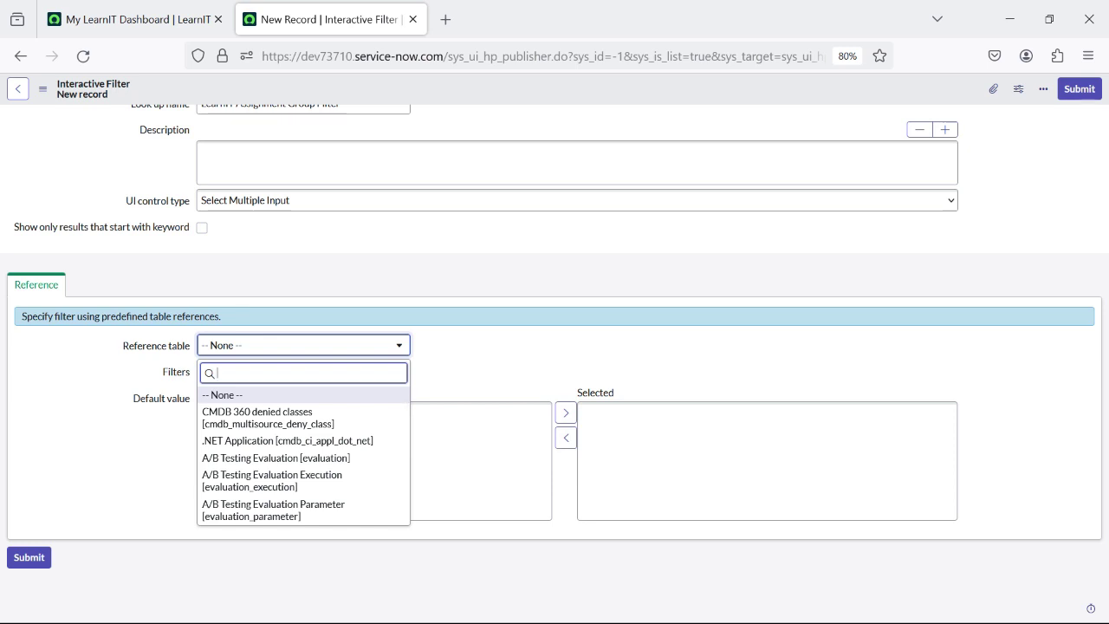
key("Down")
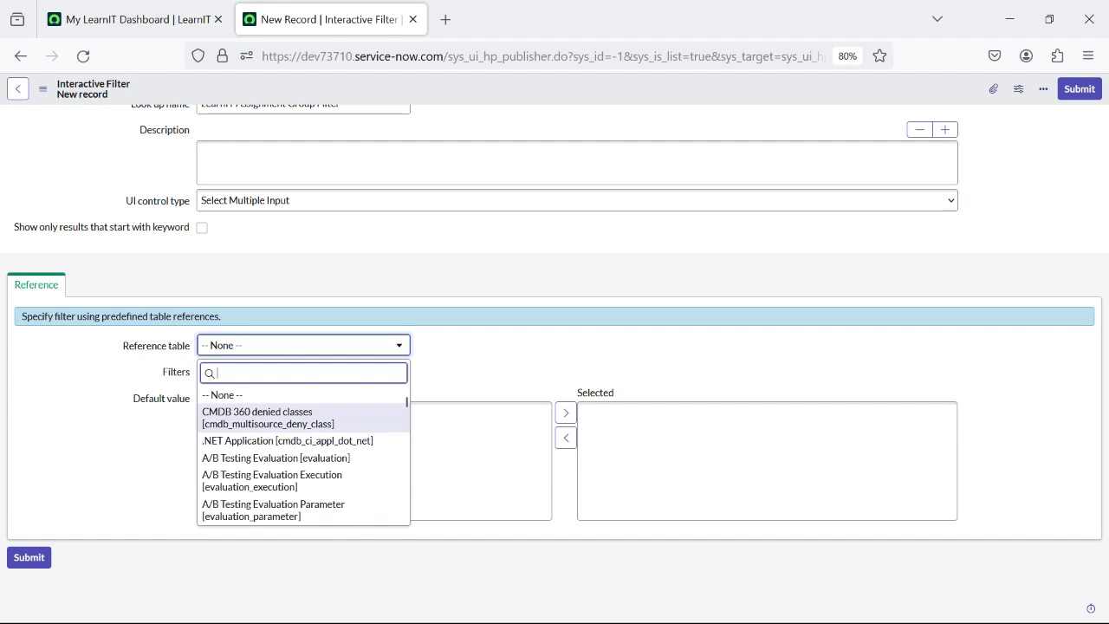
type("gro")
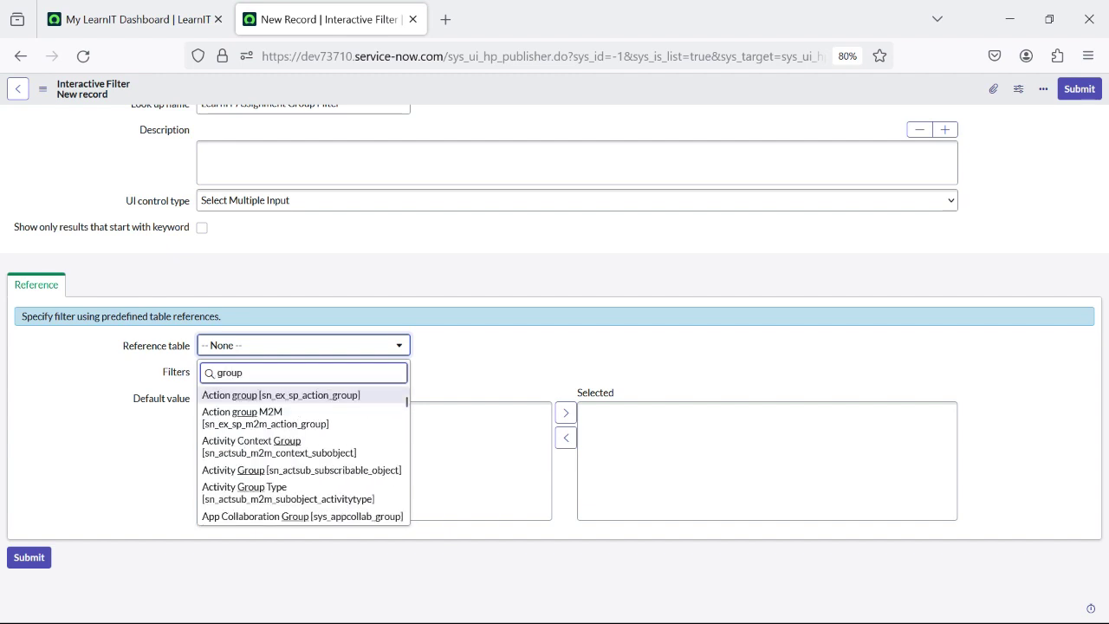
type("up")
key("Down")
key("Up")
type("sys_user")
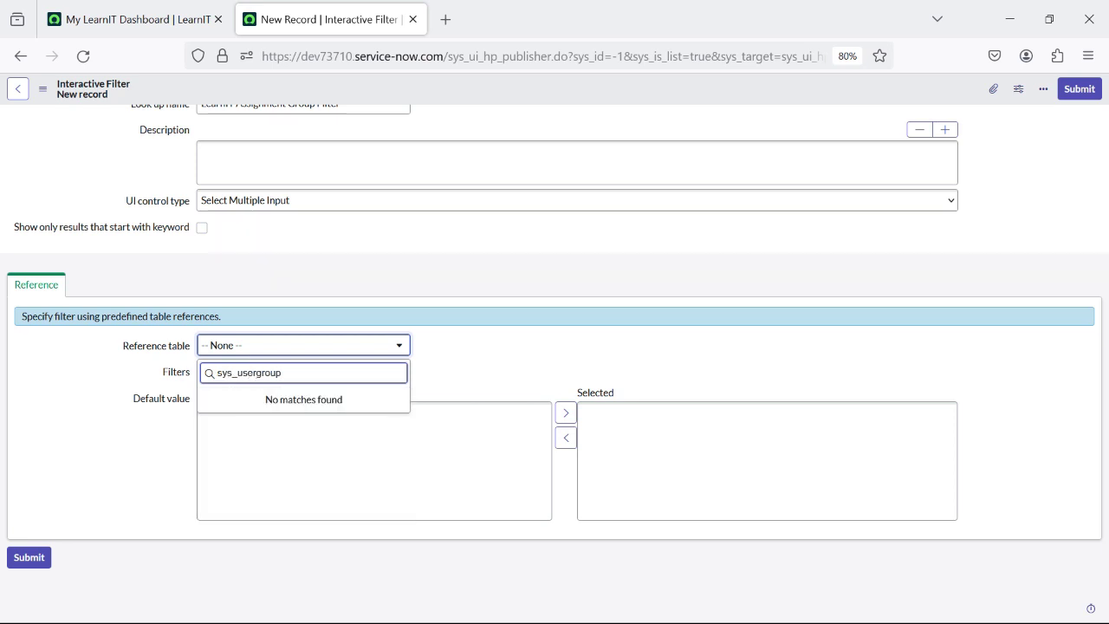
type("_")
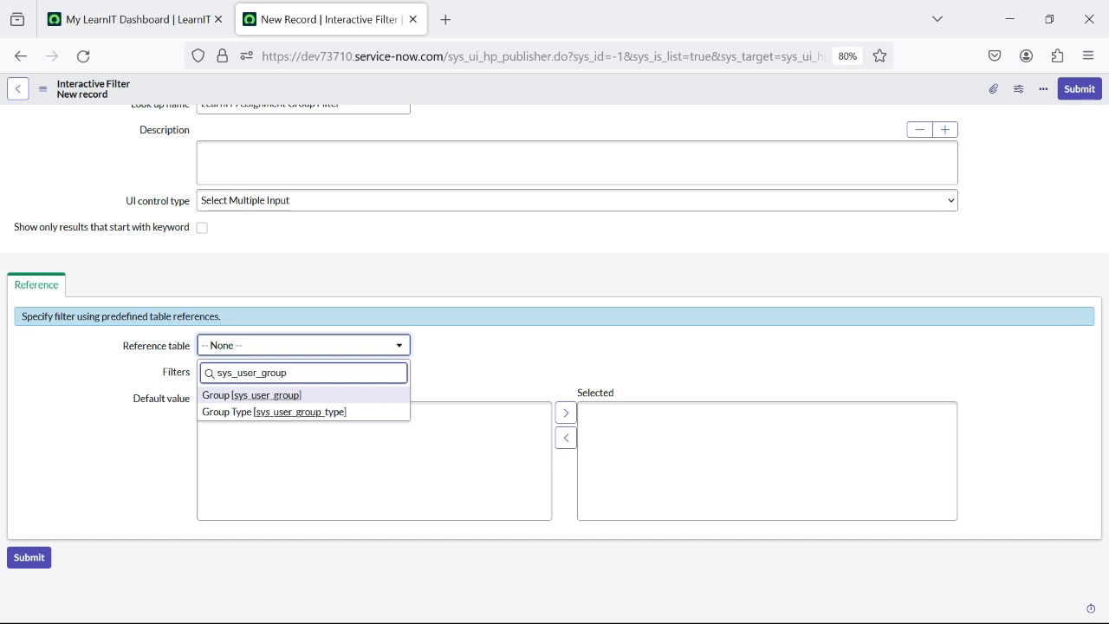
key("Return")
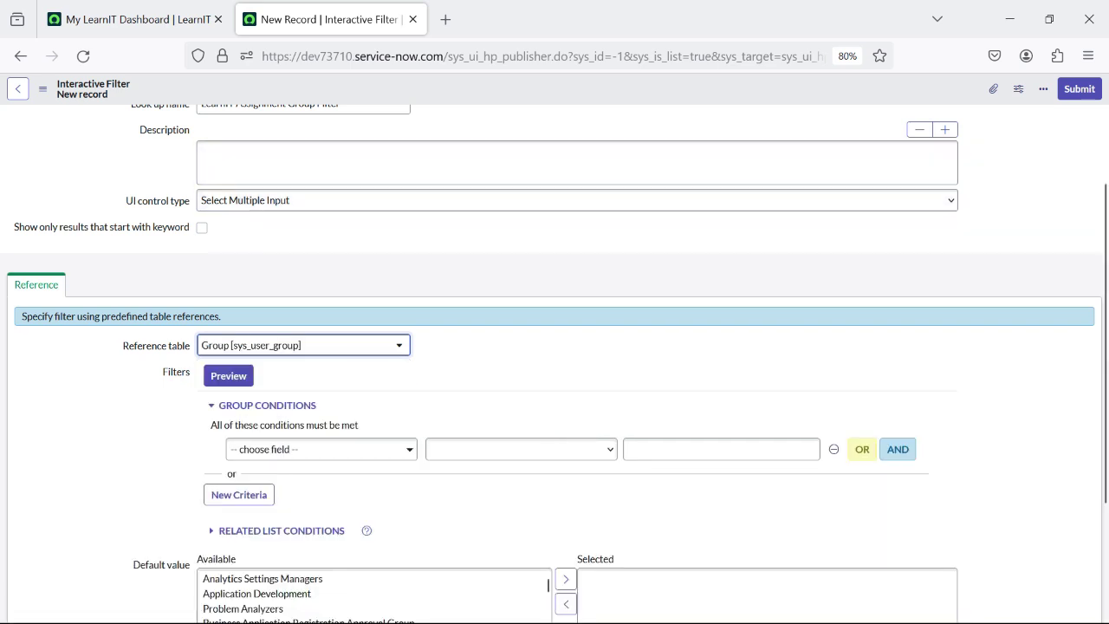
- Review the group conditions and default value settings, and save the new LearnIT Assignment Group Filter record without leaving it
scroll(554, 364, "down", 2)
scroll(555, 363, "up", 3)
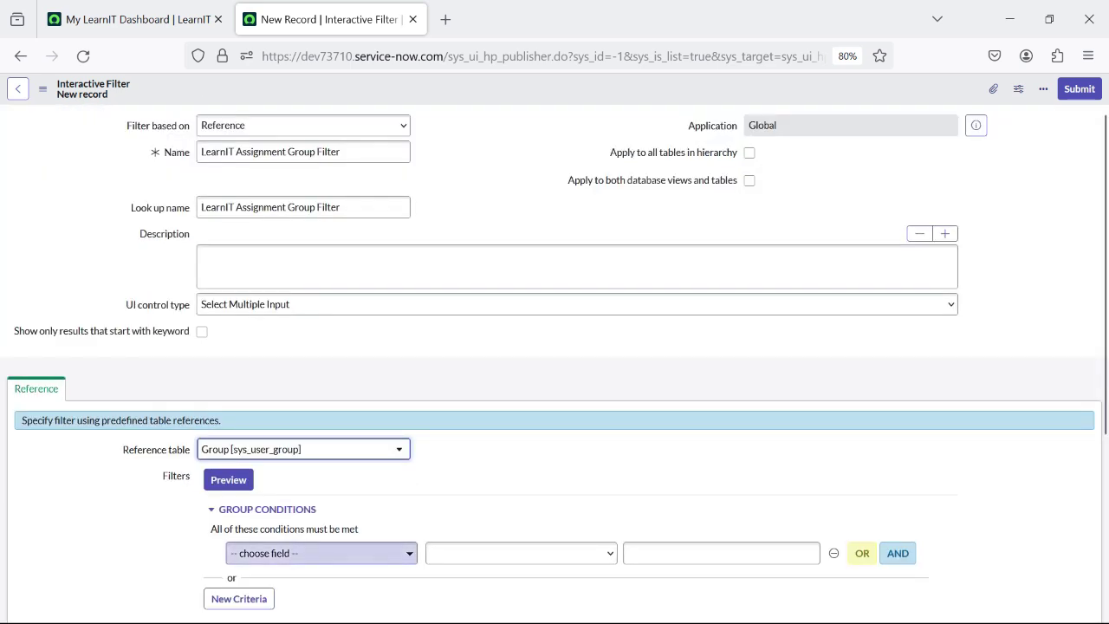
scroll(321, 553, "down", 3)
scroll(320, 553, "up", 3)
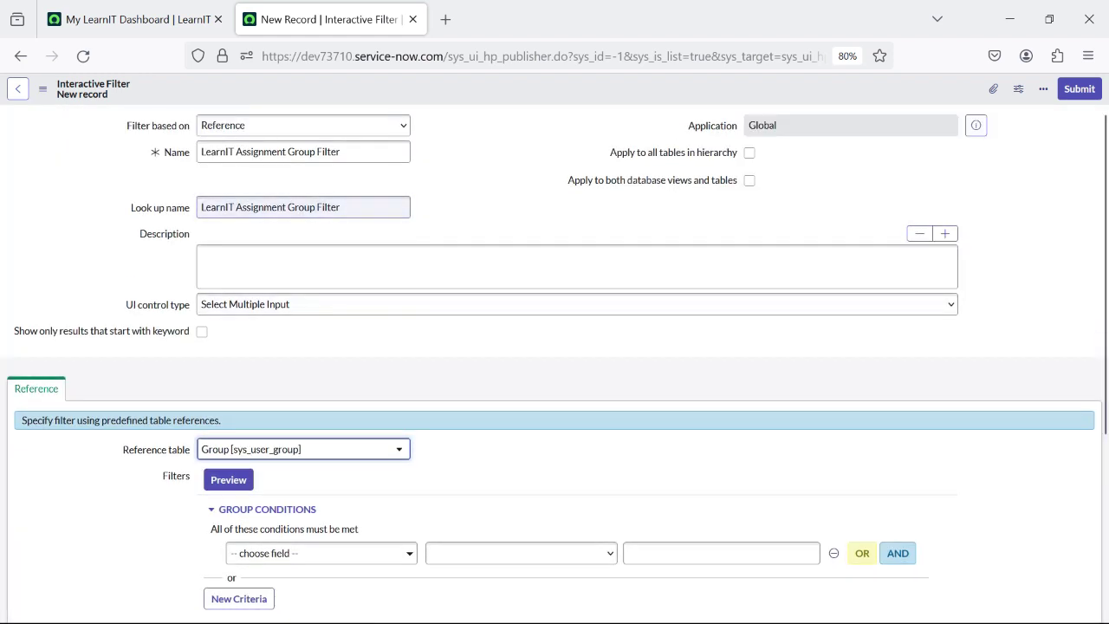
right_click(506, 91)
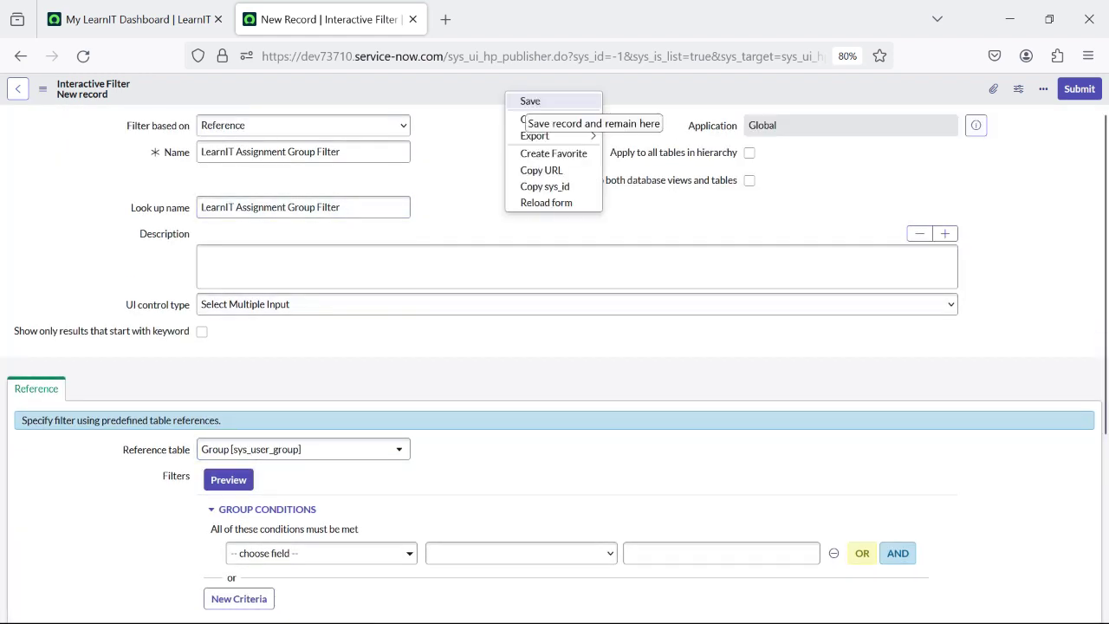
scroll(564, 116, "down", 3)
key("Escape")
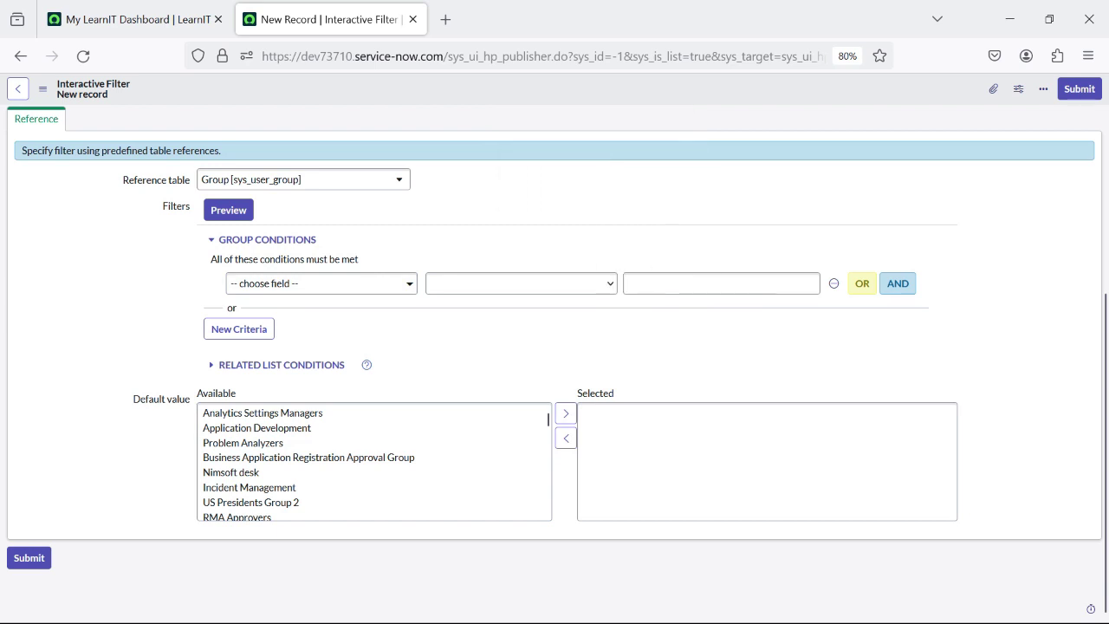
right_click(481, 90)
left_click(503, 96)
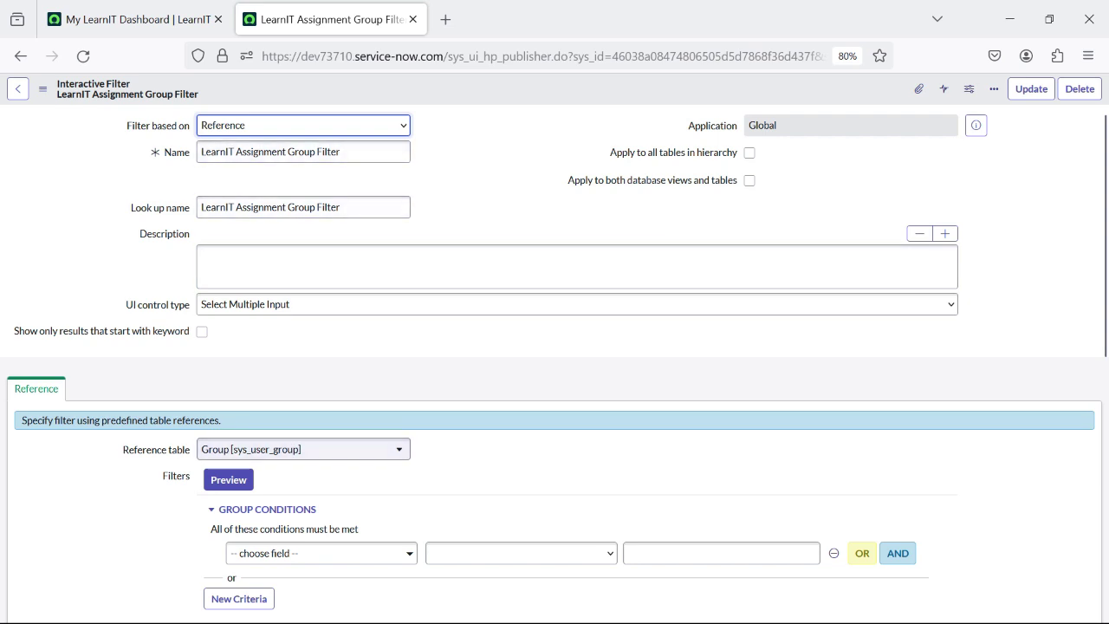
- Show the Interactive Filter References related list of the LearnIT Assignment Group Filter record
scroll(554, 363, "down", 4)
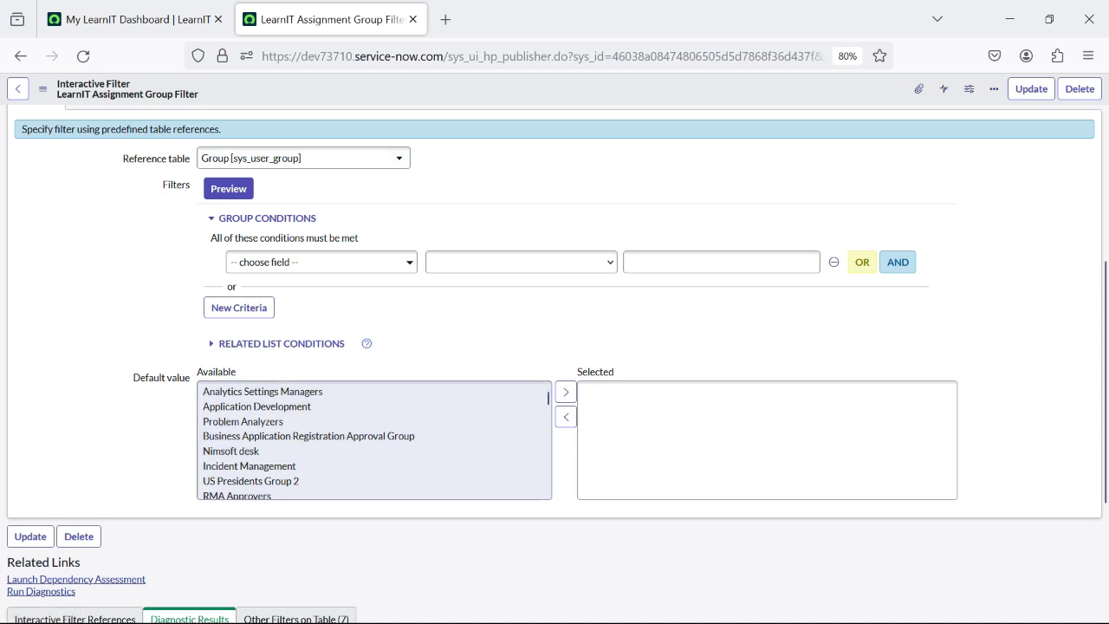
scroll(554, 347, "down", 3)
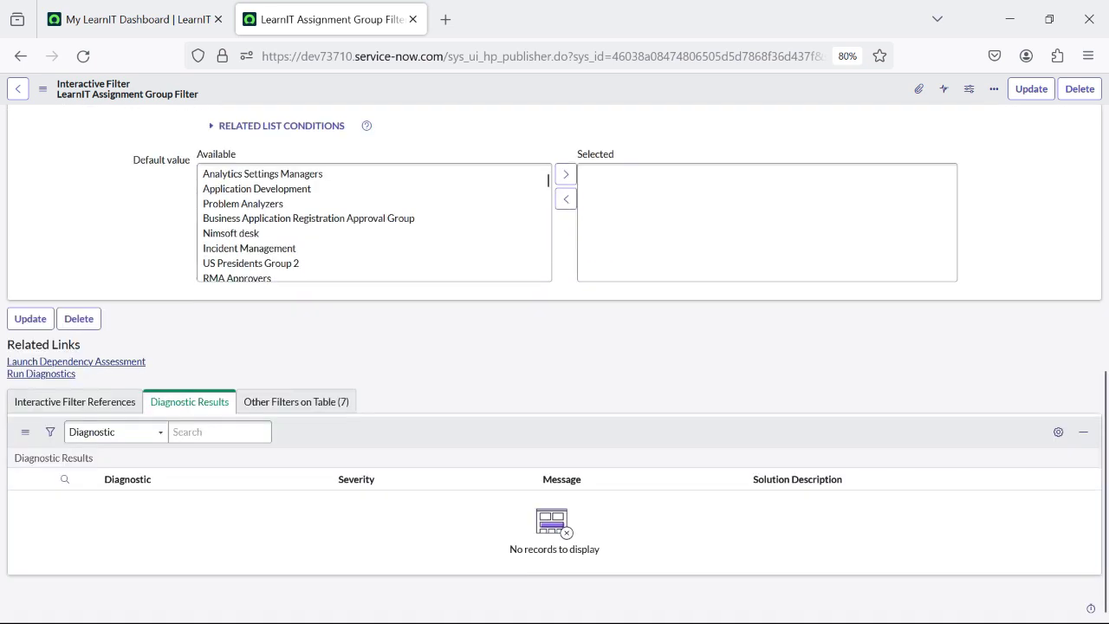
left_click(75, 401)
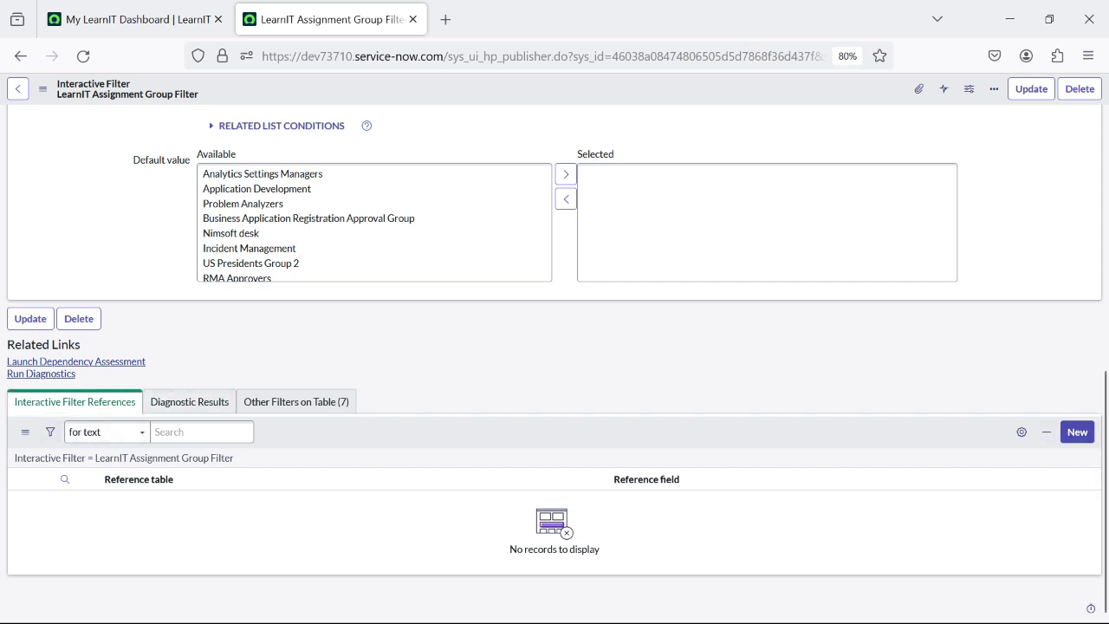
scroll(554, 364, "up", 7)
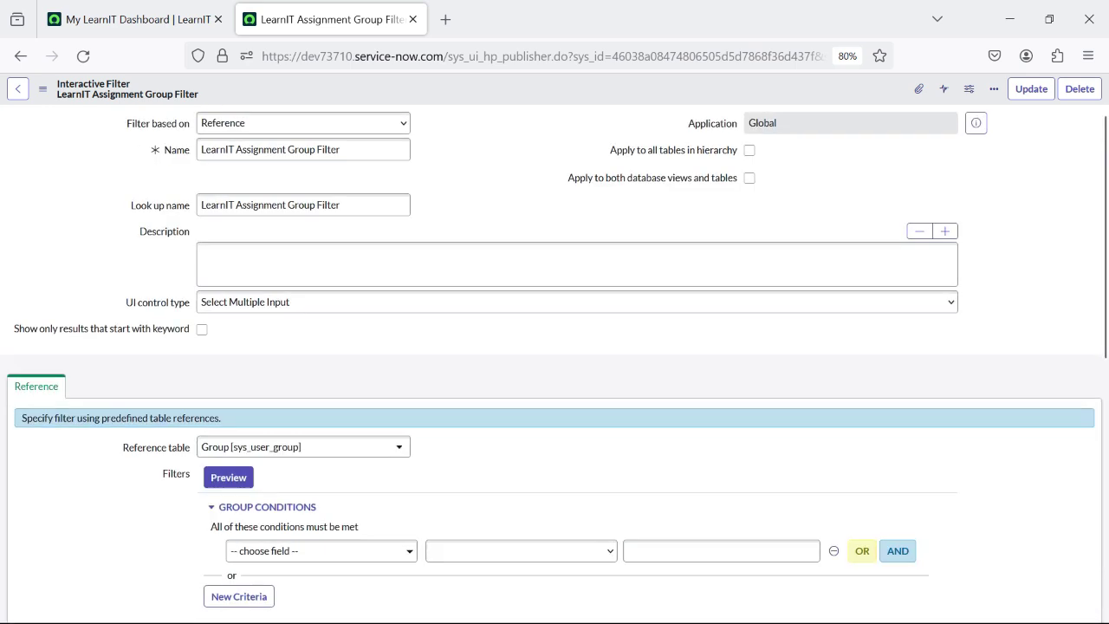
scroll(554, 364, "down", 6)
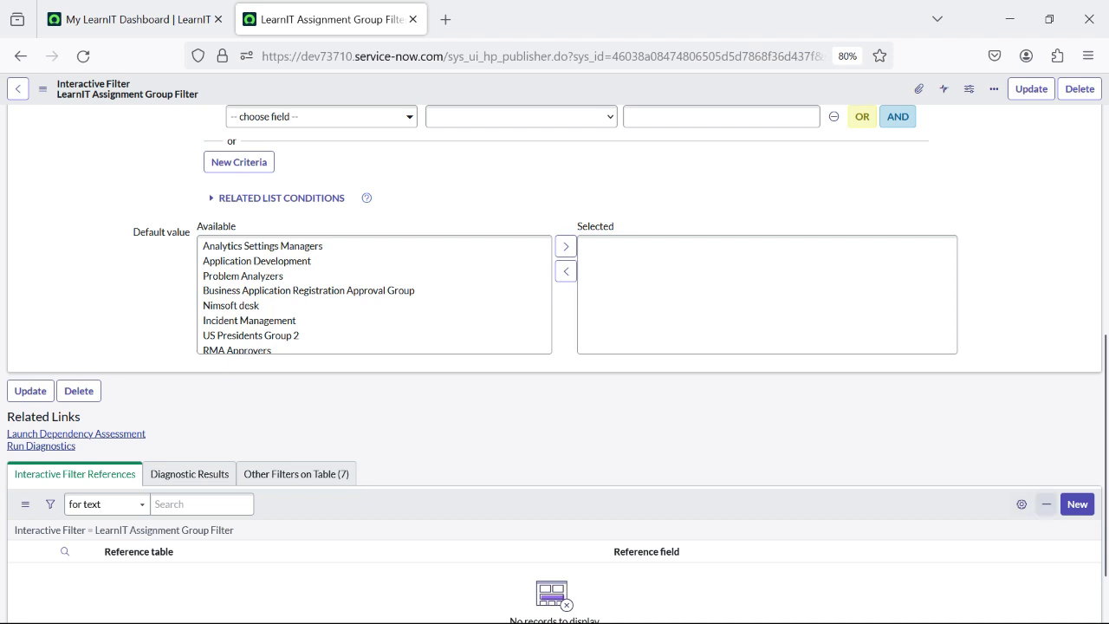
- Start a new interactive filter reference for the LearnIT Assignment Group Filter and set its reference table to Incident [incident]
left_click(1077, 504)
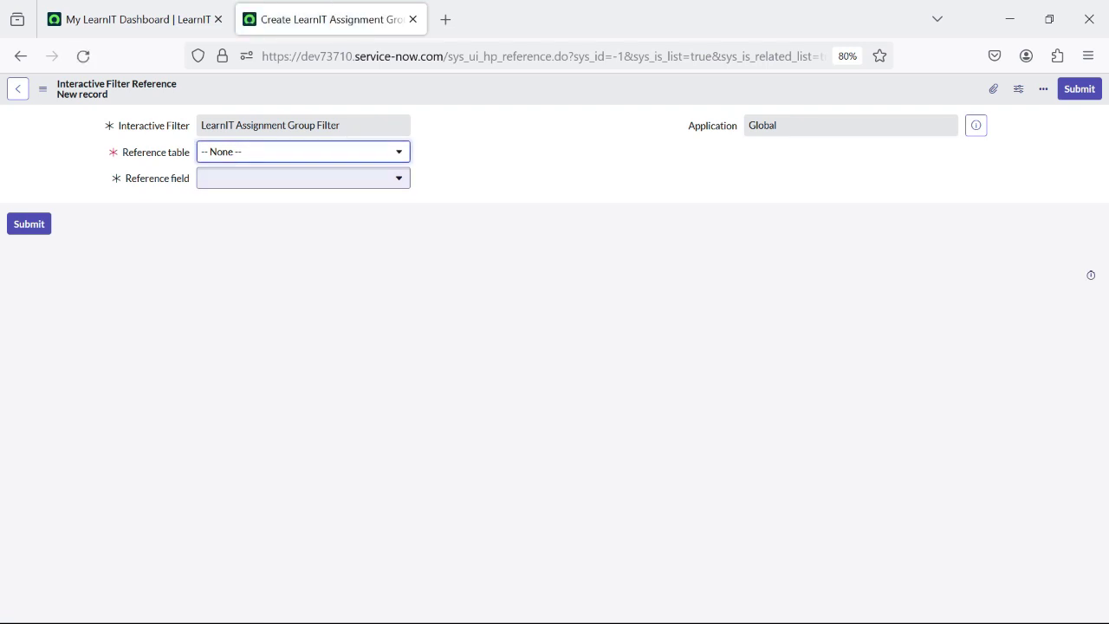
left_click(303, 152)
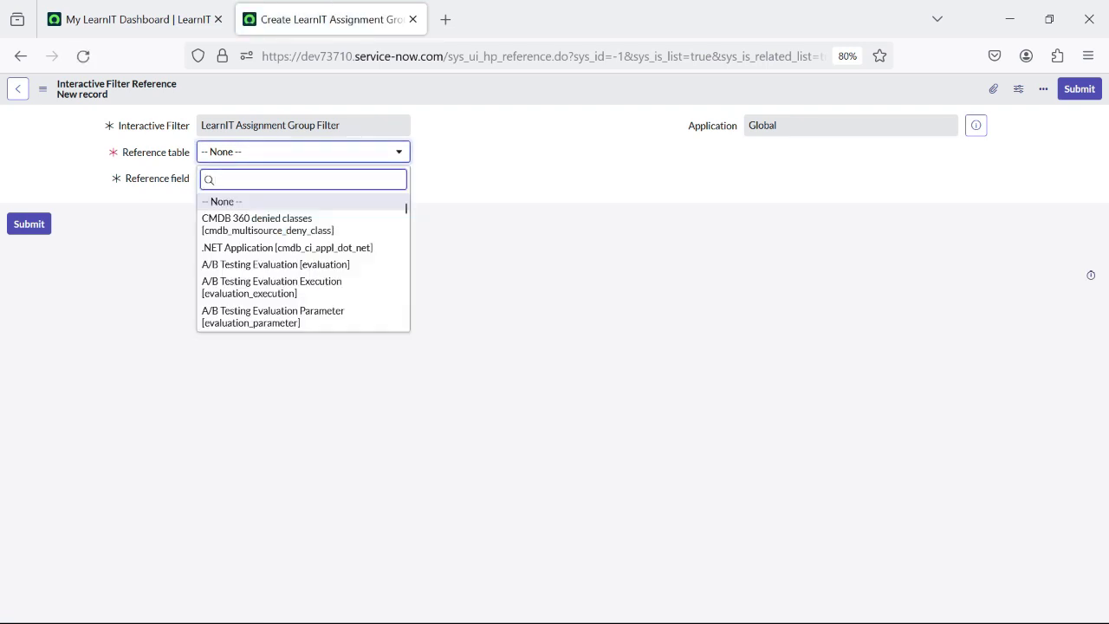
type("incide")
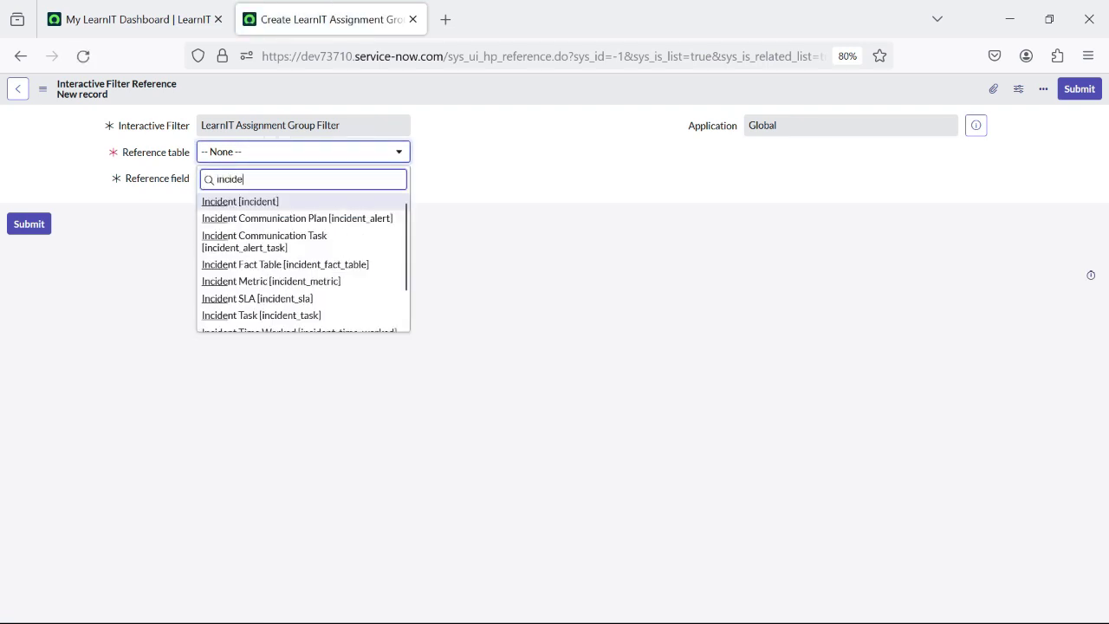
type("nt")
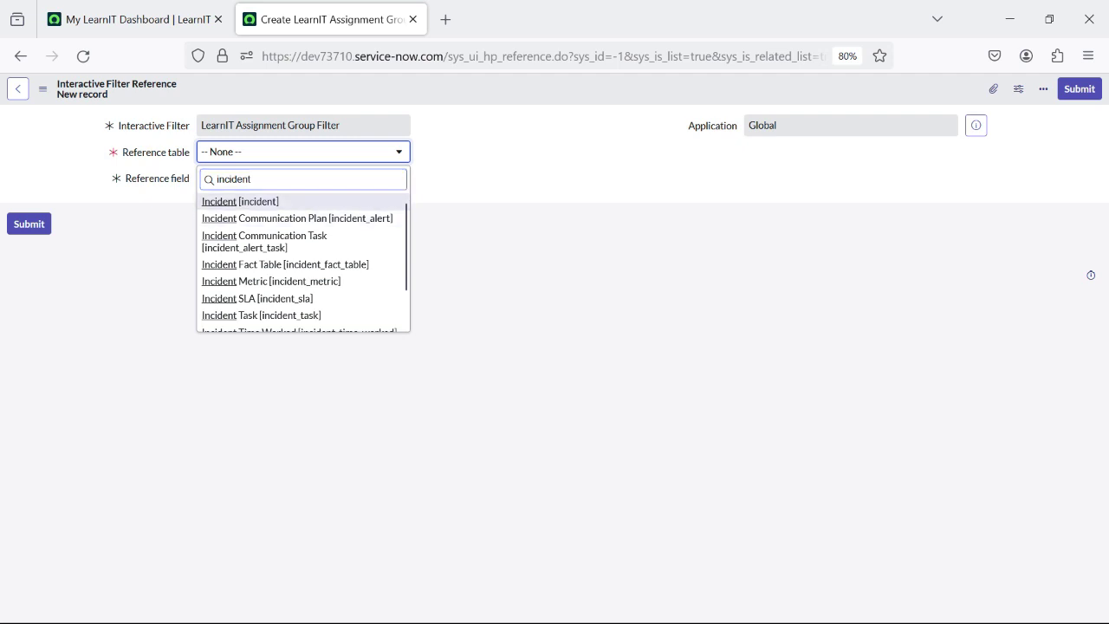
key("Return")
- Choose the reference field and submit the new interactive filter reference
left_click(302, 178)
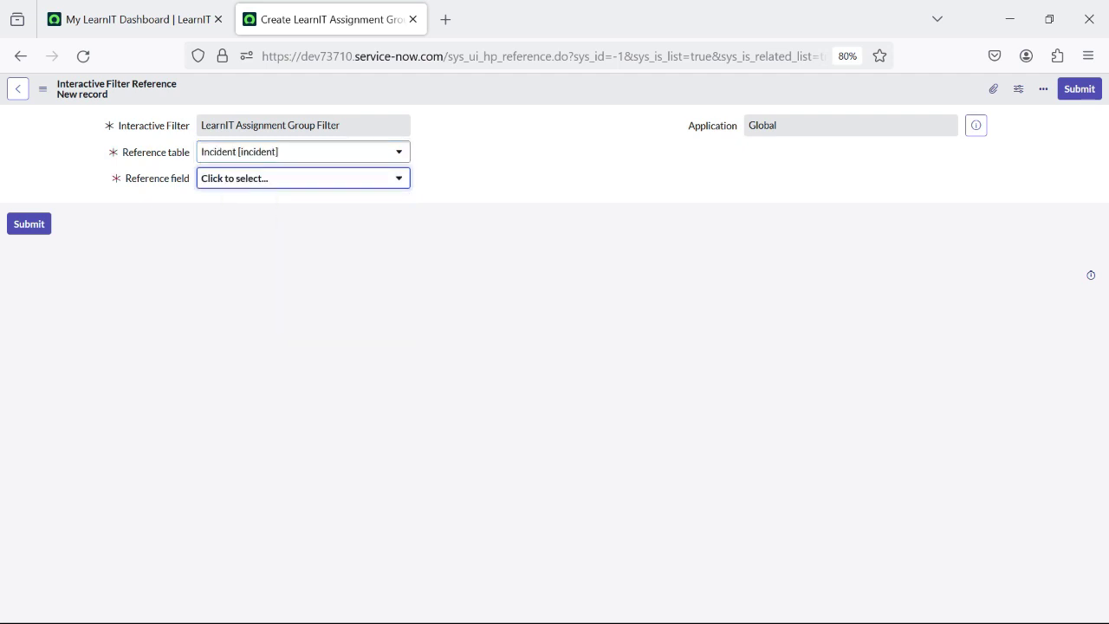
key("Return")
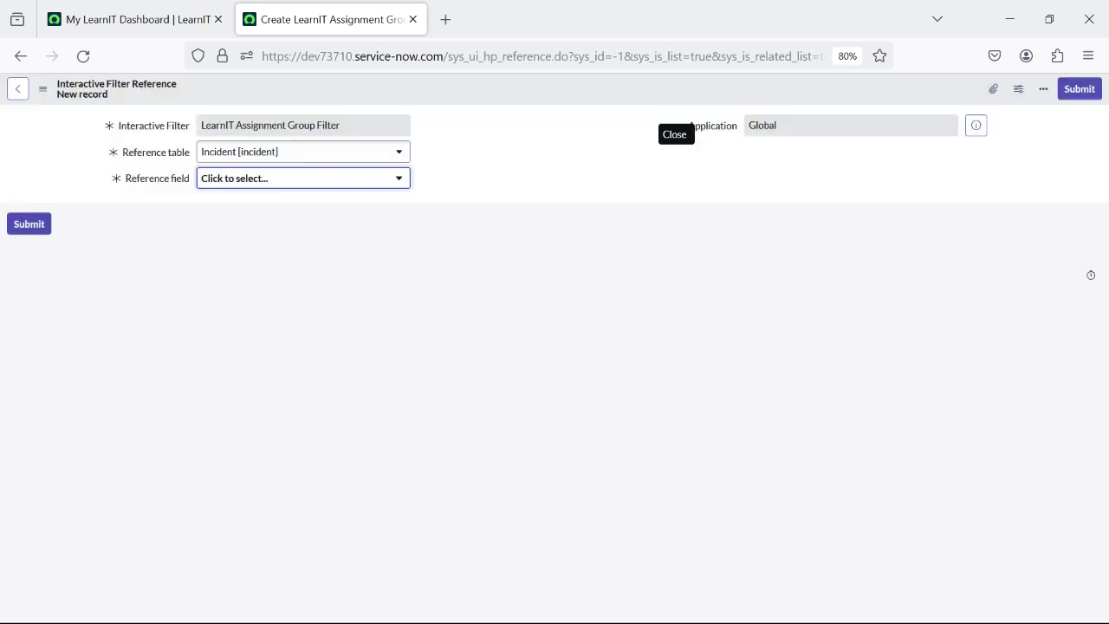
key("Tab")
key("Return")
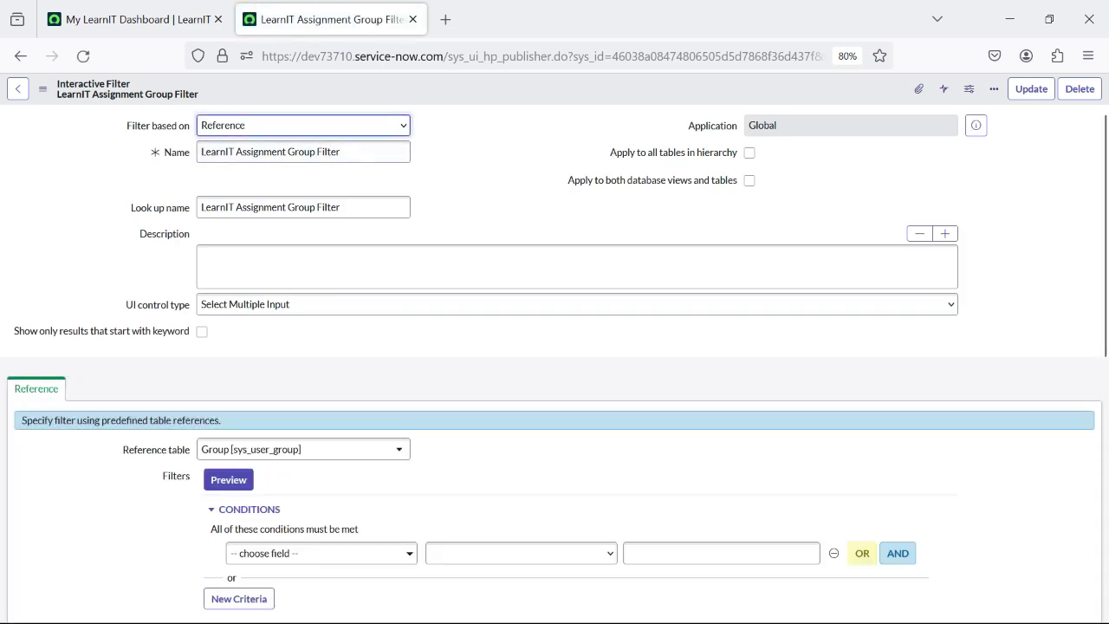
scroll(346, 346, "down", 4)
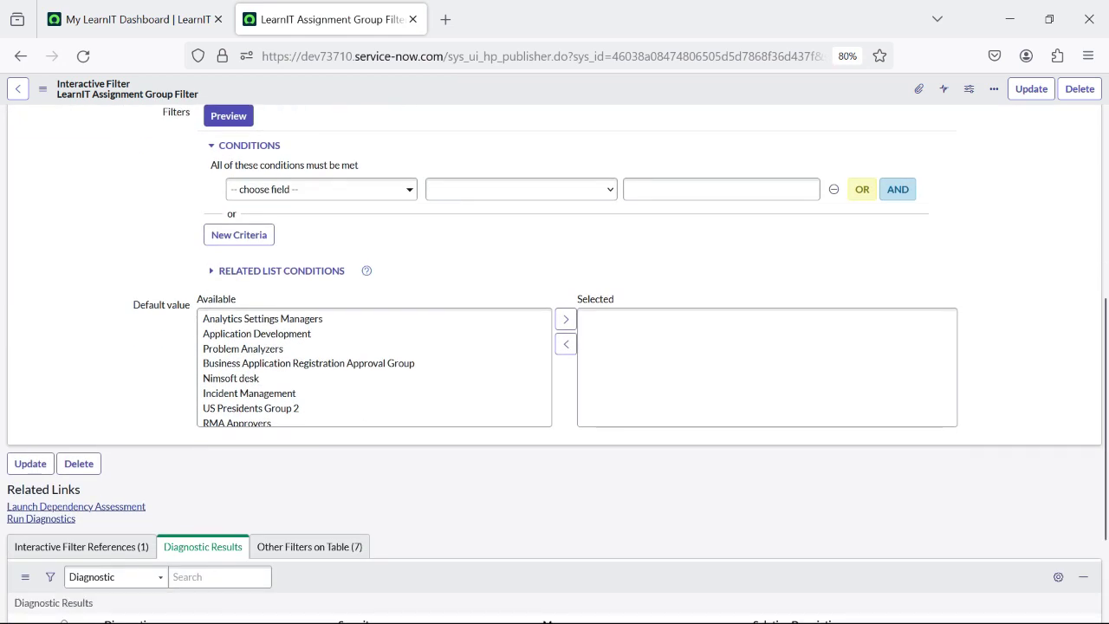
scroll(347, 346, "up", 5)
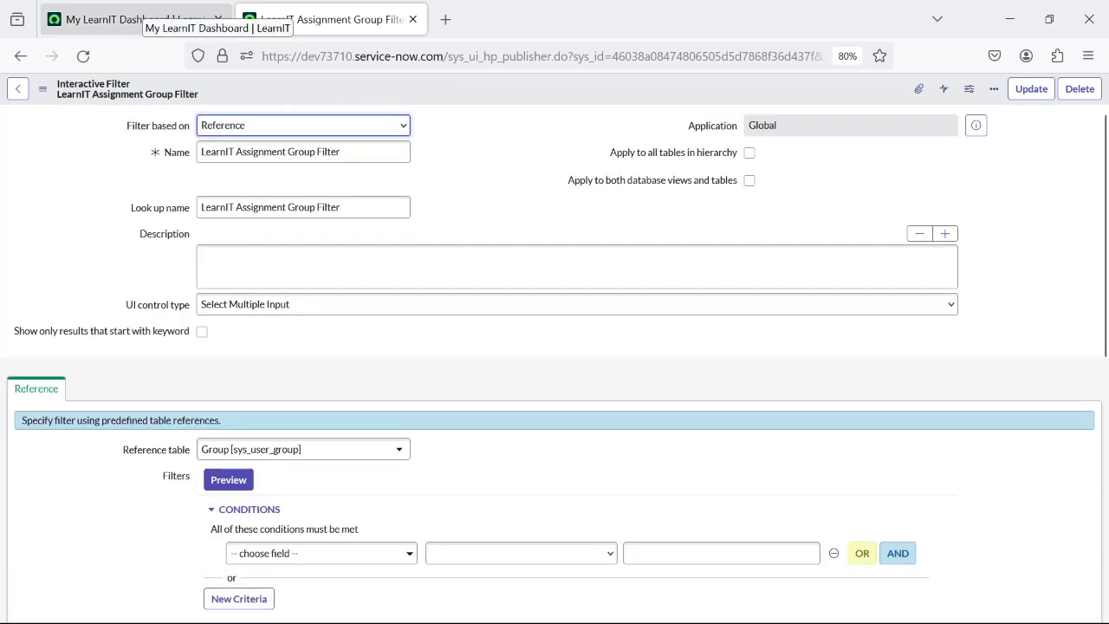
- Return to My LearnIT Dashboard and remove the LearnIT Category Filter widget from the Incident Details tab
left_click(139, 19)
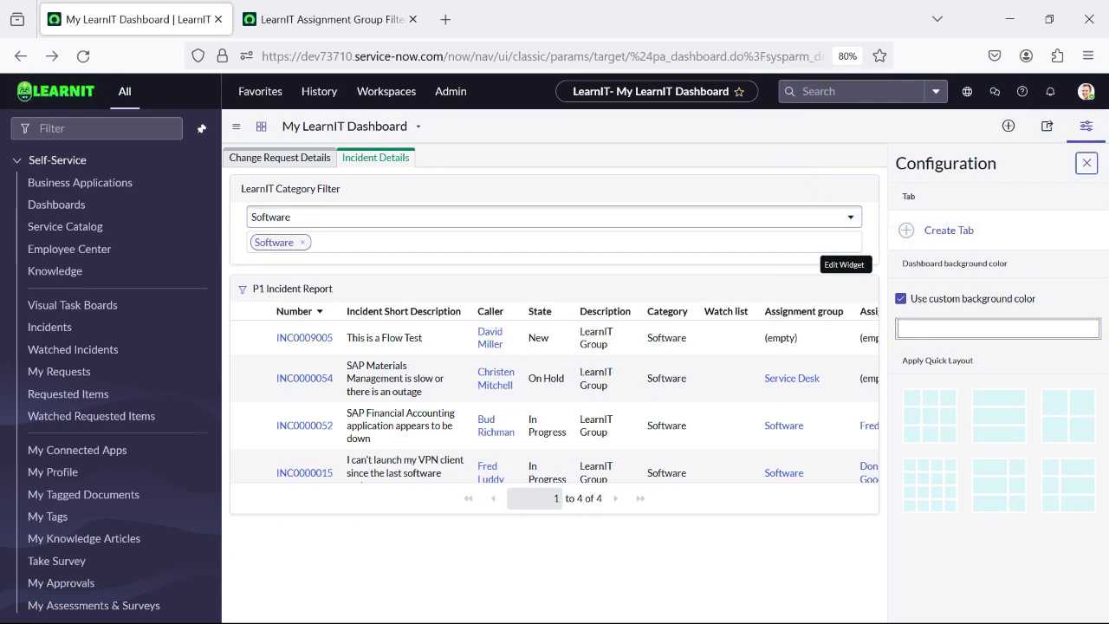
left_click(1086, 163)
left_click(1086, 125)
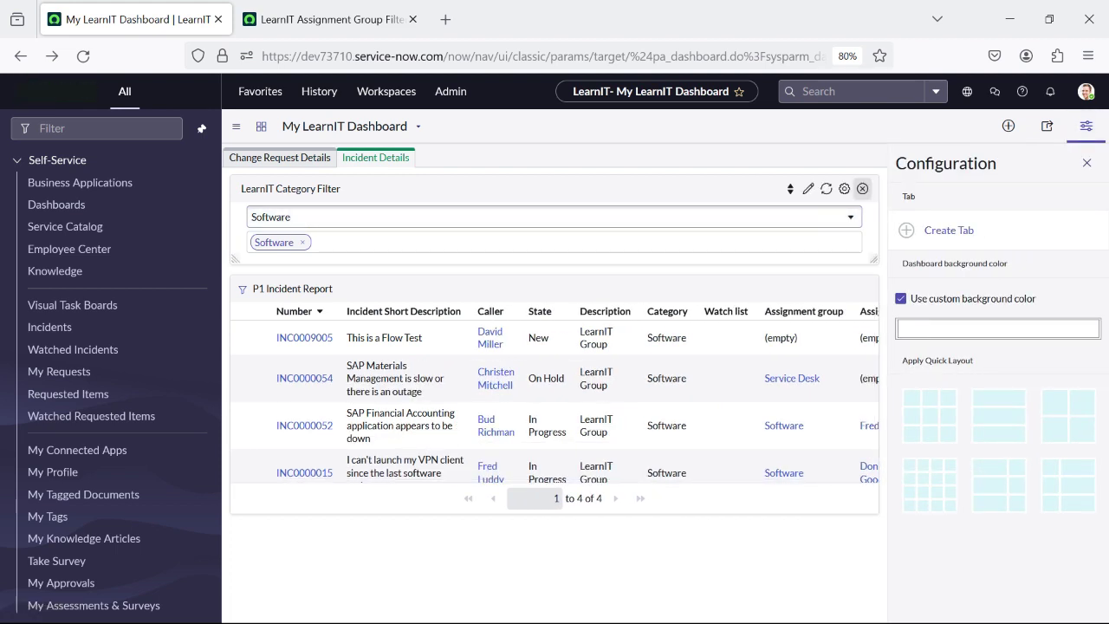
left_click(862, 188)
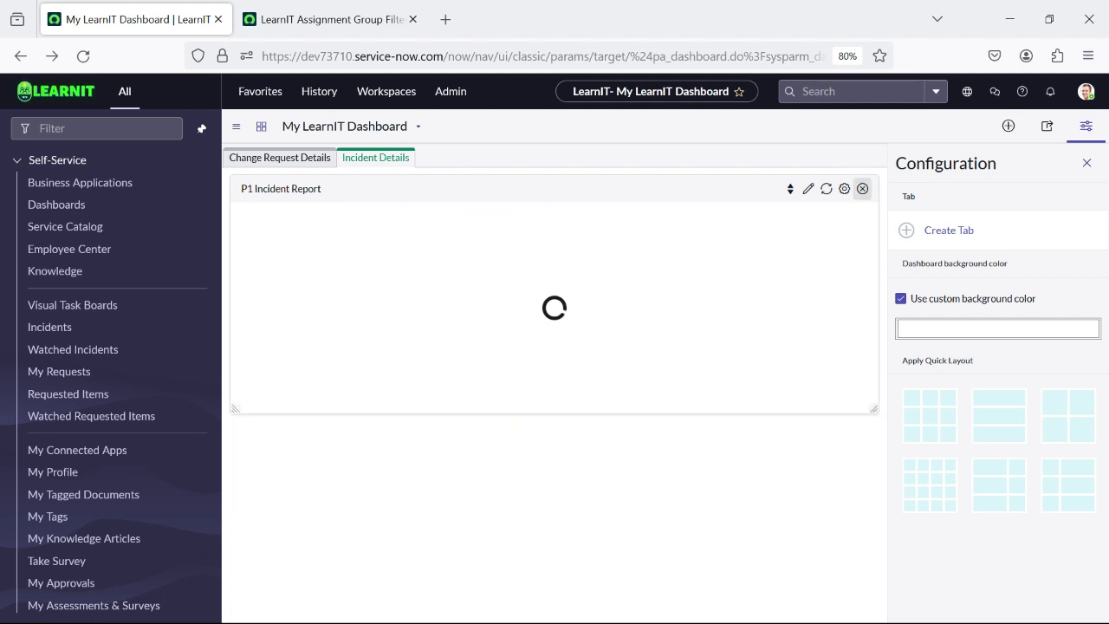
- Add the LearnIT Assignment Group Filter widget from the Reference interactive filters to the Incident Details tab
left_click(1007, 126)
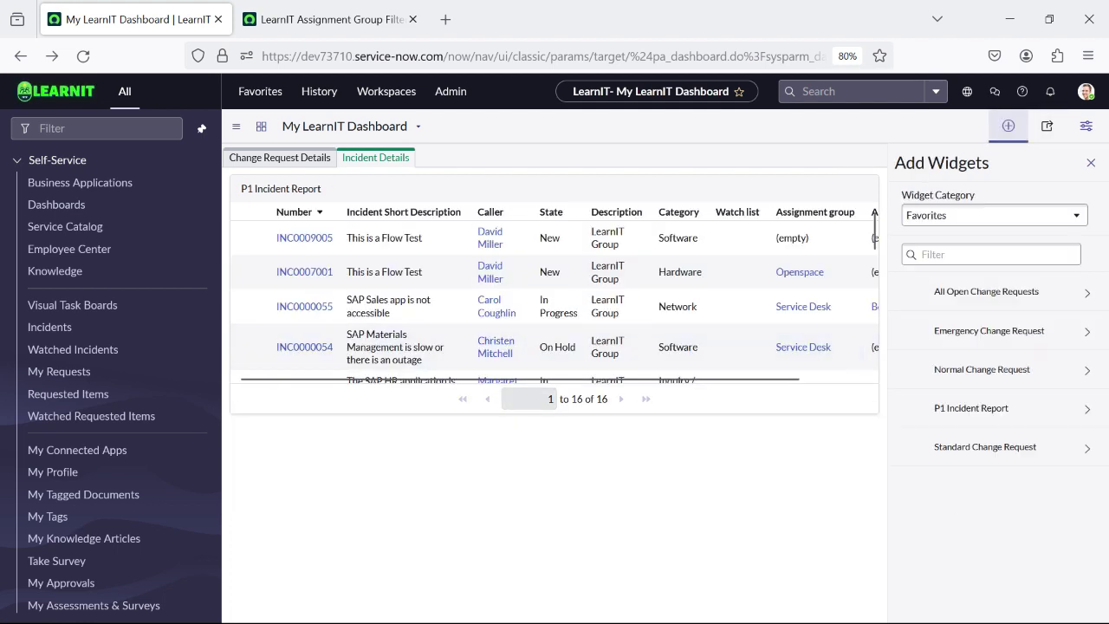
left_click(993, 214)
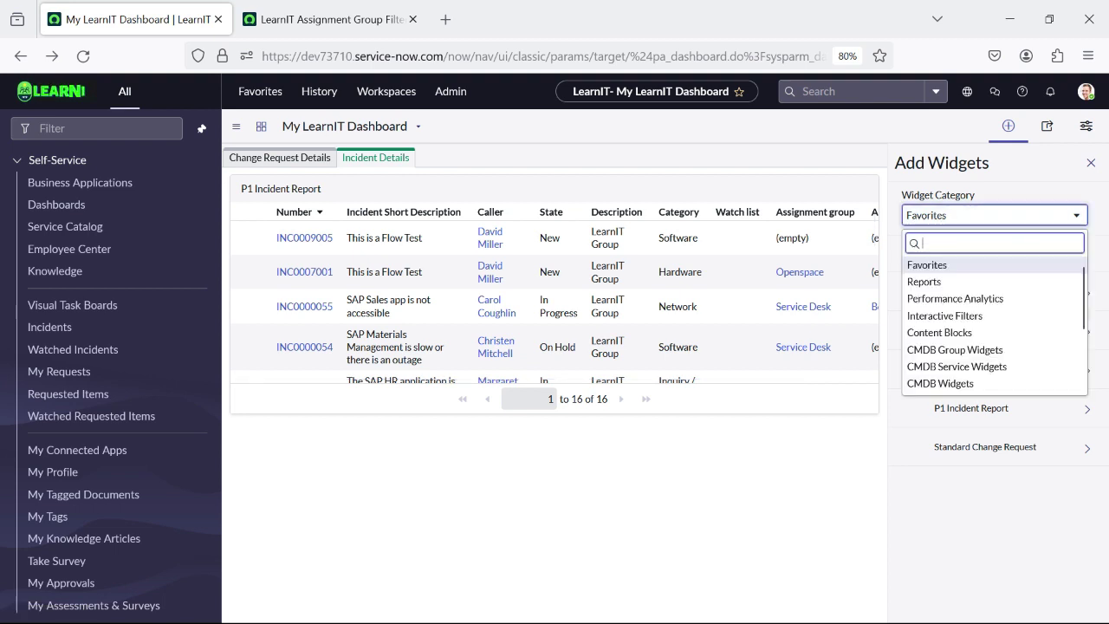
left_click(948, 315)
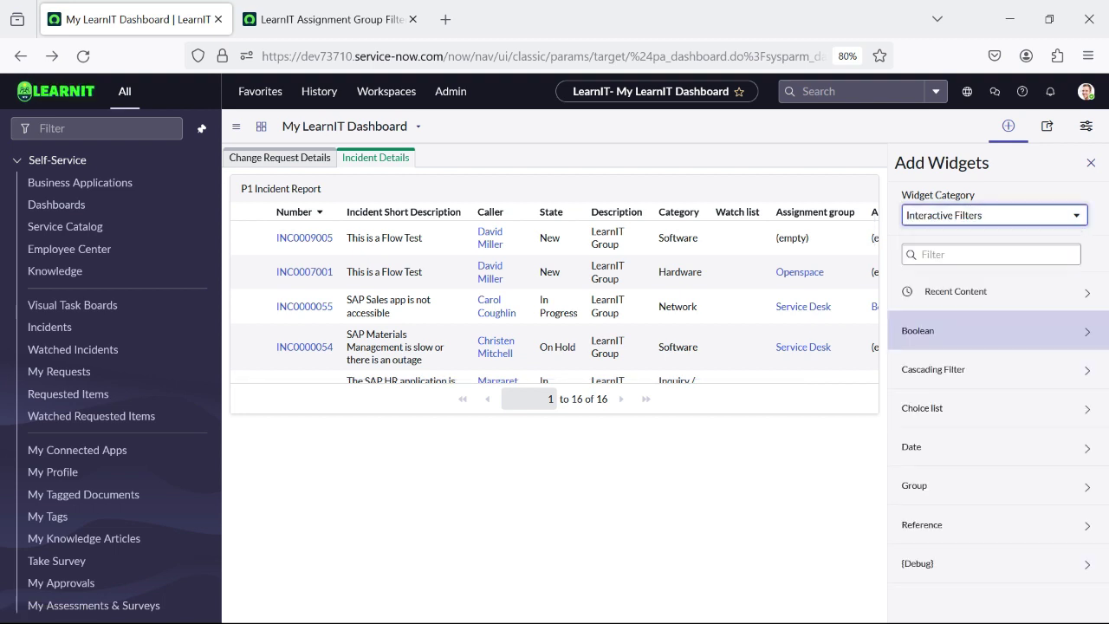
left_click(996, 524)
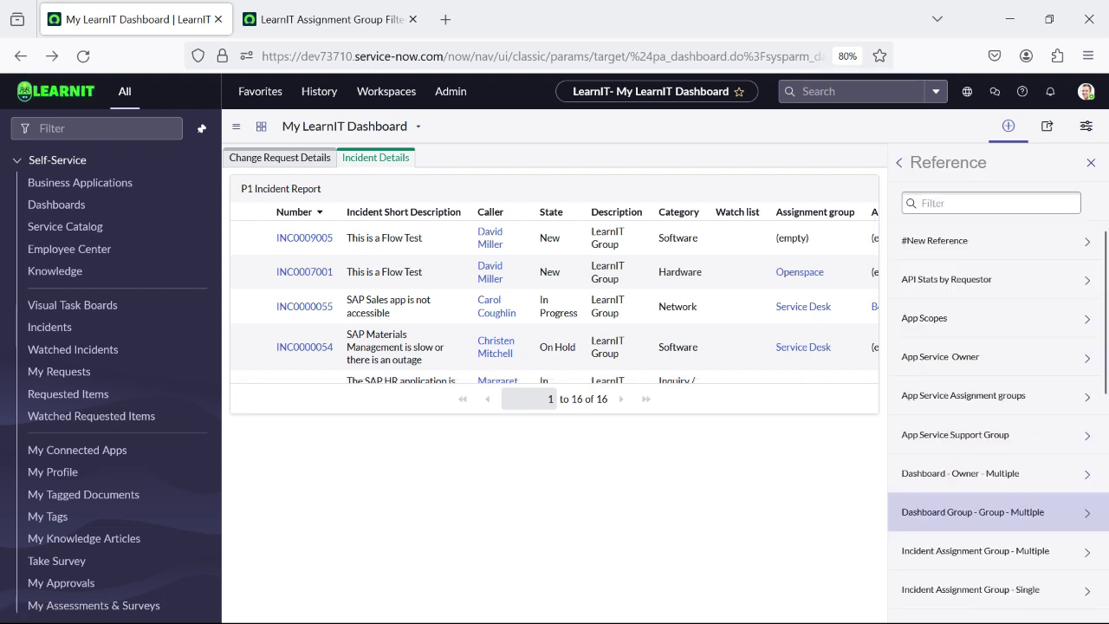
scroll(997, 409, "down", 5)
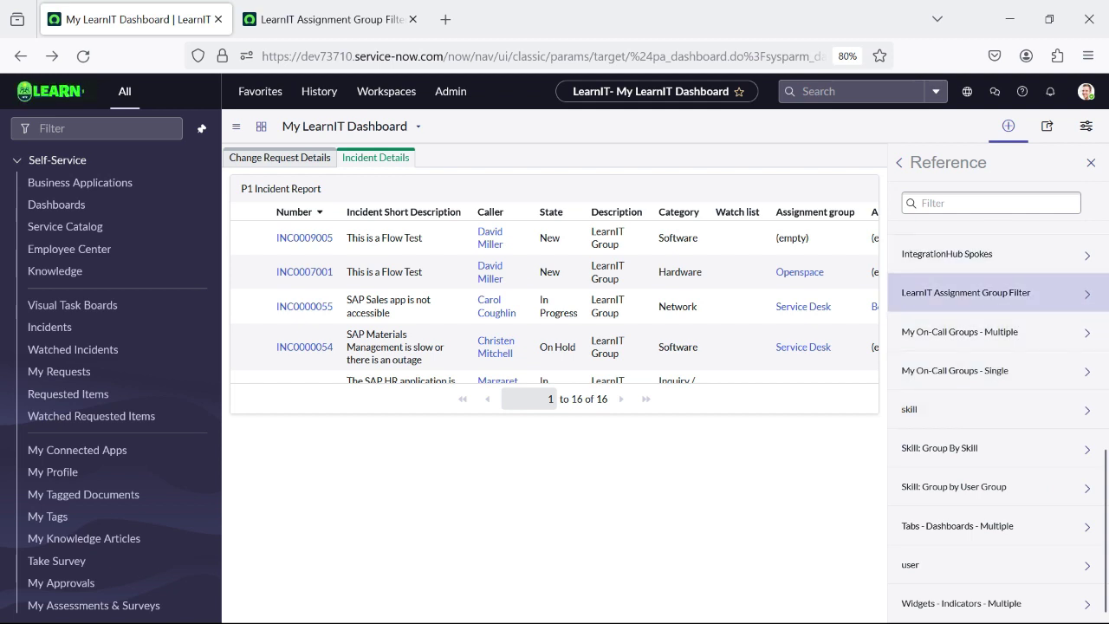
left_click(966, 292)
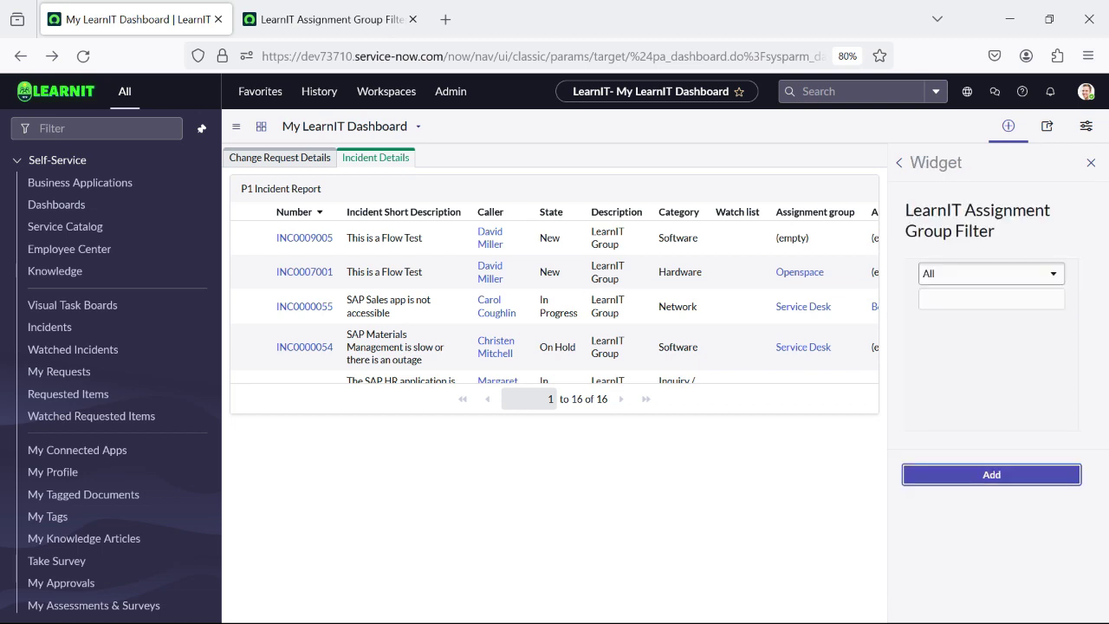
left_click(991, 473)
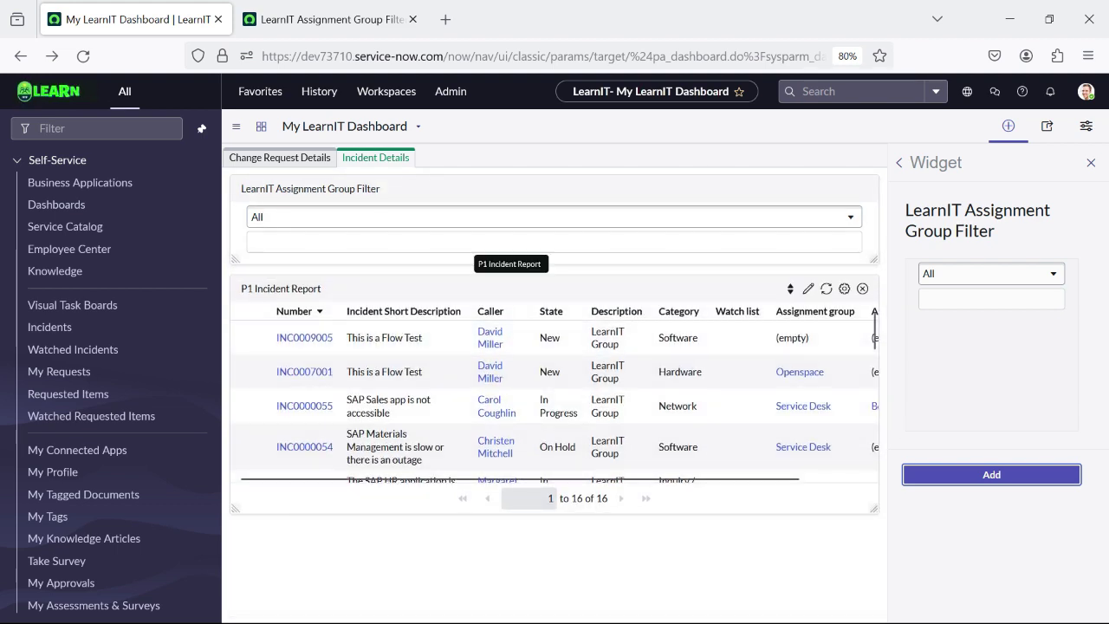
- Examine the assignment groups of the incidents listed in the P1 Incident Report
scroll(621, 367, "down", 1)
scroll(617, 366, "down", 5)
scroll(617, 416, "up", 6)
scroll(762, 351, "down", 5)
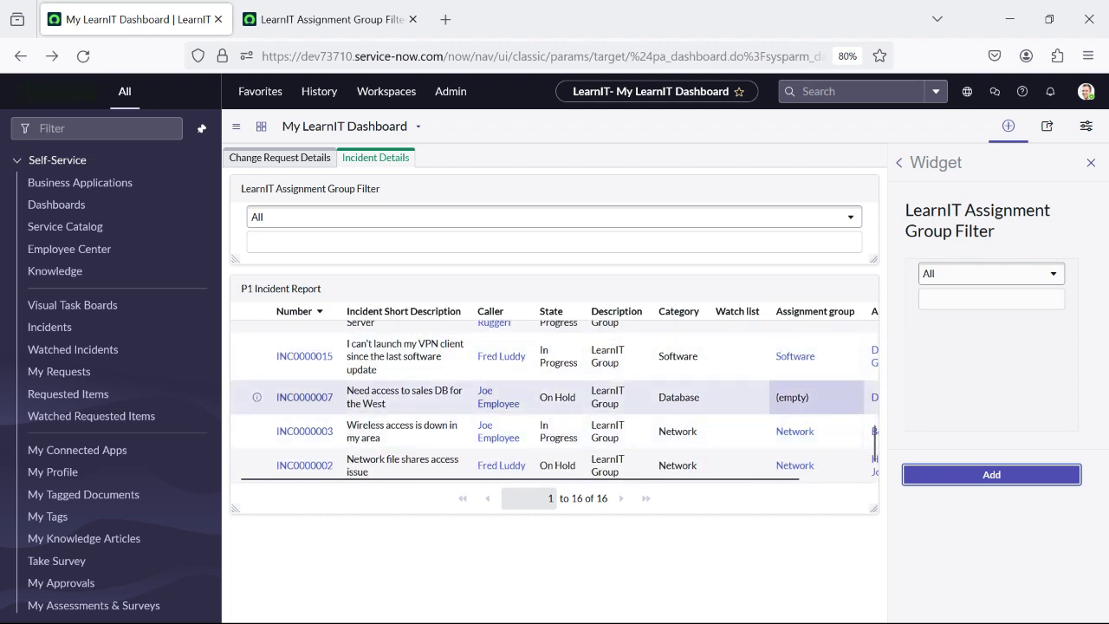
scroll(555, 399, "up", 3)
scroll(554, 399, "up", 3)
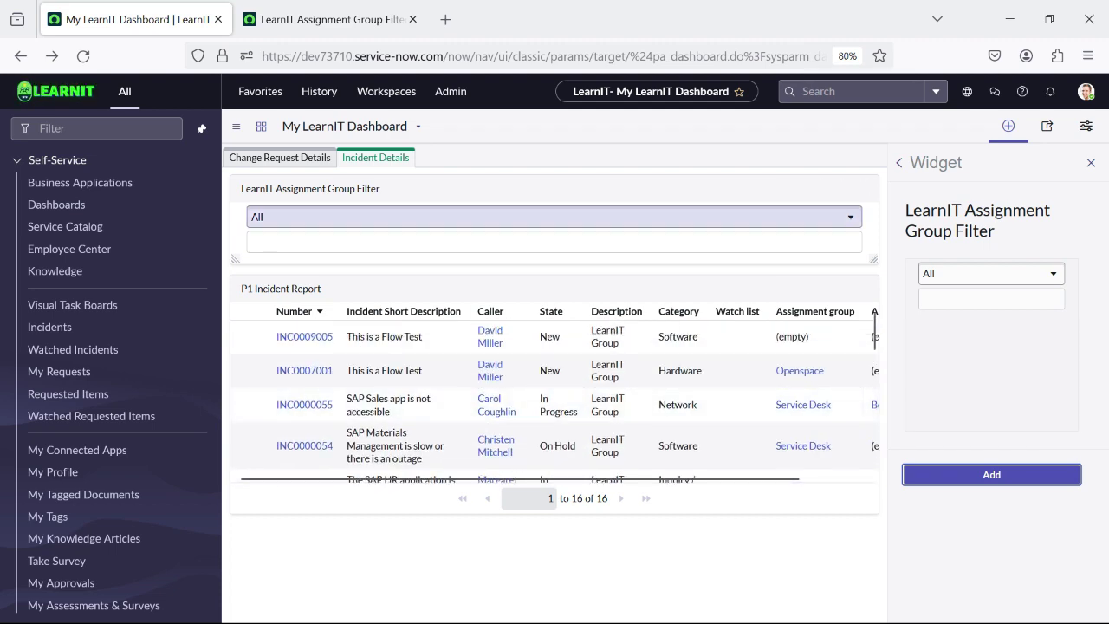
- Review the group choices and the widget settings of the LearnIT Assignment Group Filter, keeping the settings as they are
left_click(553, 216)
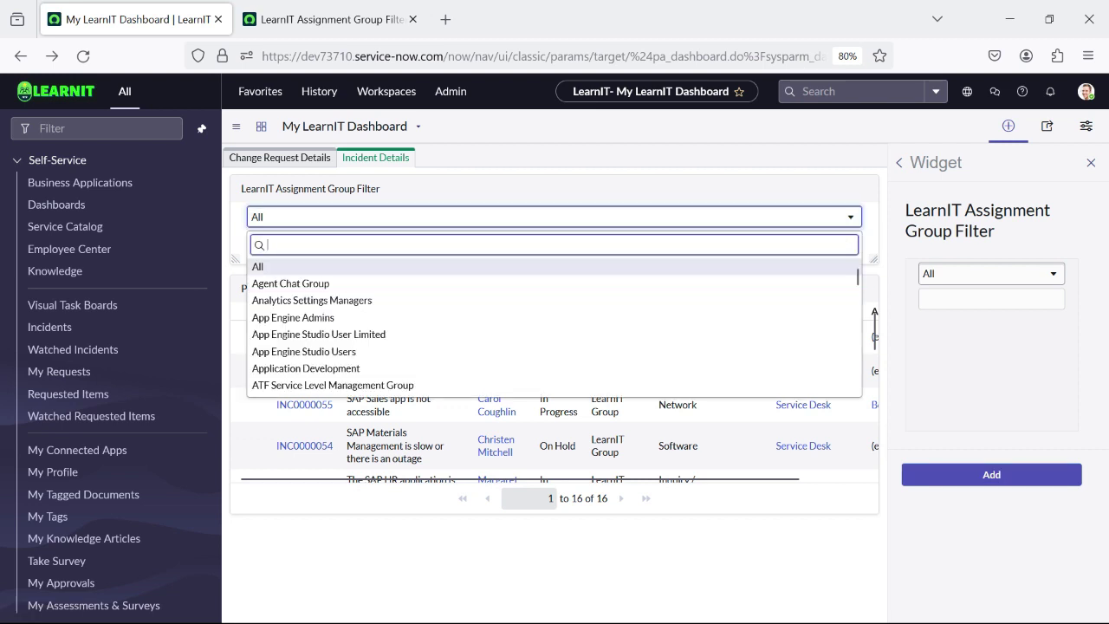
left_click(553, 217)
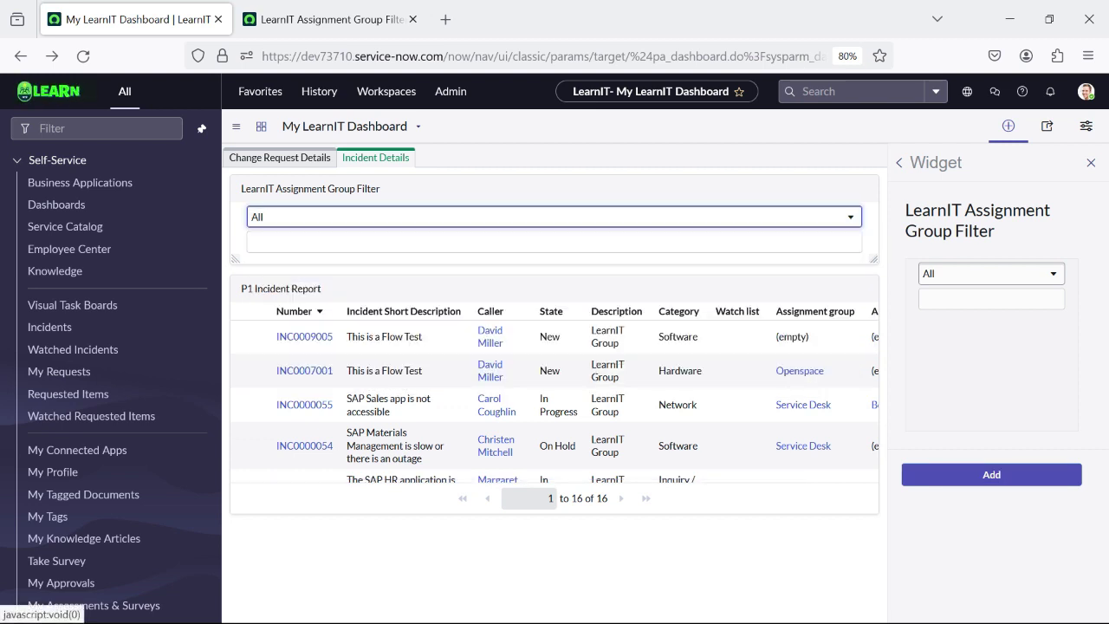
left_click(553, 217)
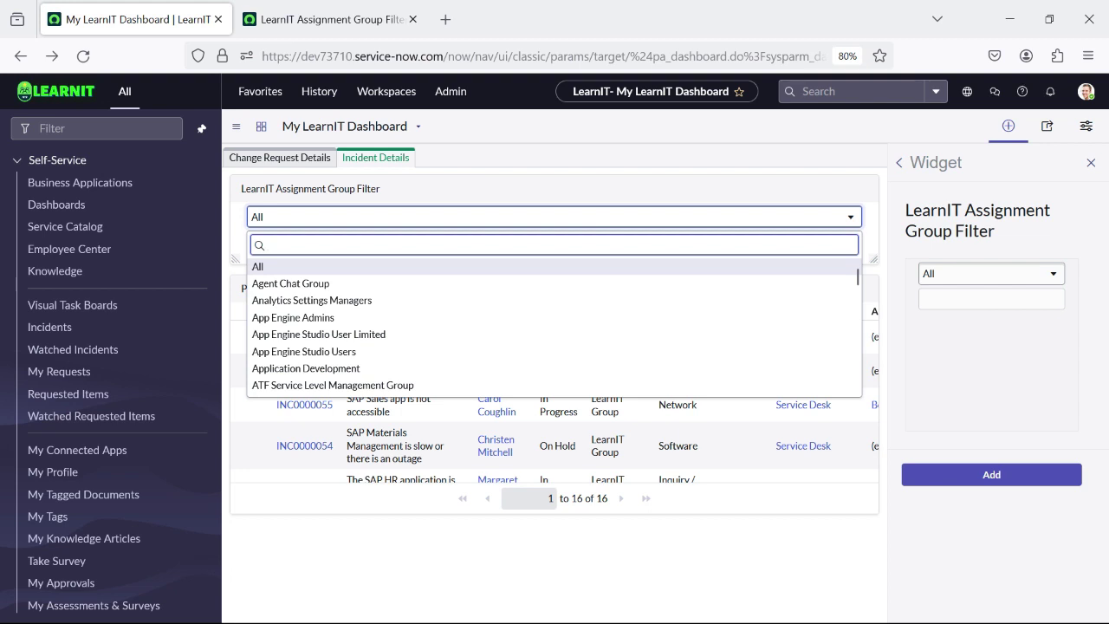
key("Escape")
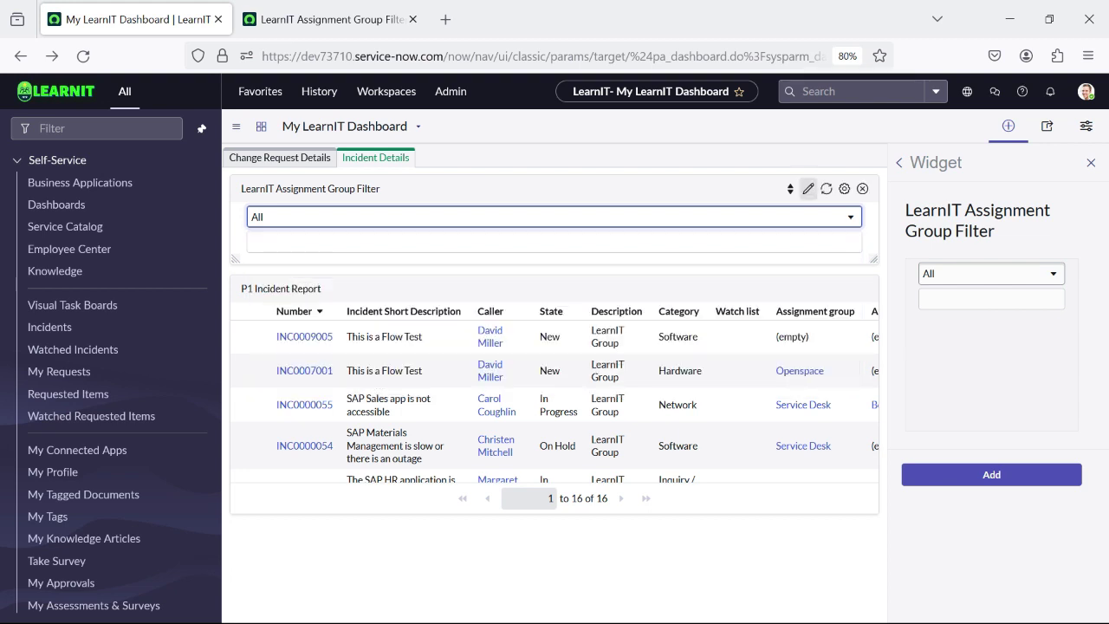
left_click(805, 189)
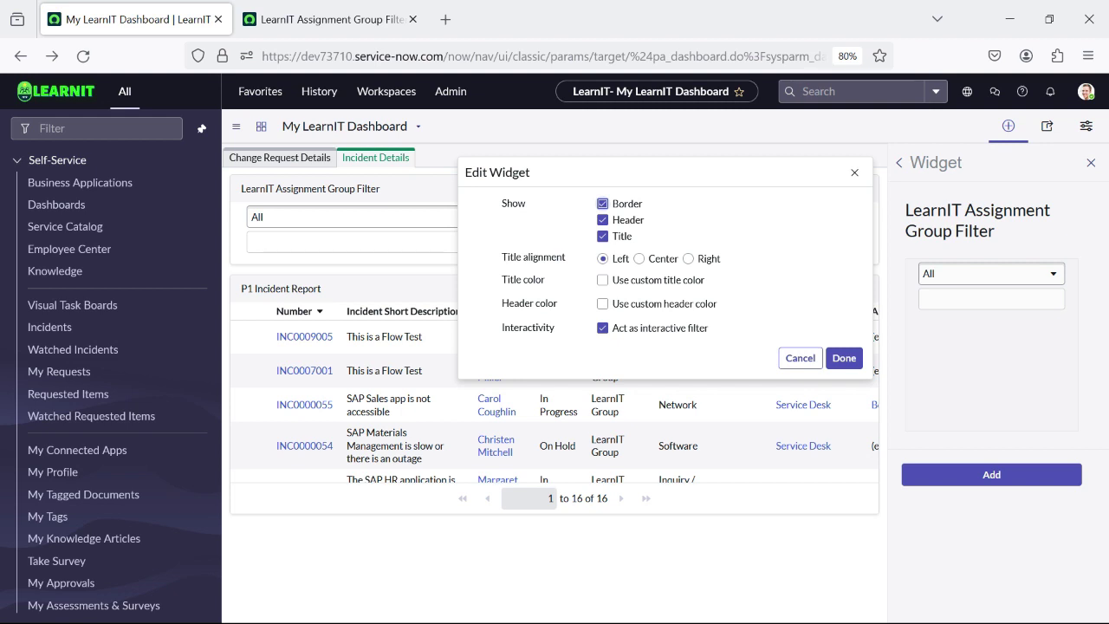
left_click(844, 358)
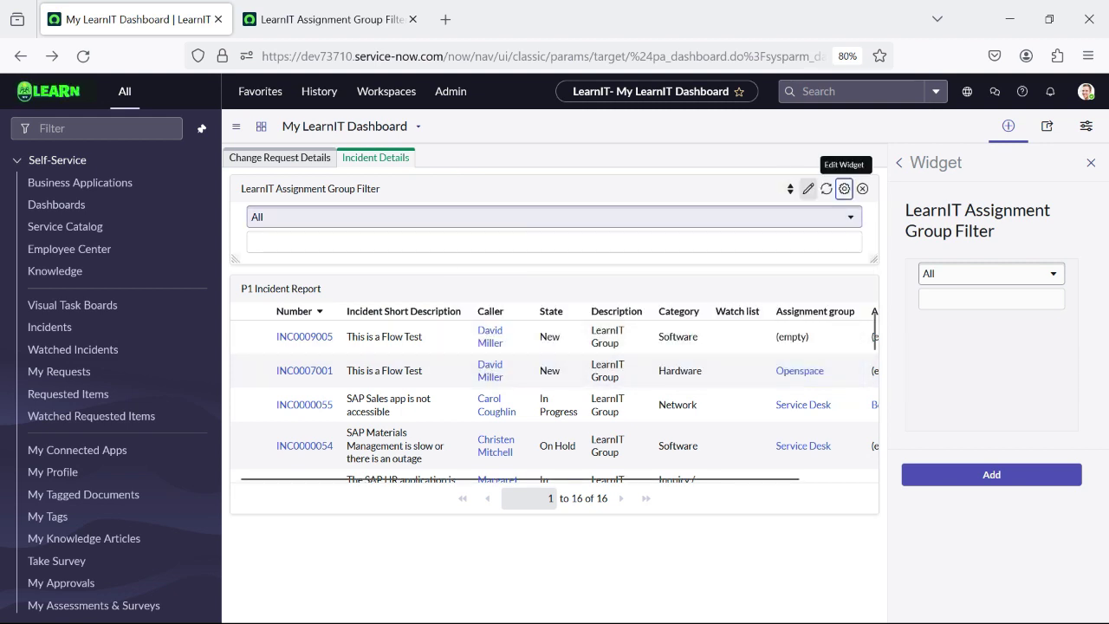
- Test the LearnIT Assignment Group Filter on the P1 Incident Report with the Service Desk group, and clear that selection
left_click(555, 216)
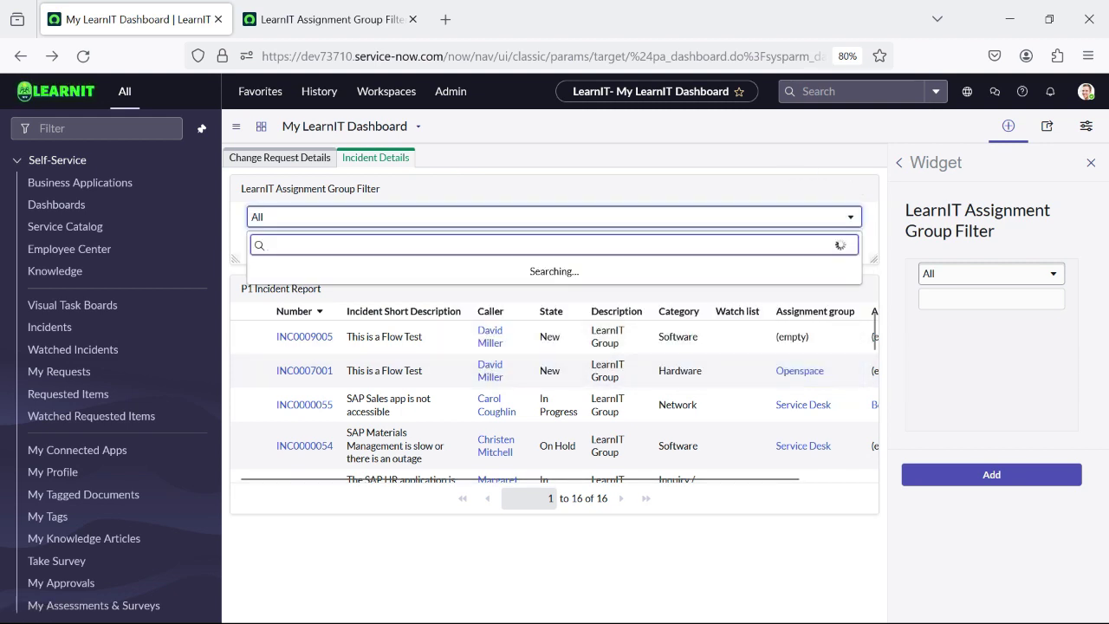
type("serv")
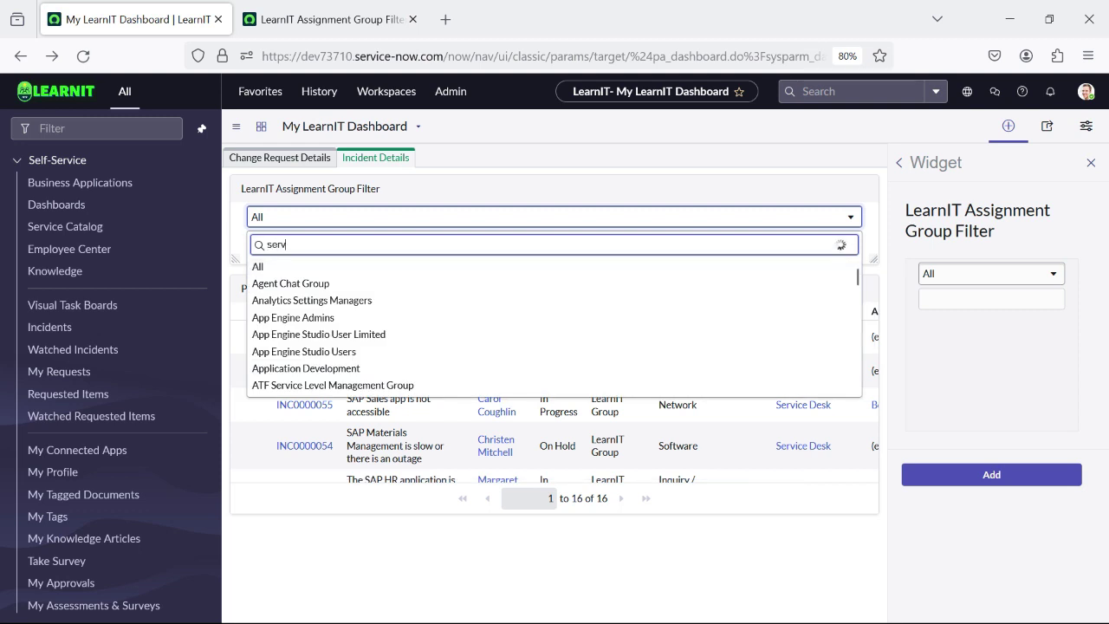
type("ice des")
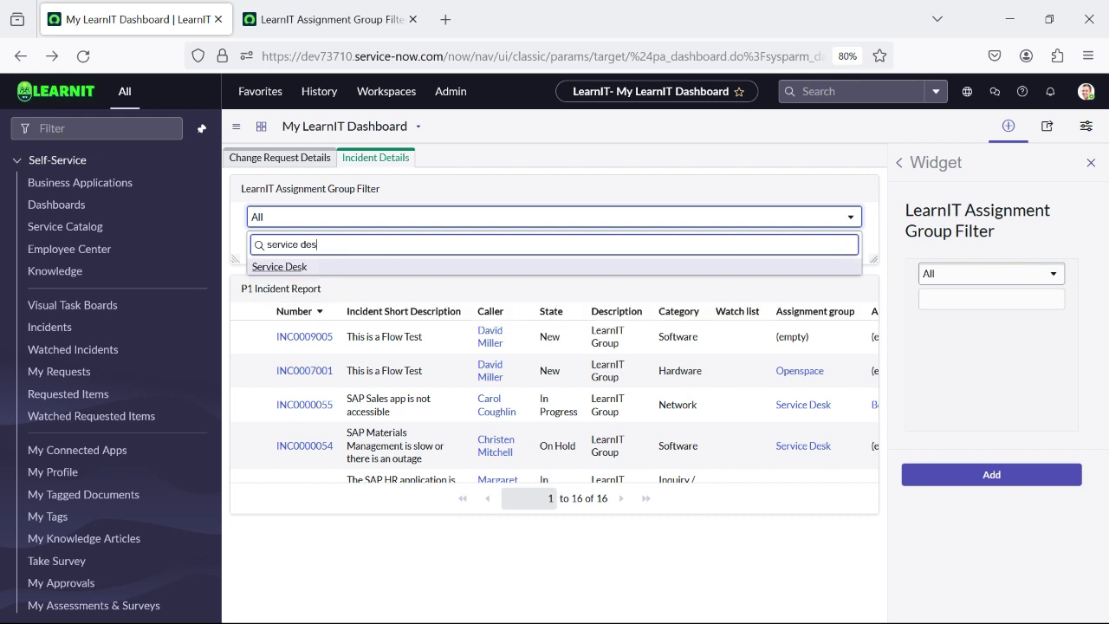
key("Return")
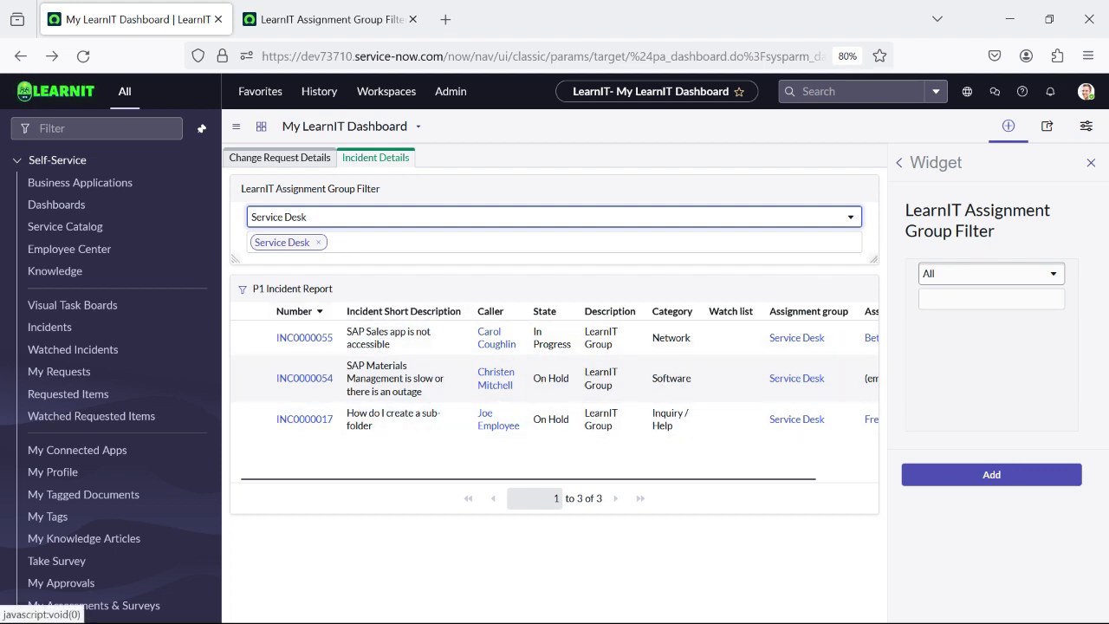
left_click(318, 241)
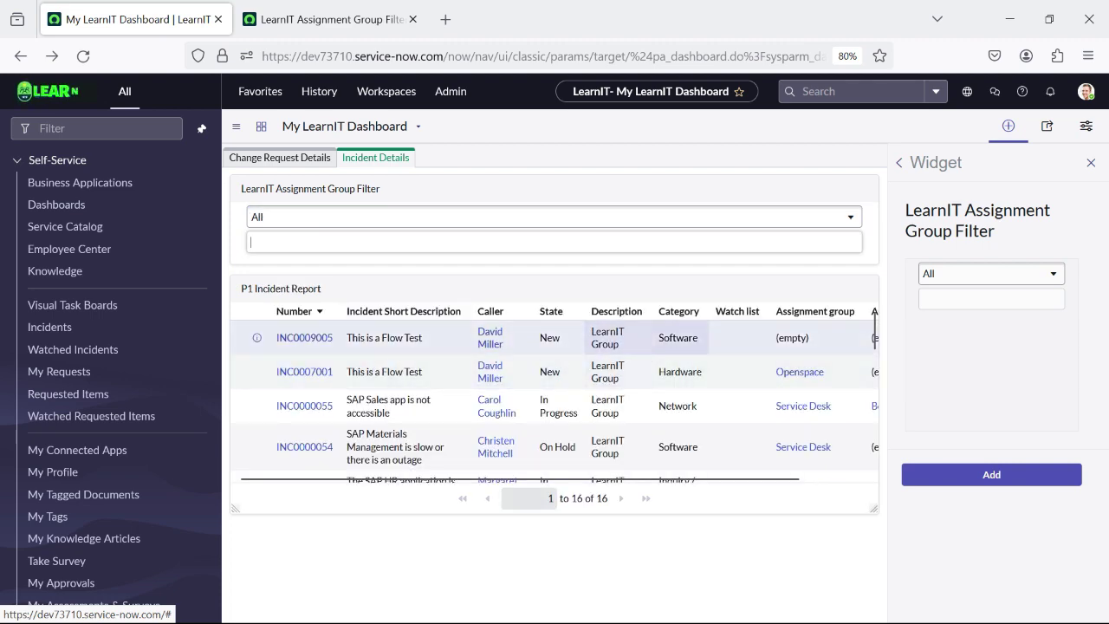
- Test the LearnIT Assignment Group Filter with the Network group, and clear that selection
scroll(555, 399, "down", 3)
scroll(555, 399, "down", 2)
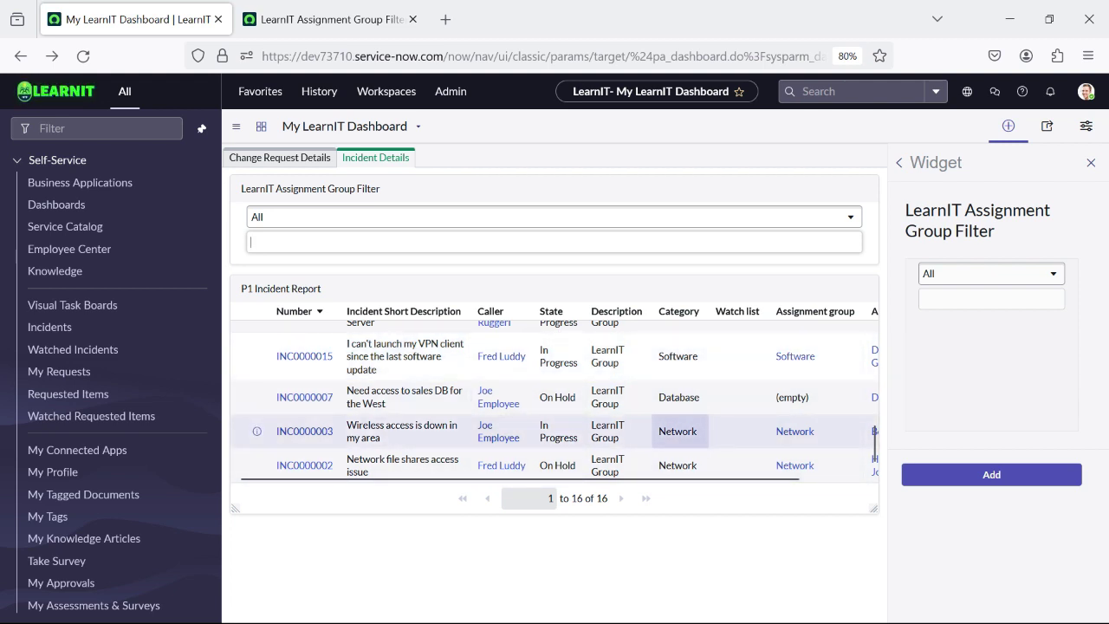
left_click(554, 242)
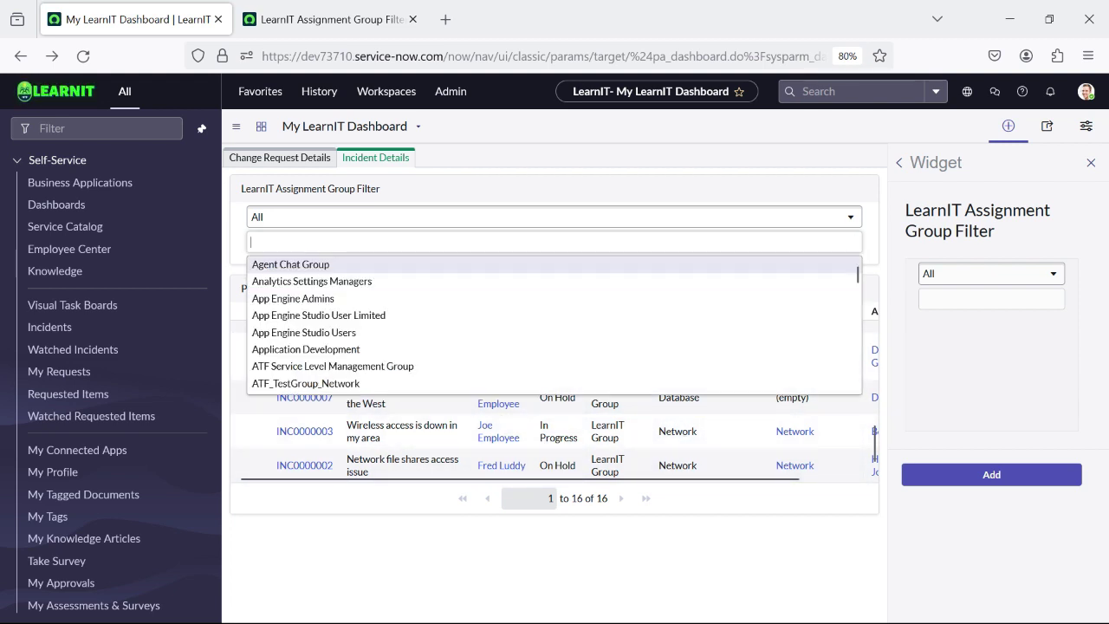
type("network")
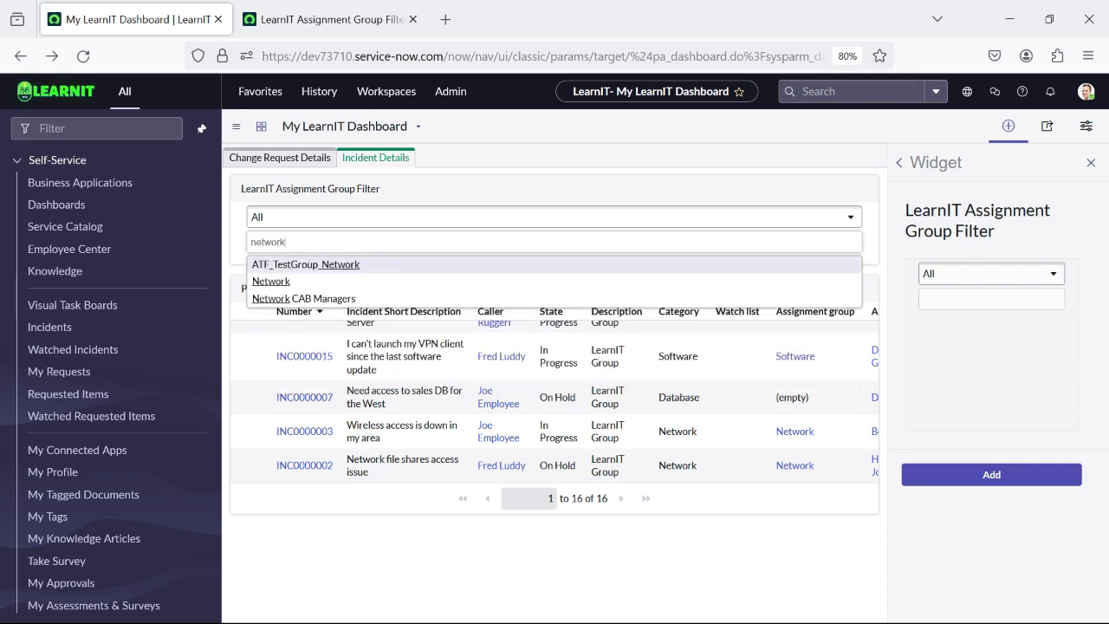
key("Down")
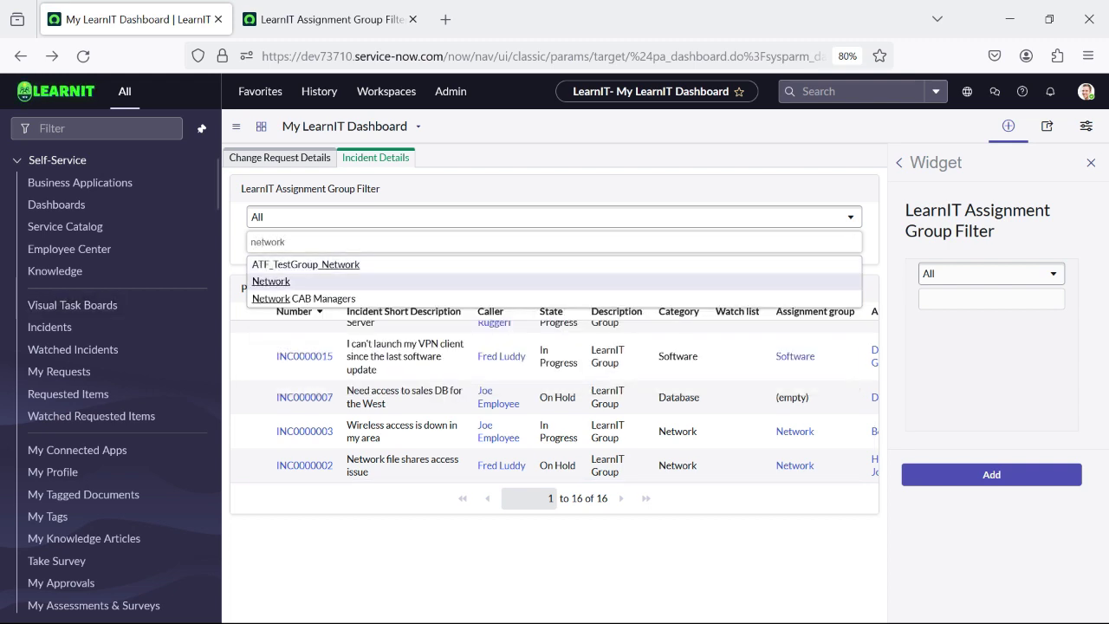
key("Return")
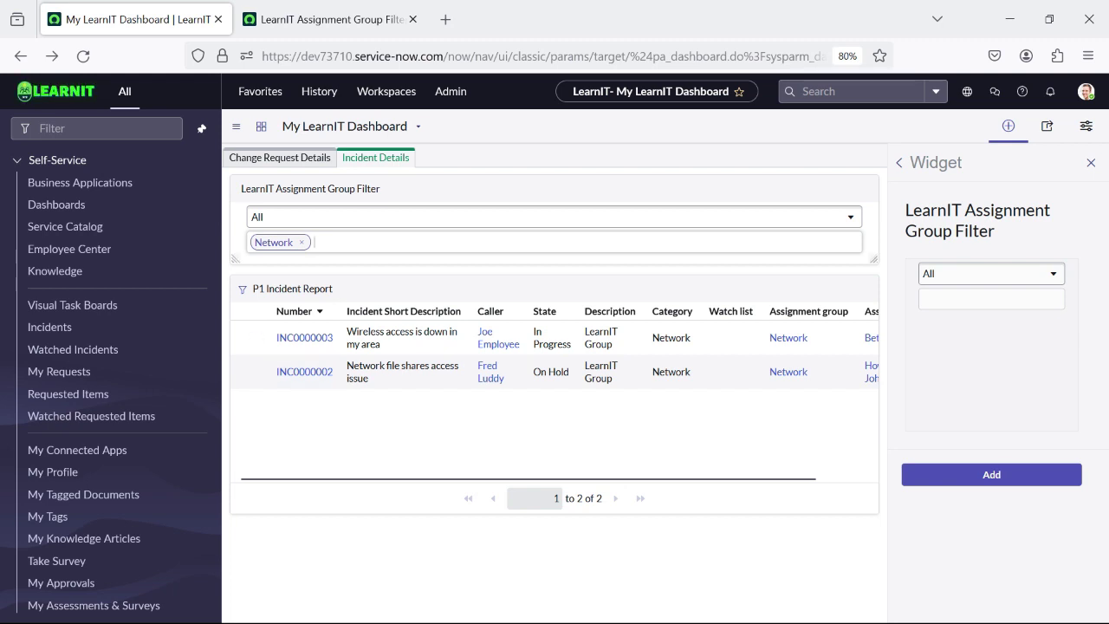
left_click(302, 242)
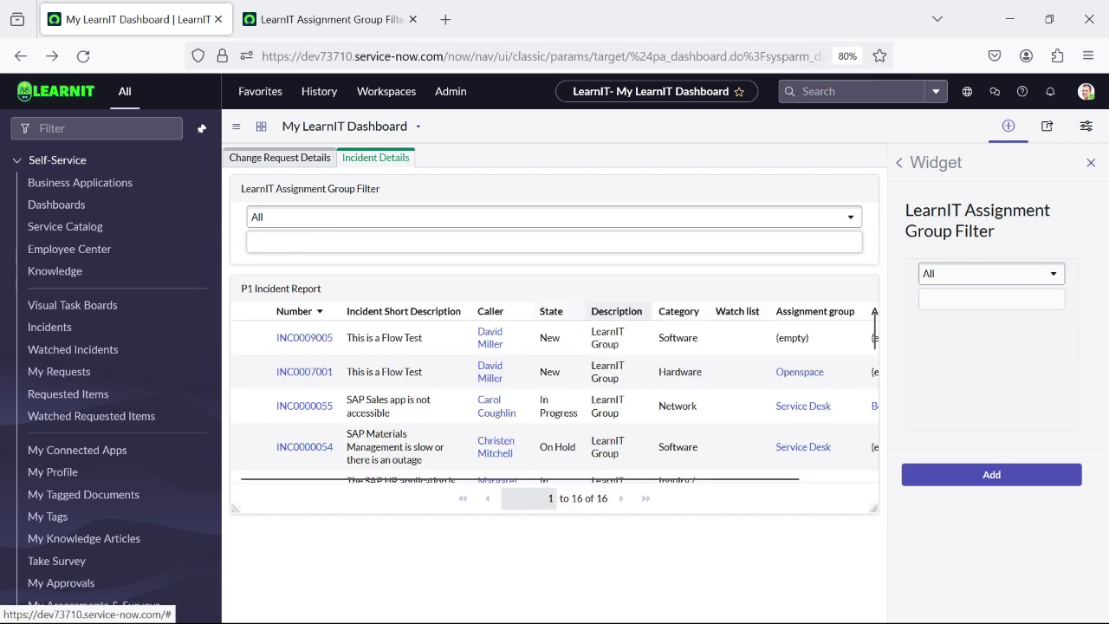